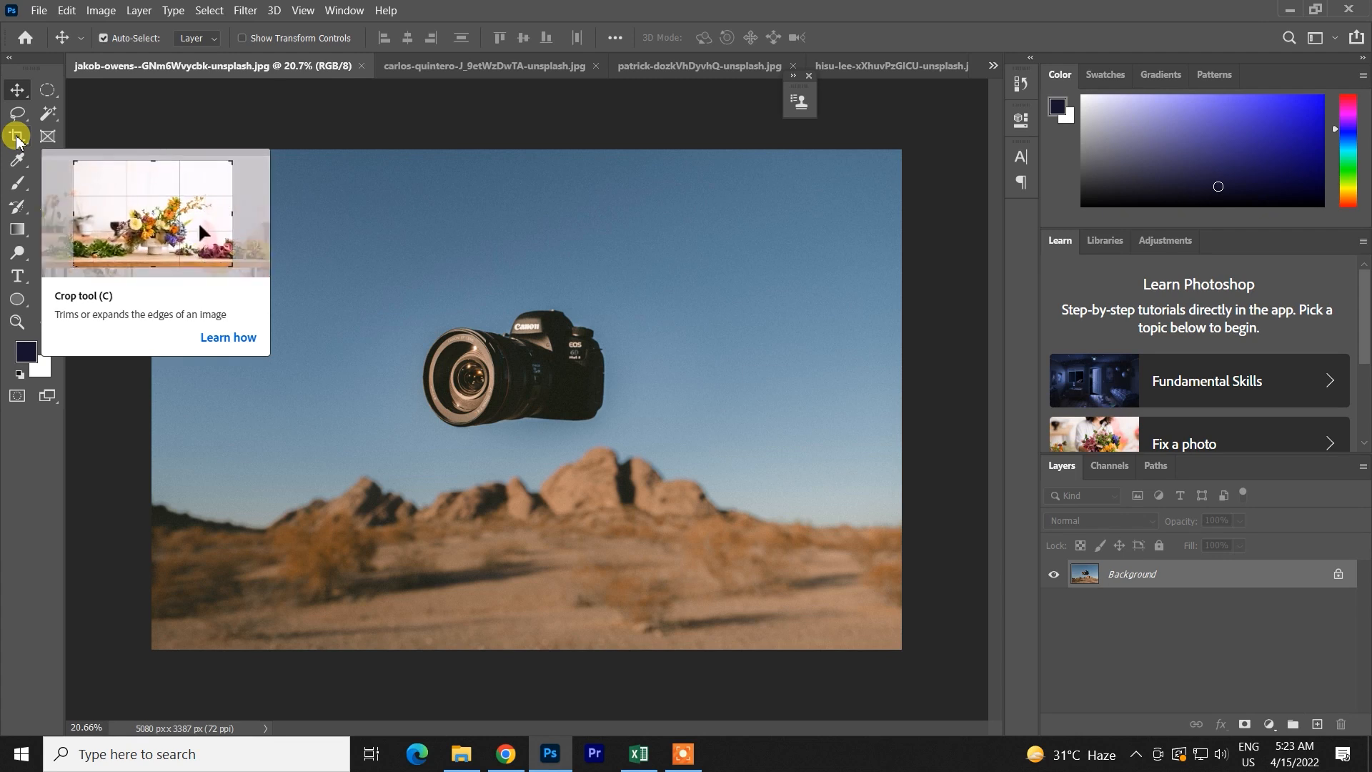
Activate the Crop tool for the camera photo and set its sizing mode to Ratio
left_click(19, 137)
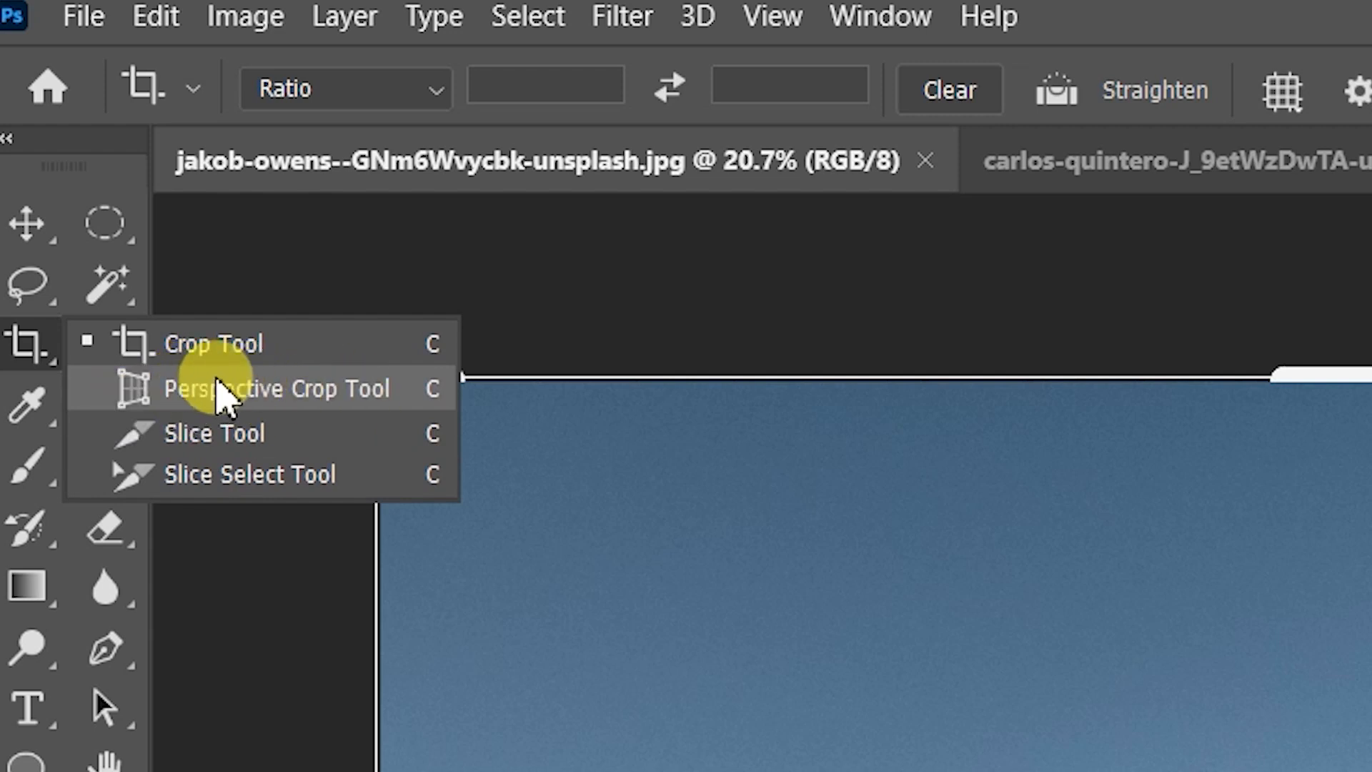
left_click(204, 354)
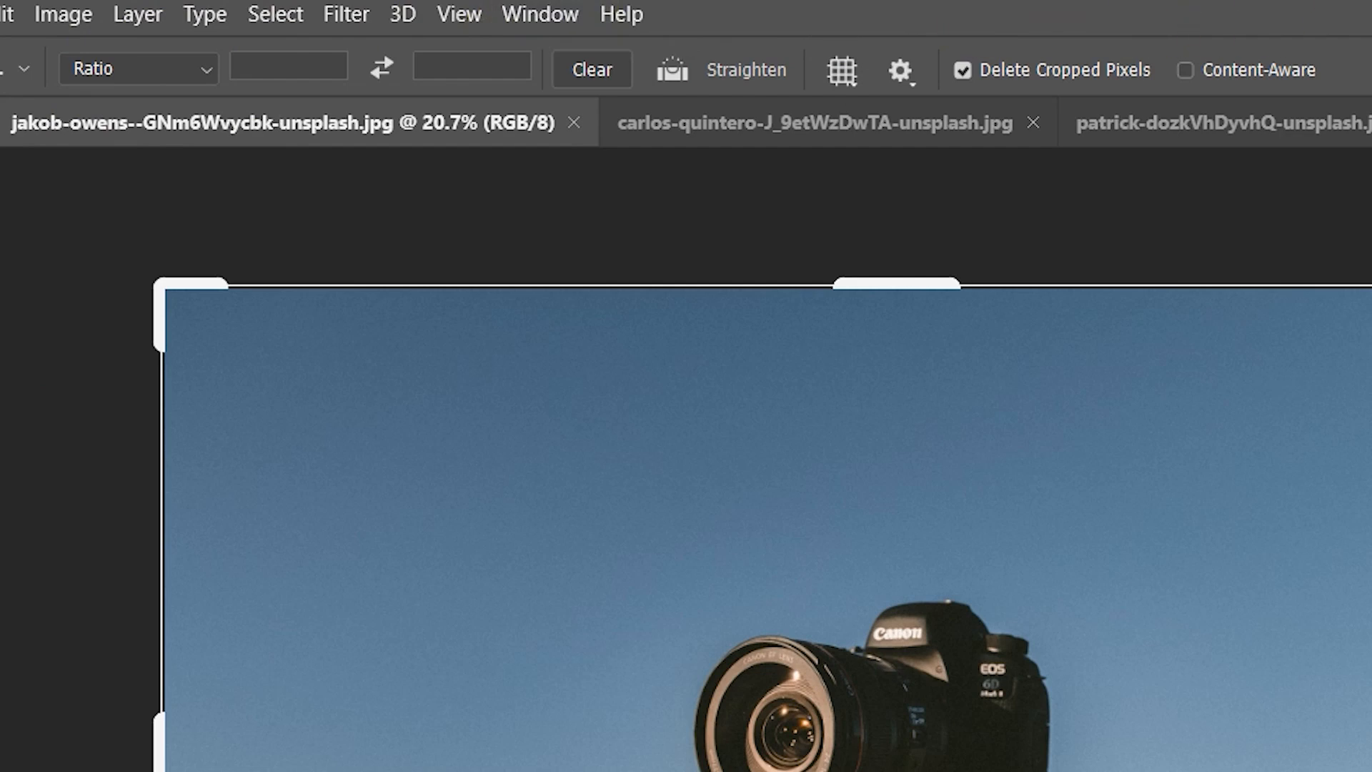
left_click(135, 68)
left_click(119, 93)
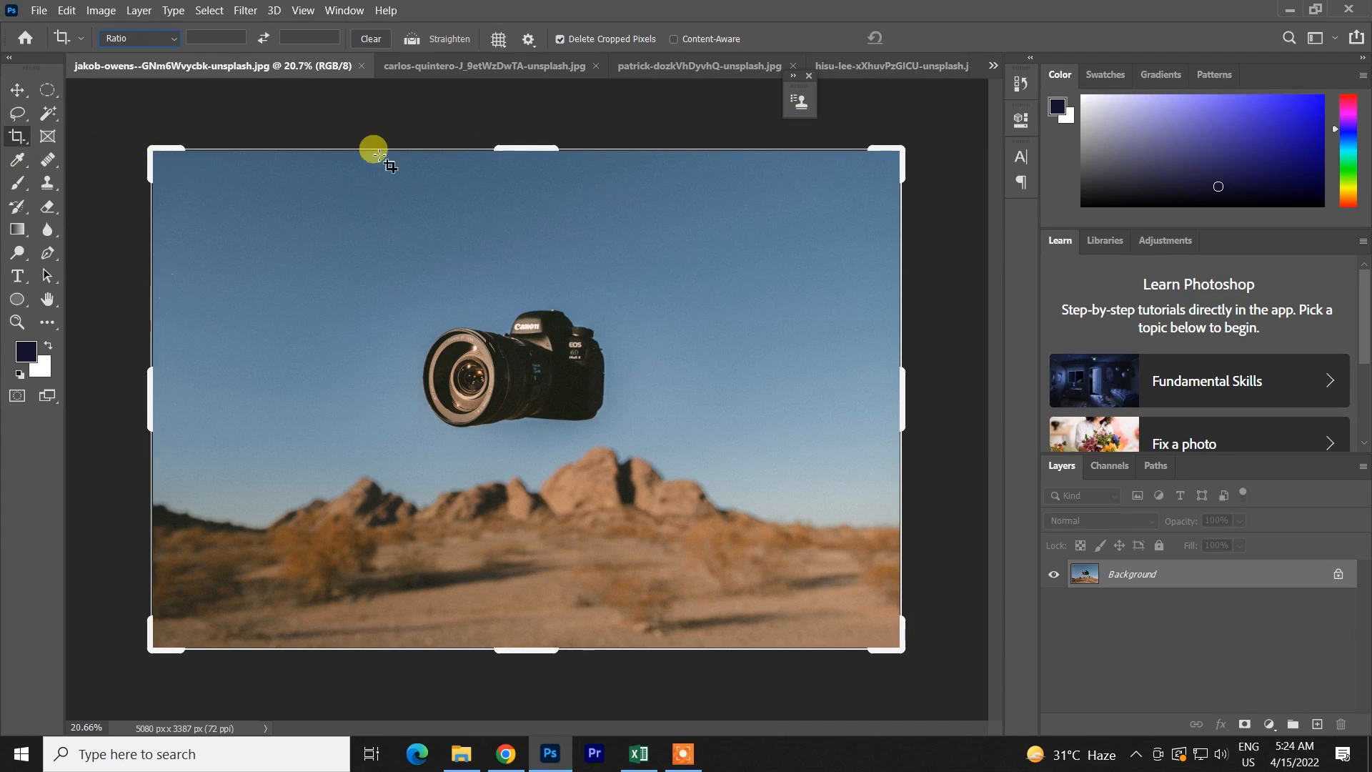
Try pulling the right edge of the crop frame inward, and undo each attempt
left_click_drag(895, 379, 714, 374)
key("ctrl+z")
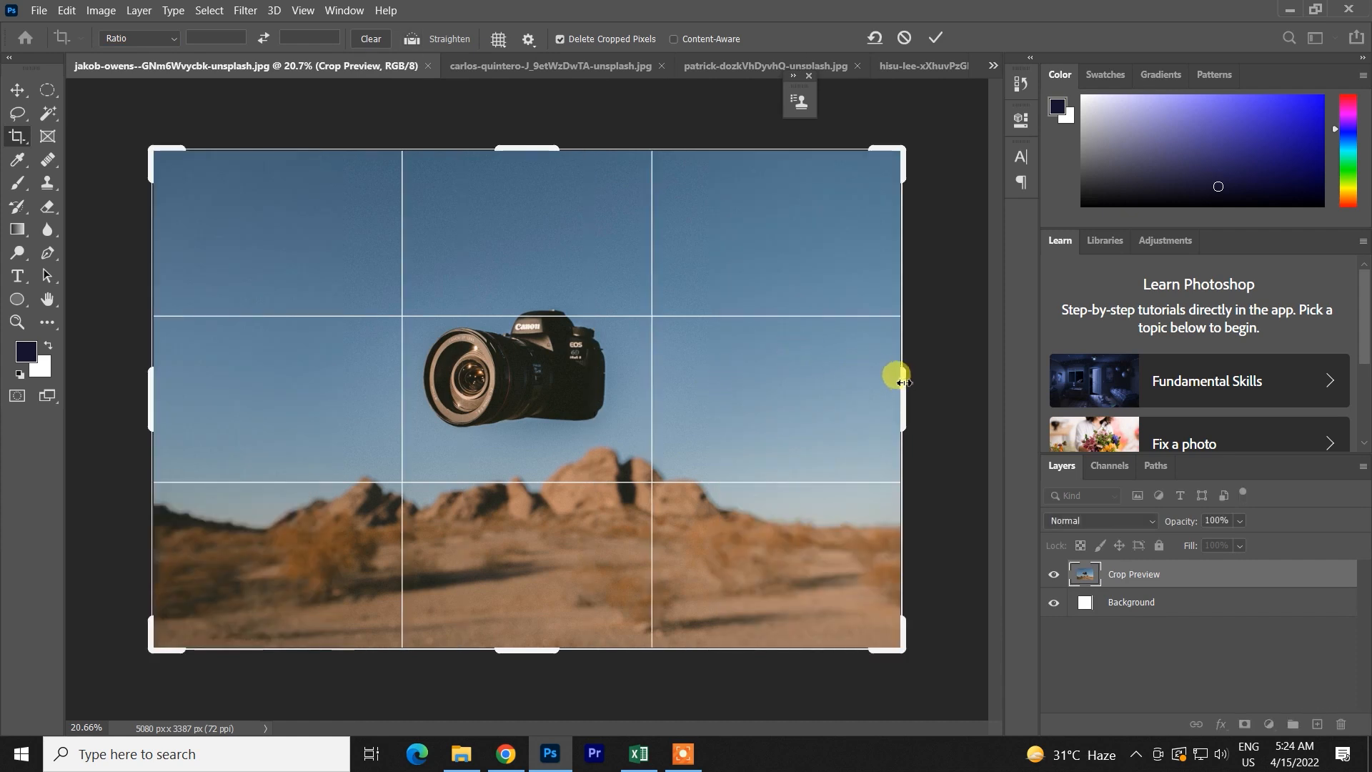
left_click_drag(899, 378, 814, 386)
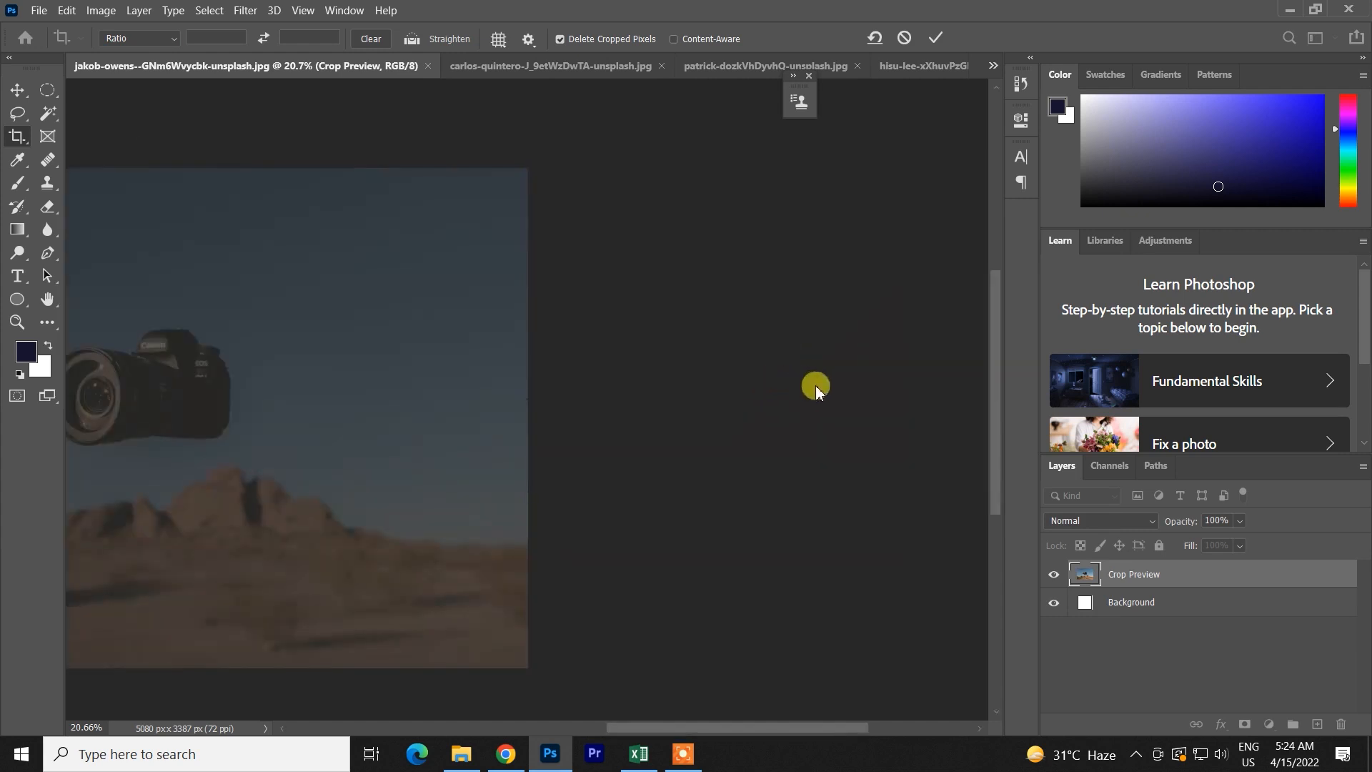
left_click(878, 37)
left_click_drag(897, 386, 810, 378)
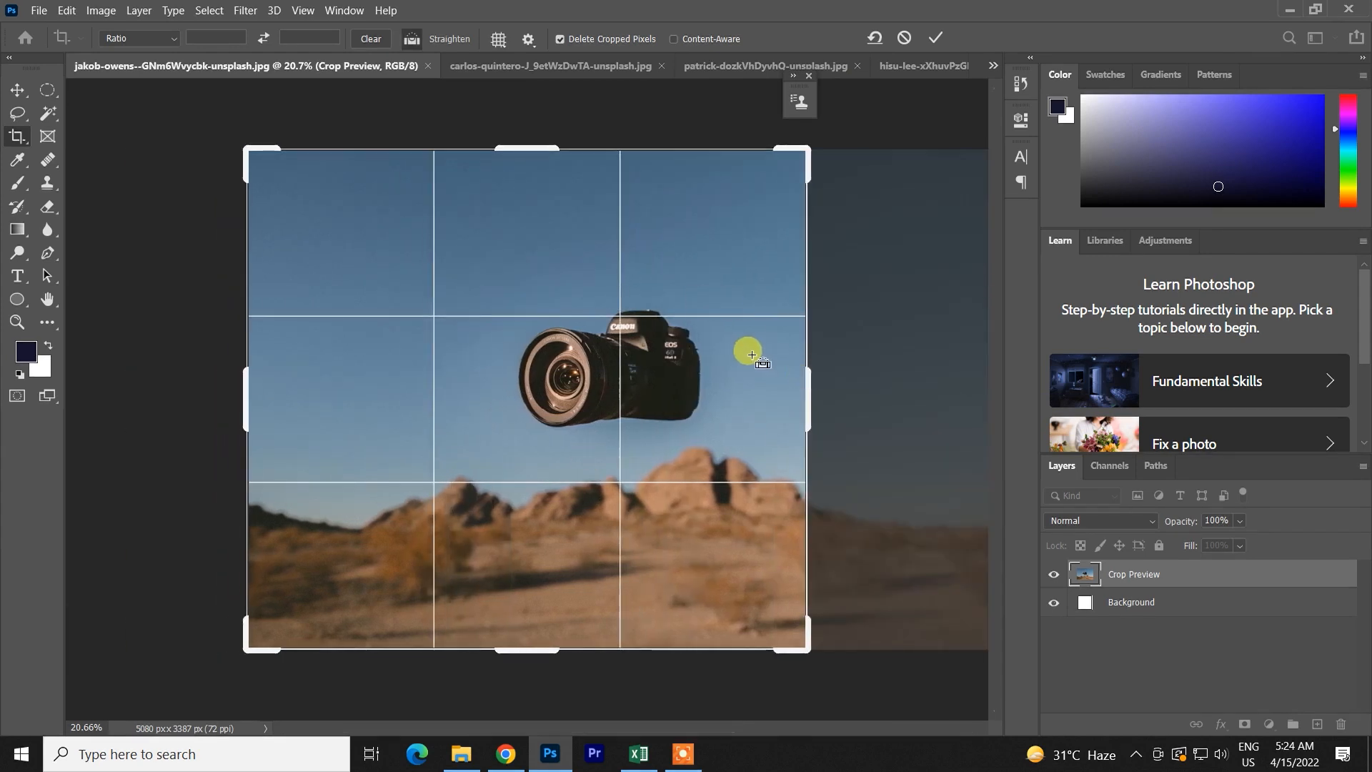
key("ctrl+z")
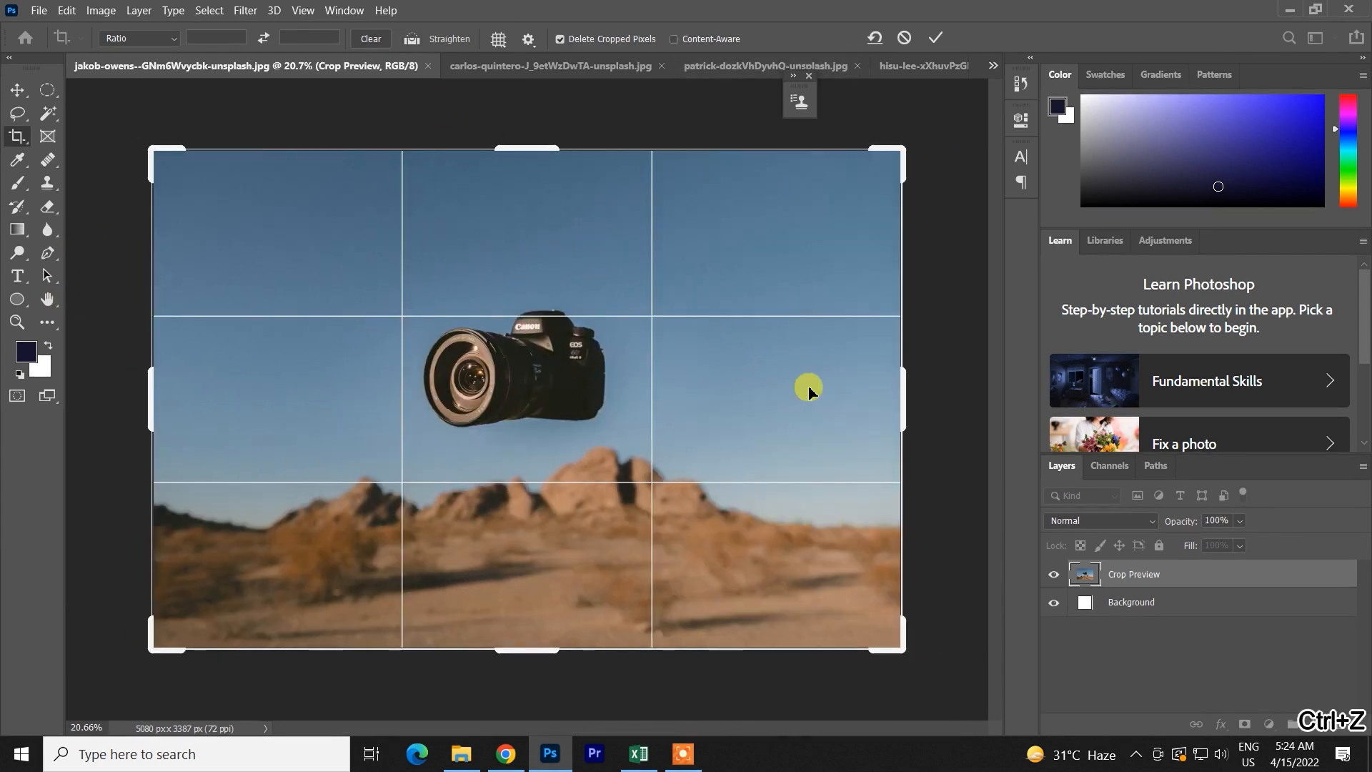
Crop the photo to about 3154 px wide by moving the frame's right edge inward, and undo the crop
left_click_drag(900, 386, 761, 389)
left_click(936, 37)
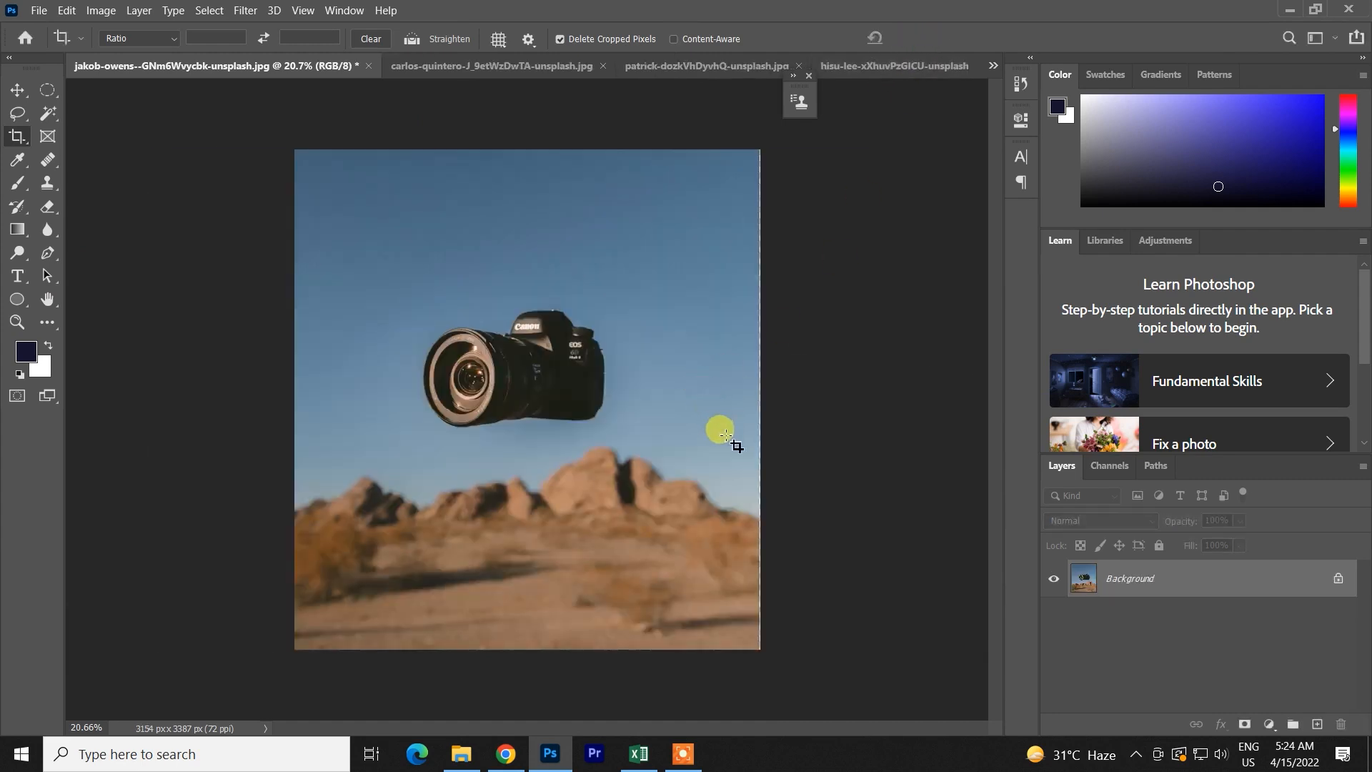
scroll(726, 432, "up", 2)
scroll(657, 379, "down", 1)
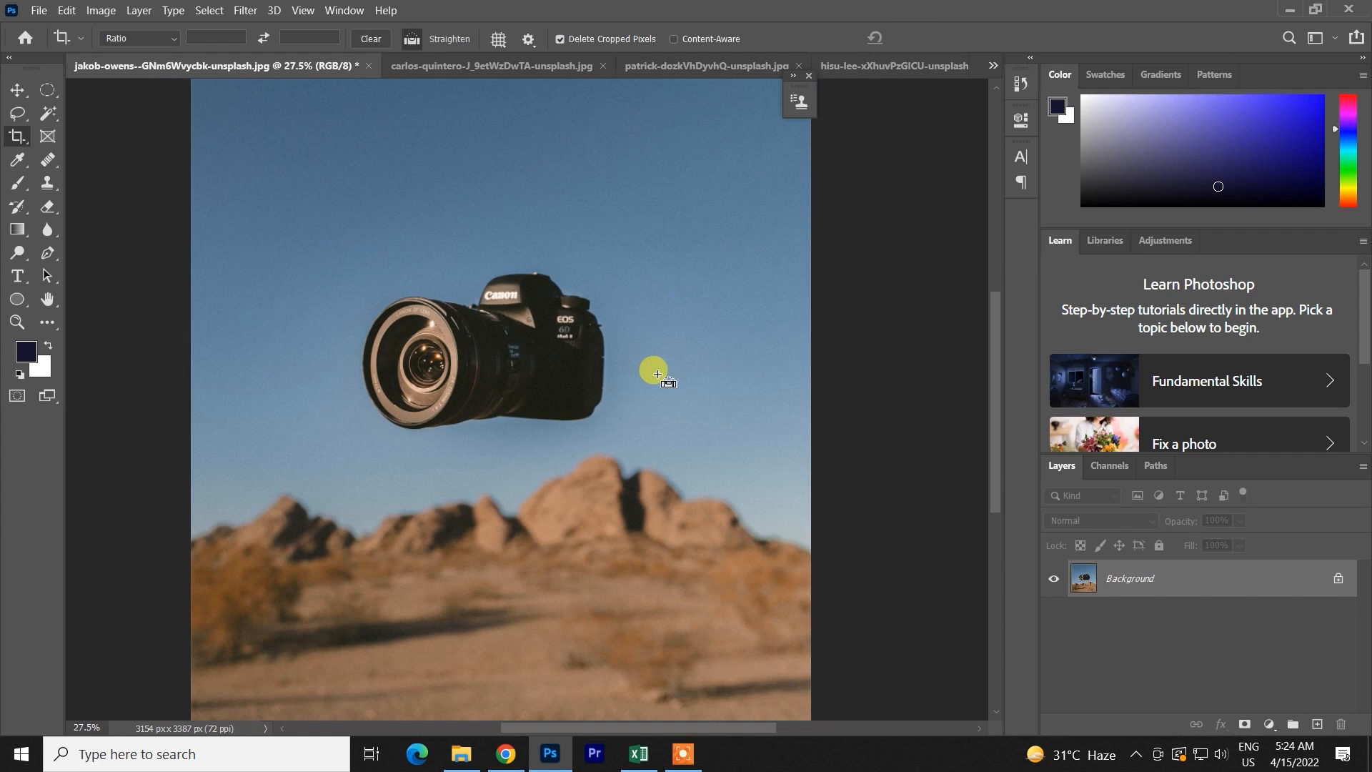
key("ctrl+0")
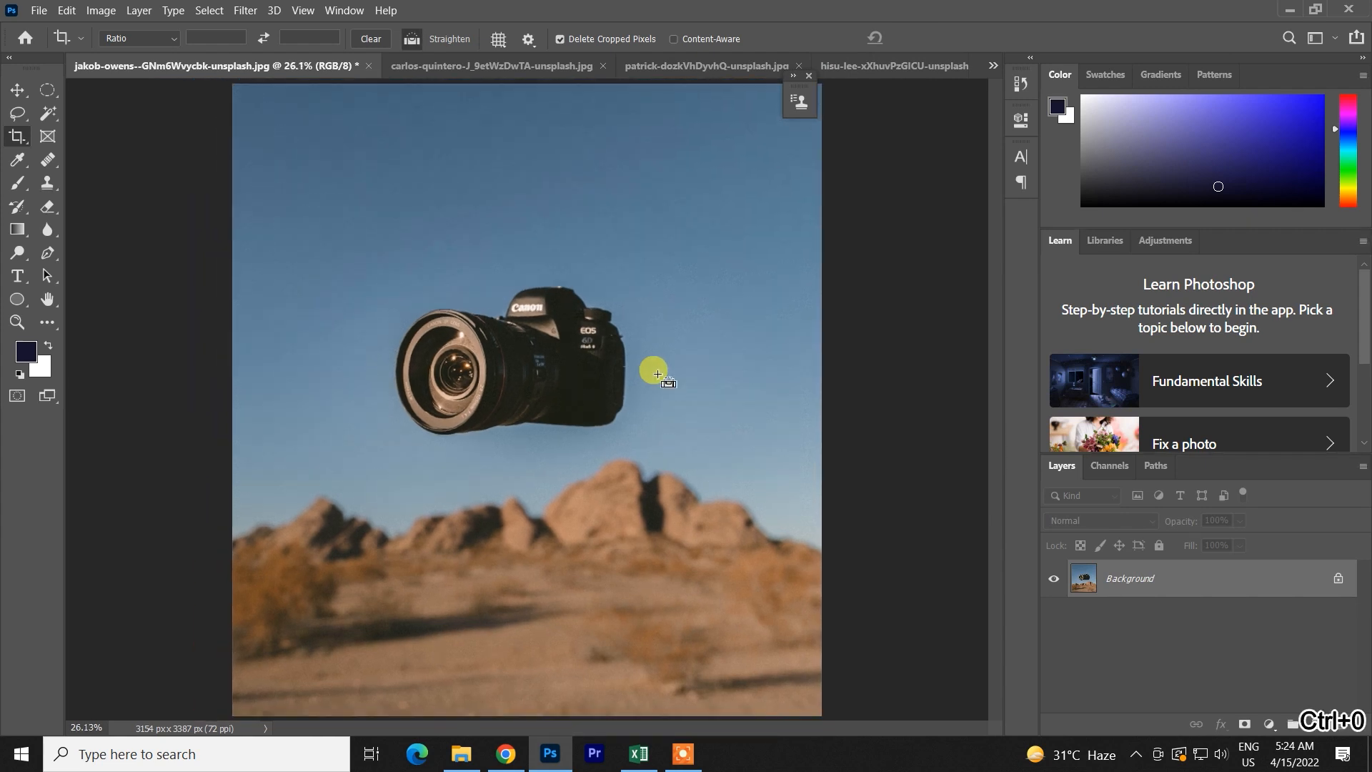
key("ctrl+z")
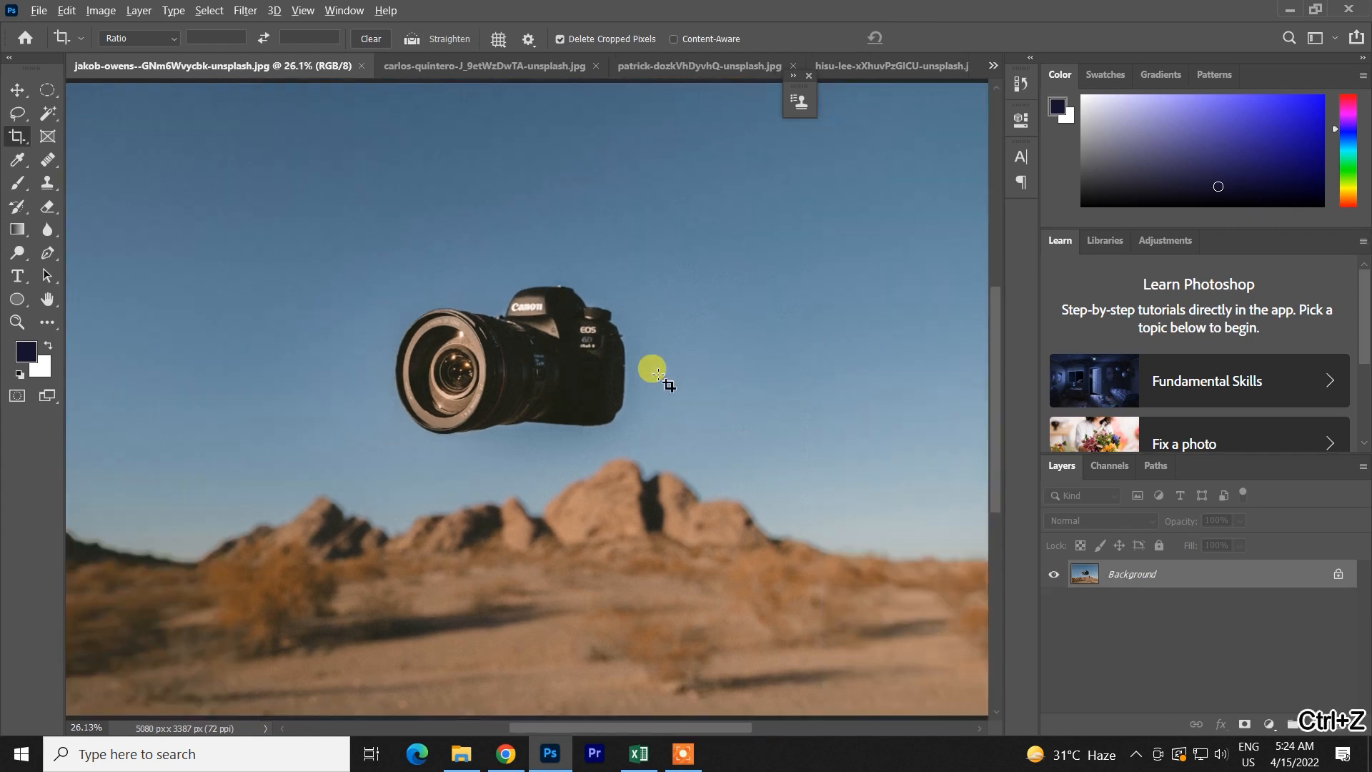
Switch the crop sizing to W x H x Resolution and enter a width of 2 px and a height of 1 px
scroll(652, 371, "down", 5)
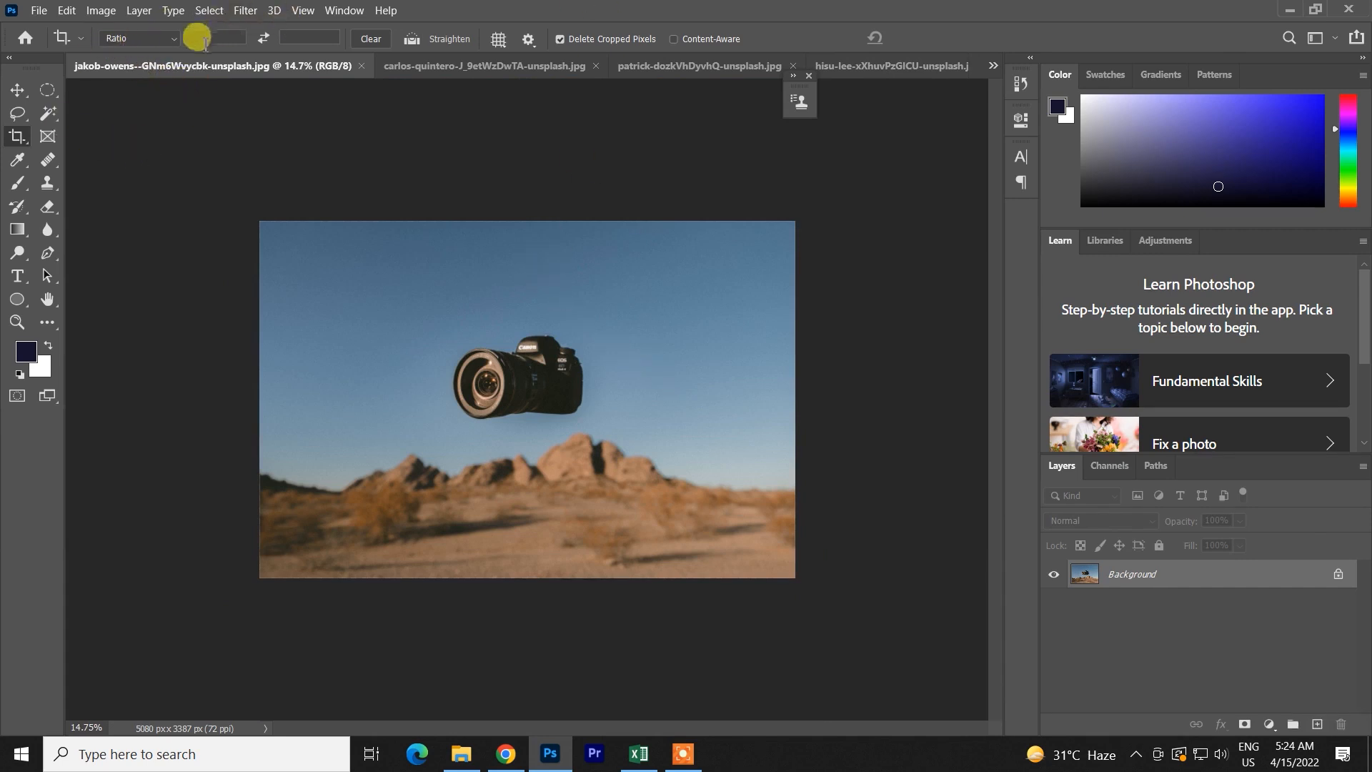
left_click(156, 40)
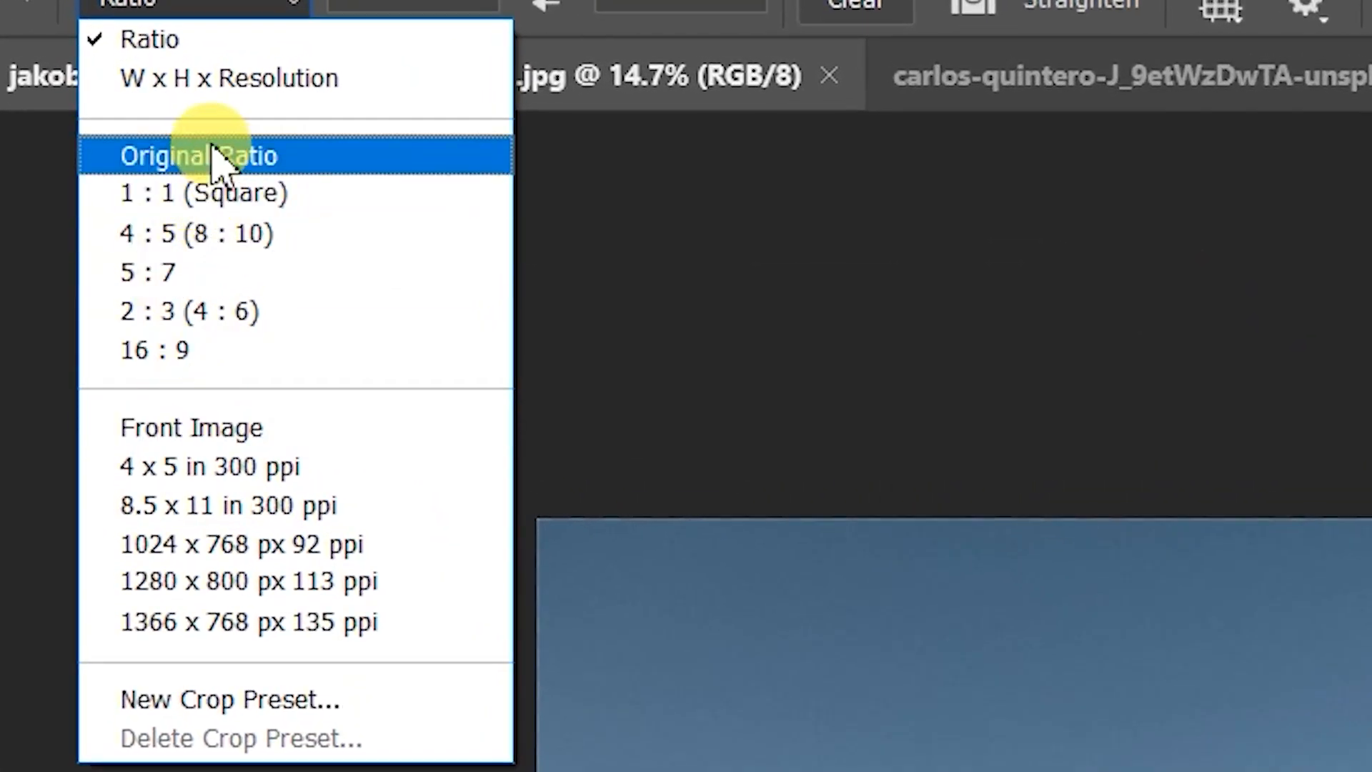
left_click(184, 78)
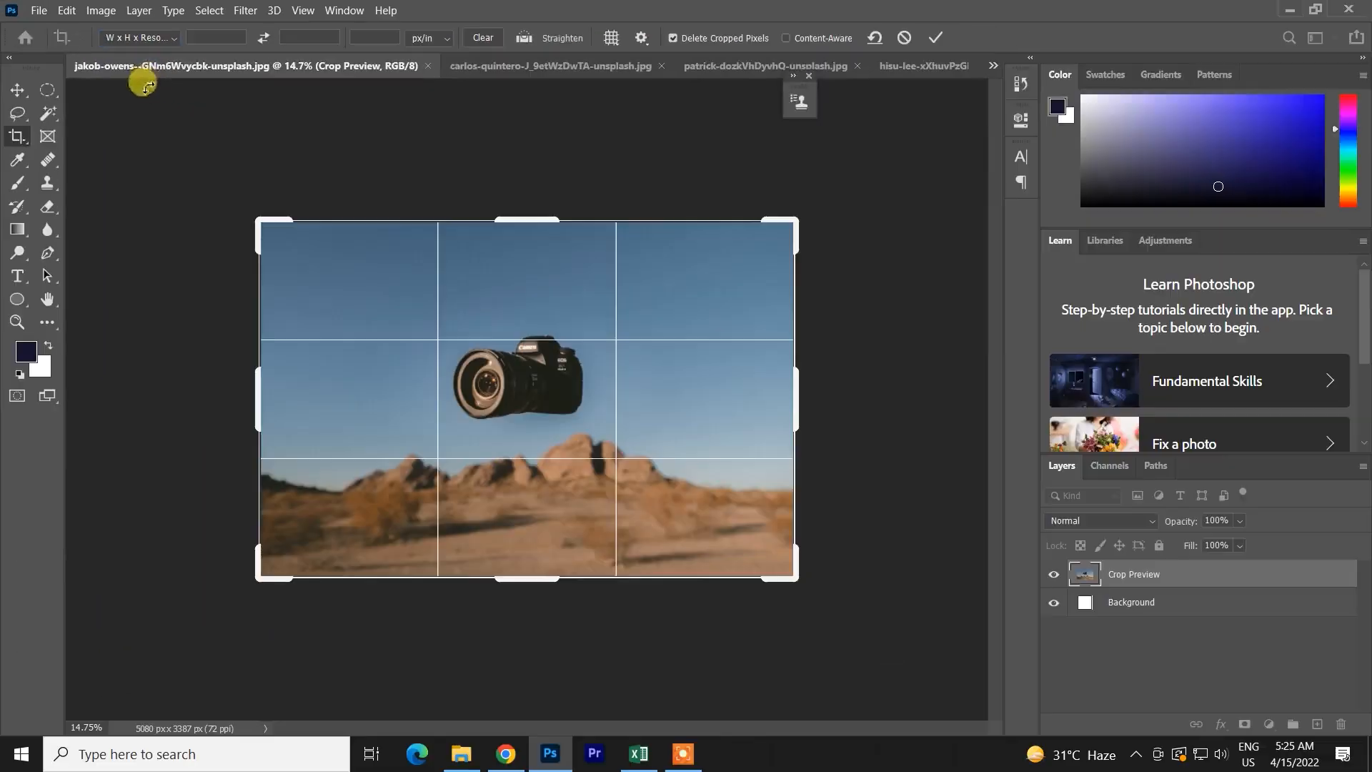
left_click(427, 39)
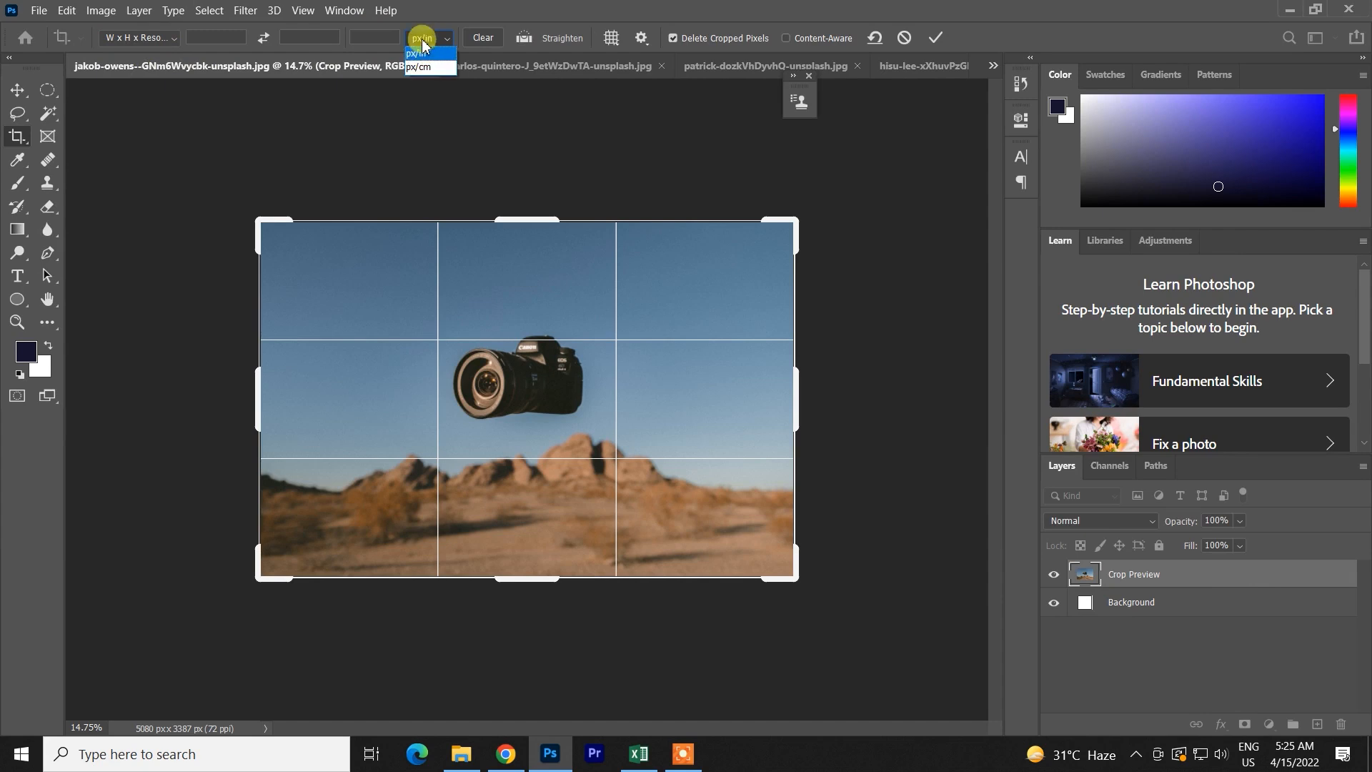
left_click(424, 40)
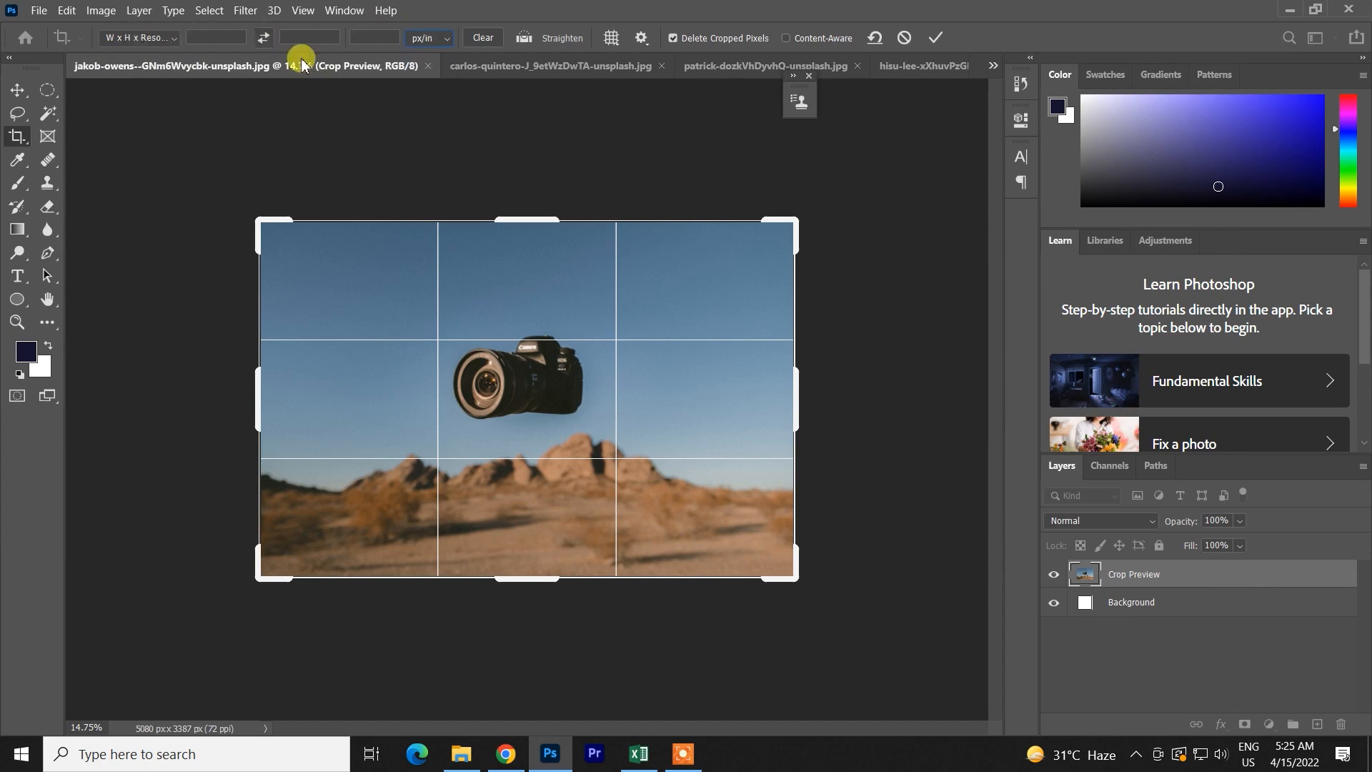
left_click(217, 36)
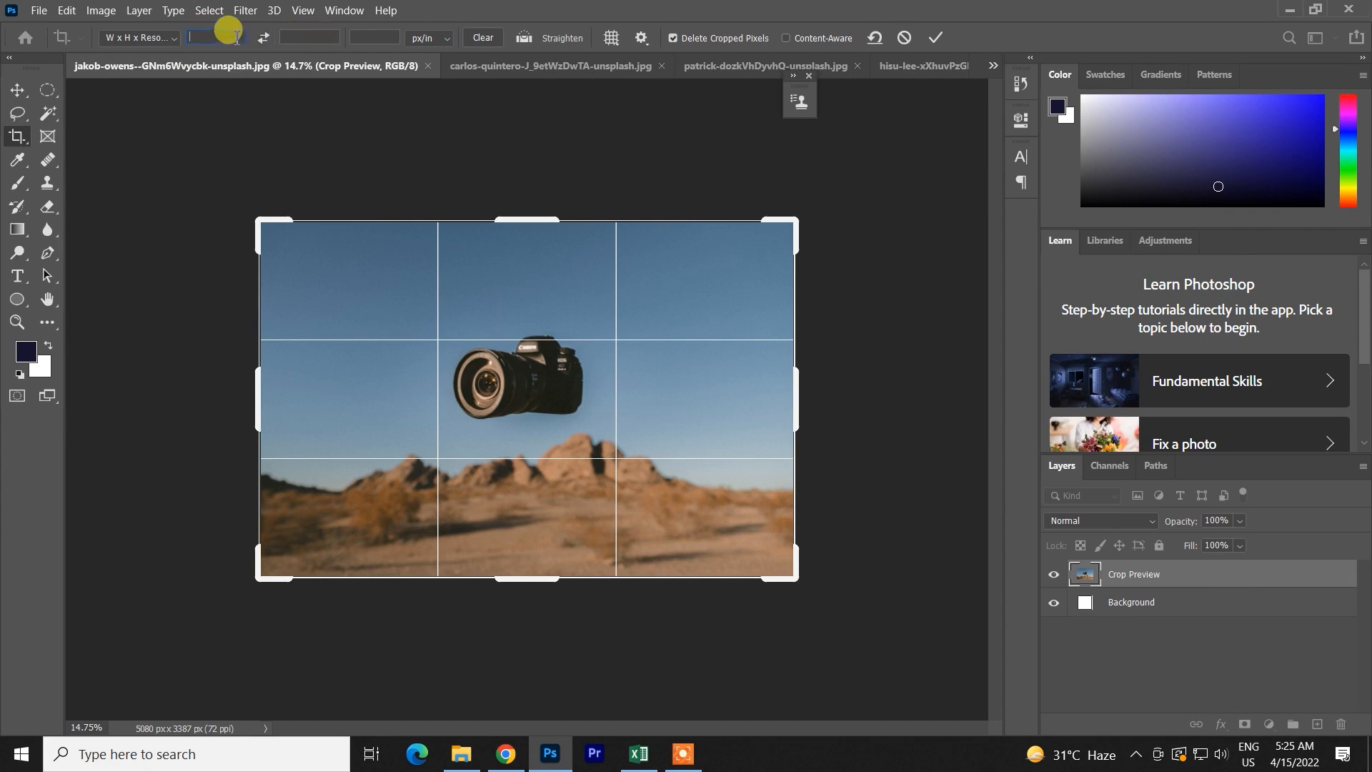
type("2")
key("Tab")
type("1")
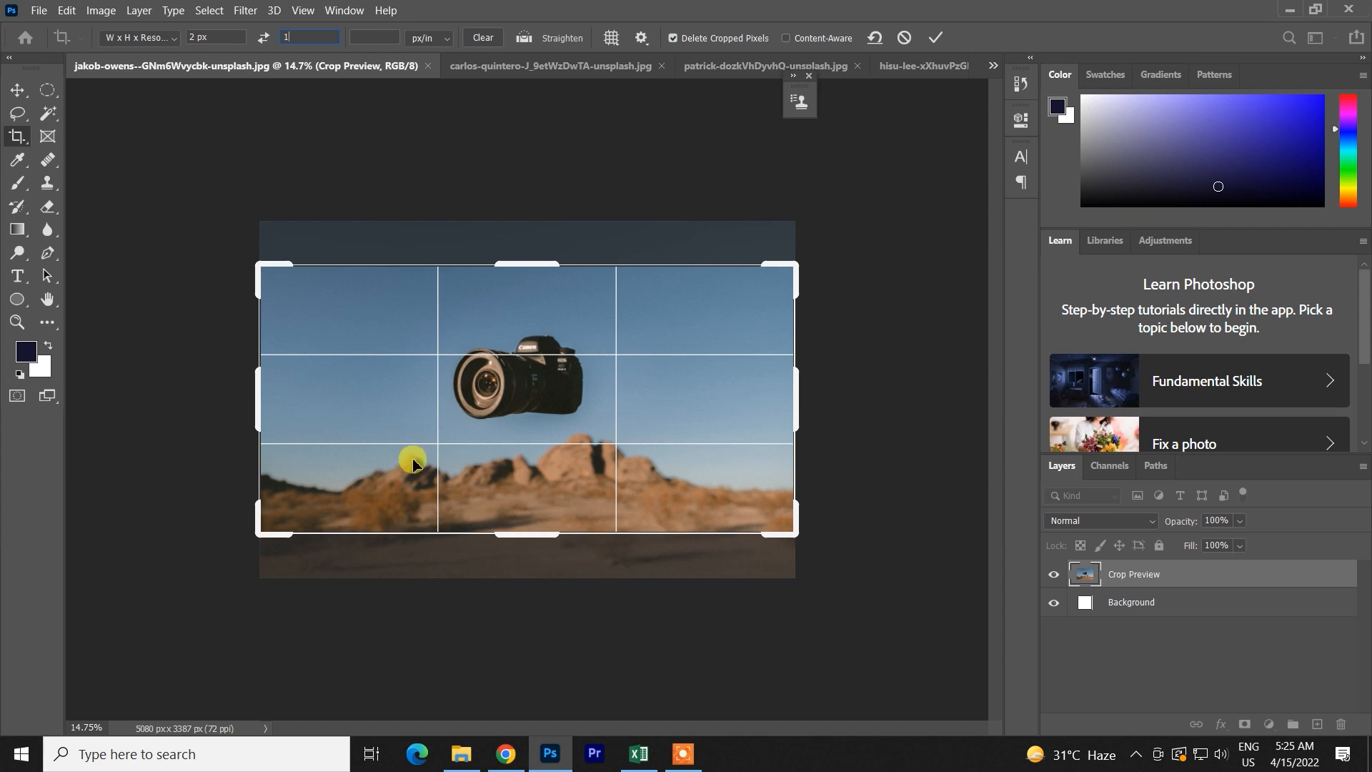
Try px/cm as the resolution unit and a crop height of 4 px, and reset the crop box
left_click(428, 37)
left_click(429, 59)
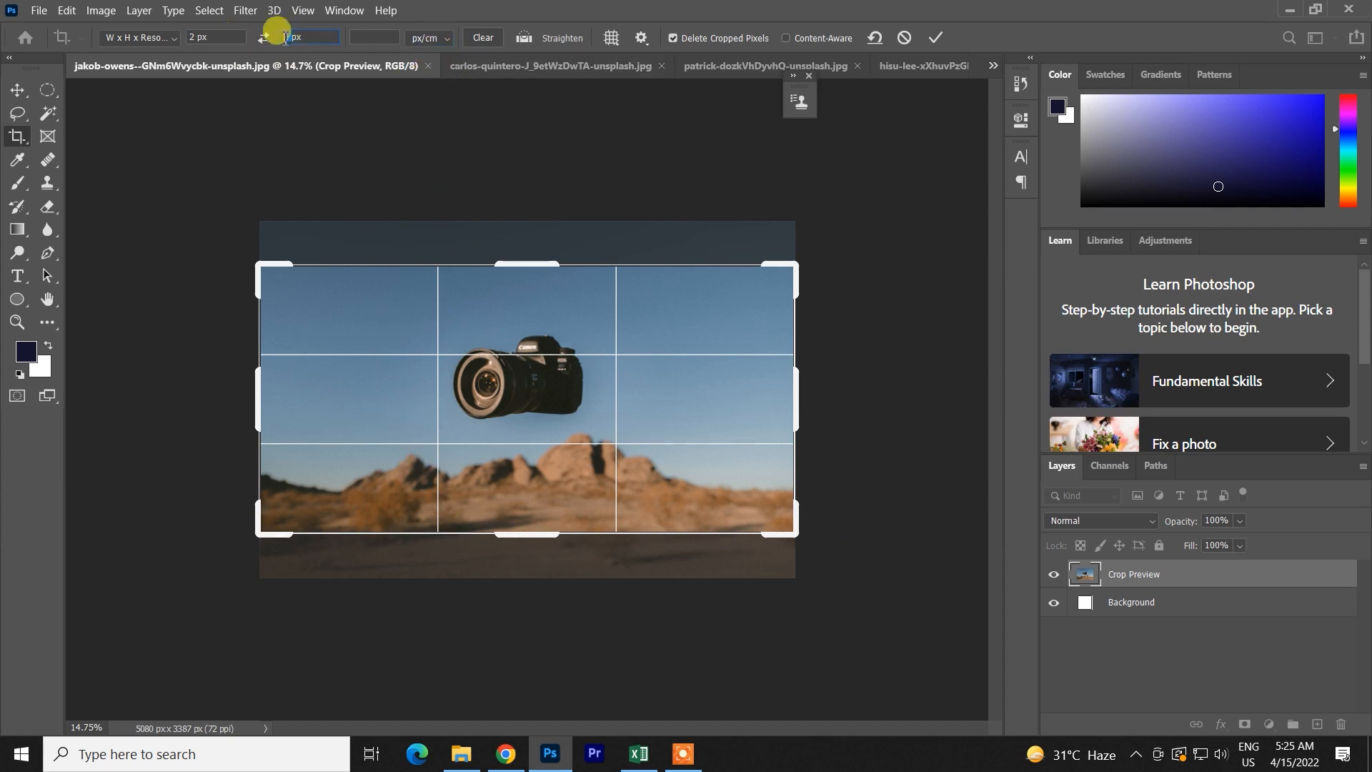
key("Up")
key("Up")
key("Up")
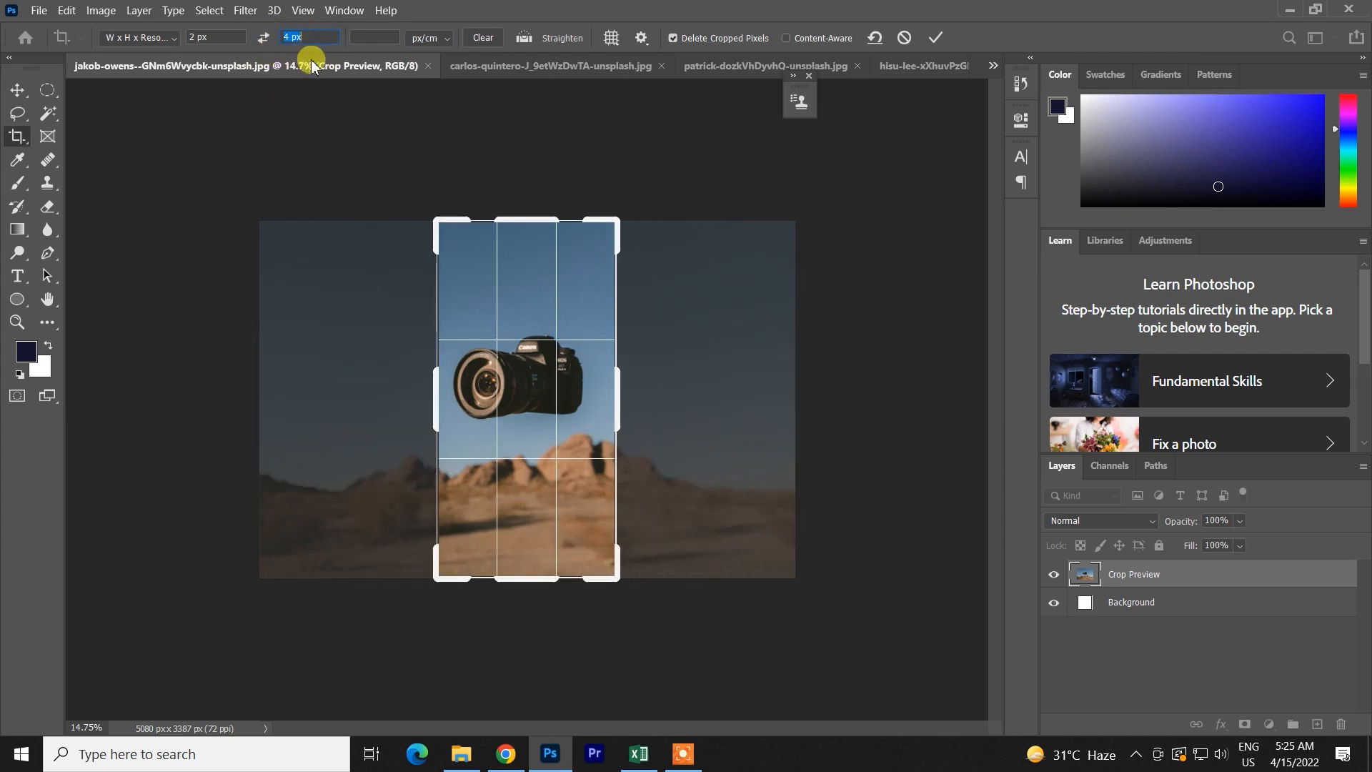
left_click(875, 37)
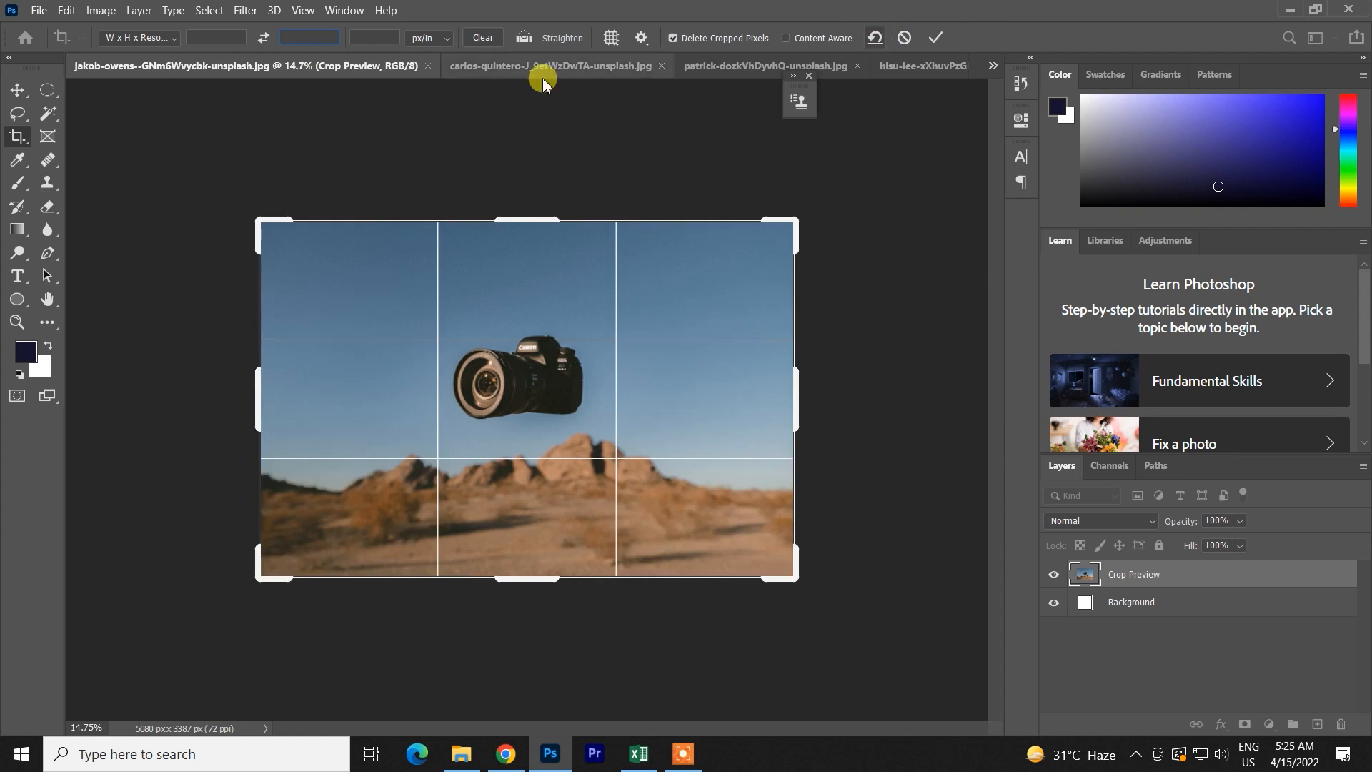
Try the 1 : 1 (Square) ratio on the photo, reset the crop box and switch to the Move tool
left_click(154, 37)
left_click(151, 107)
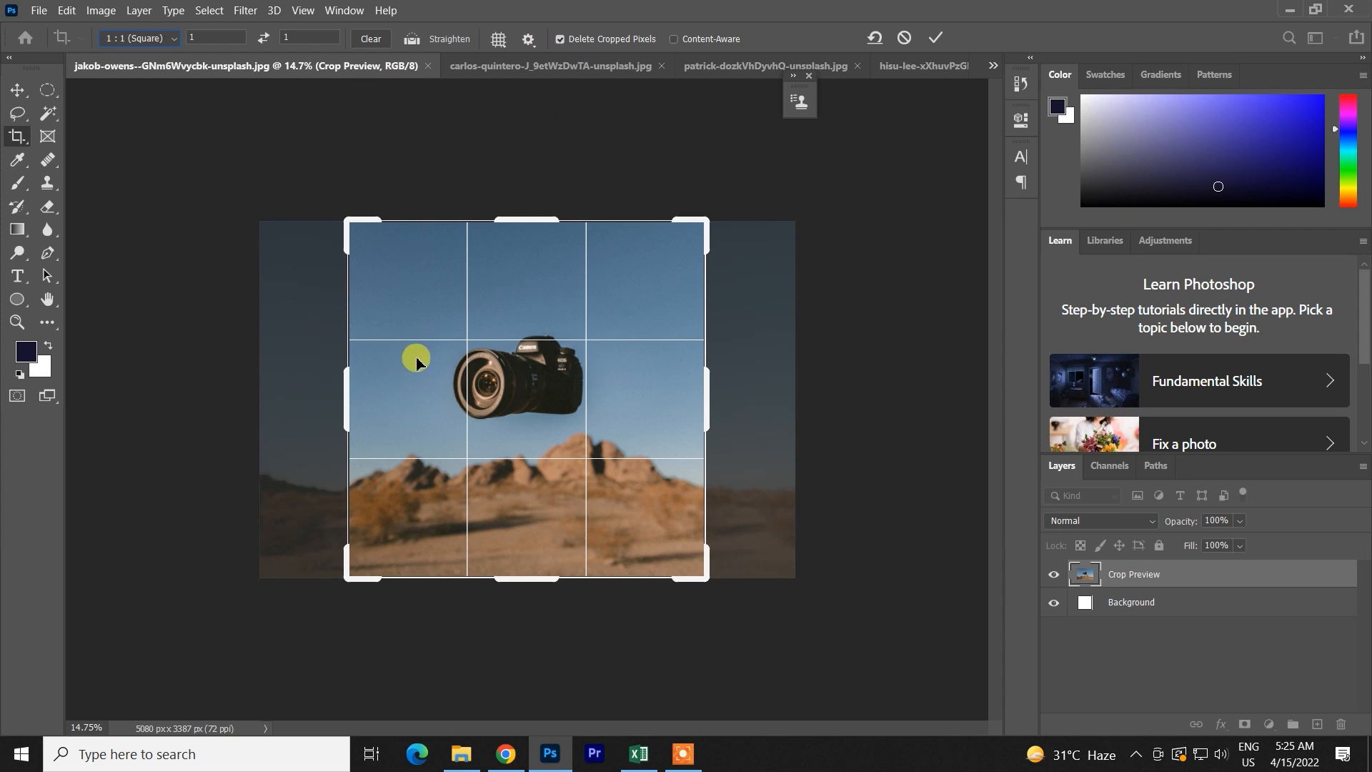
left_click(143, 43)
left_click(143, 42)
key("ctrl+z")
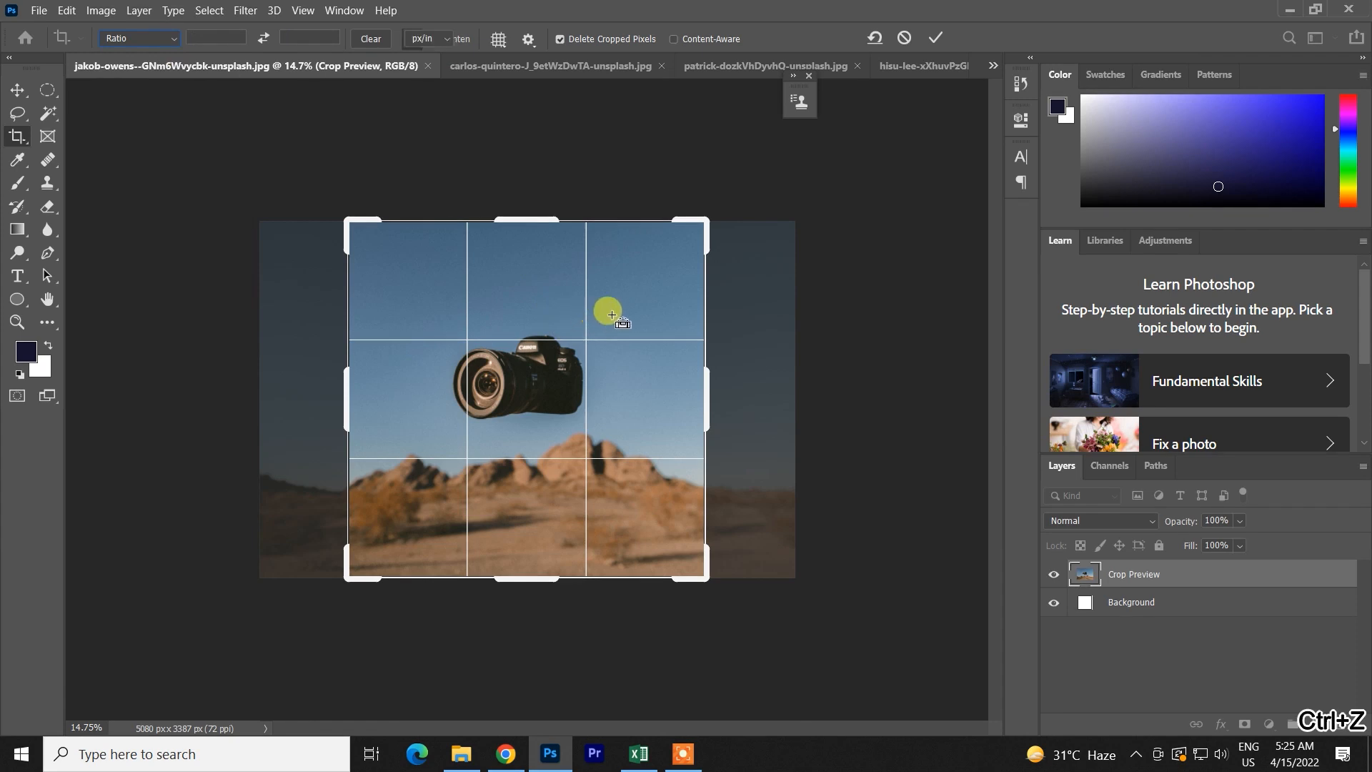
left_click(875, 37)
left_click(17, 90)
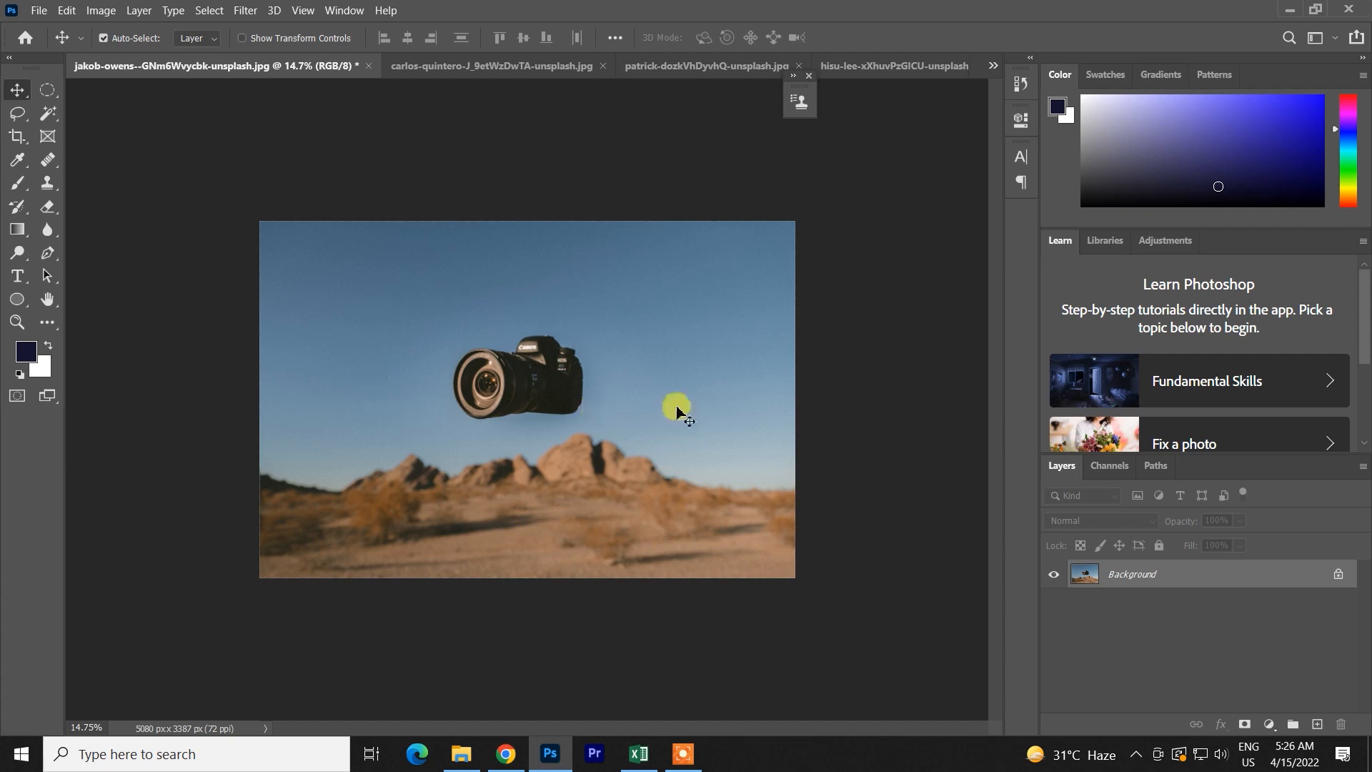
Reactivate the Crop tool, apply the 1 : 1 (Square) ratio again and reset the crop box
left_click(17, 136)
left_click(158, 42)
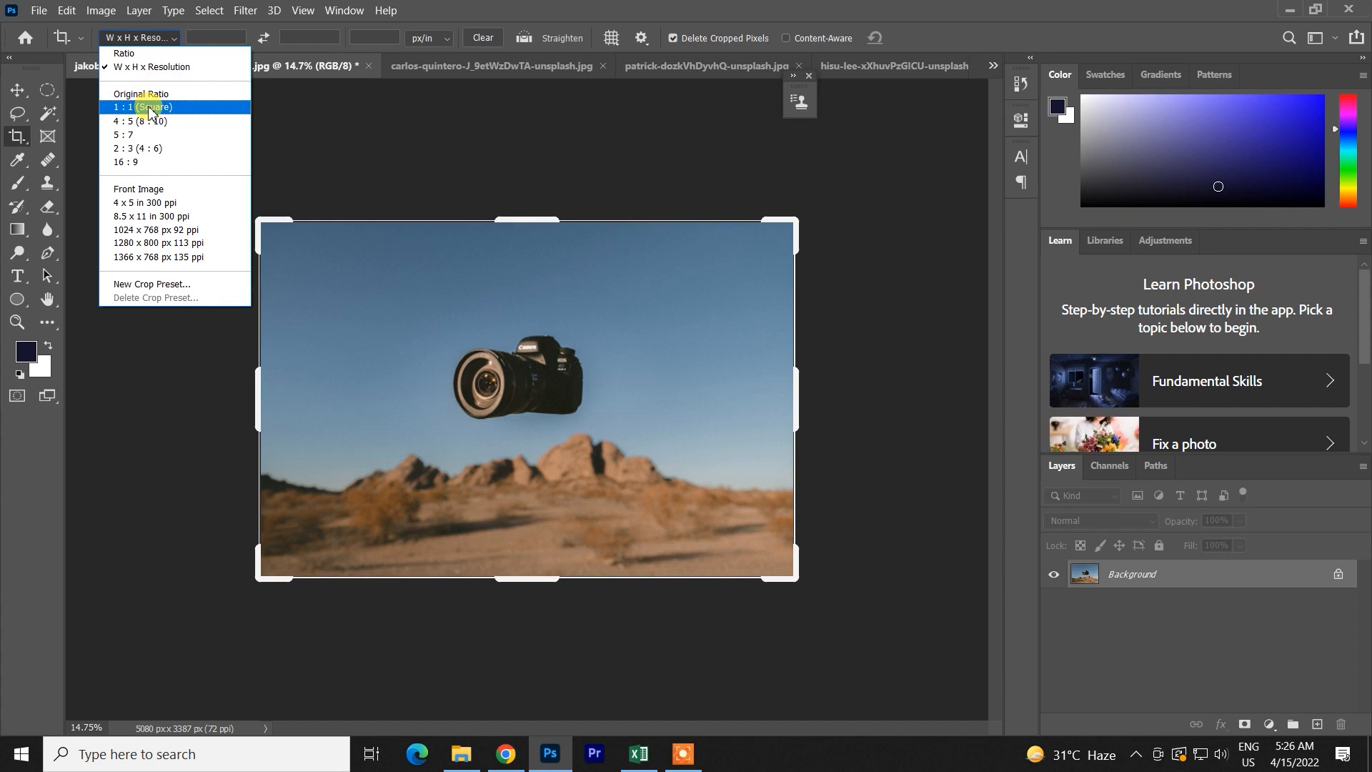
left_click(150, 107)
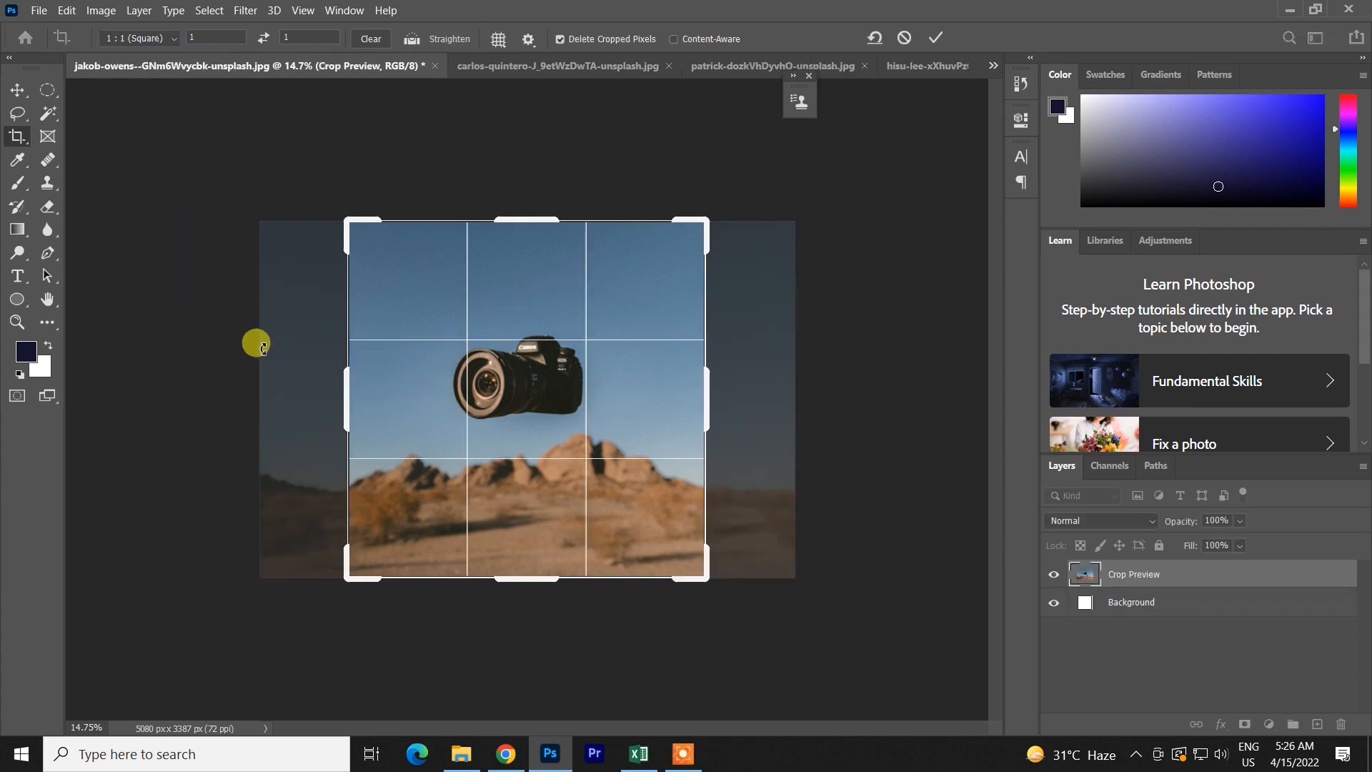
left_click(875, 37)
Apply the Front Image crop preset, and replace it with the 4 x 5 in 300 ppi preset
left_click(147, 38)
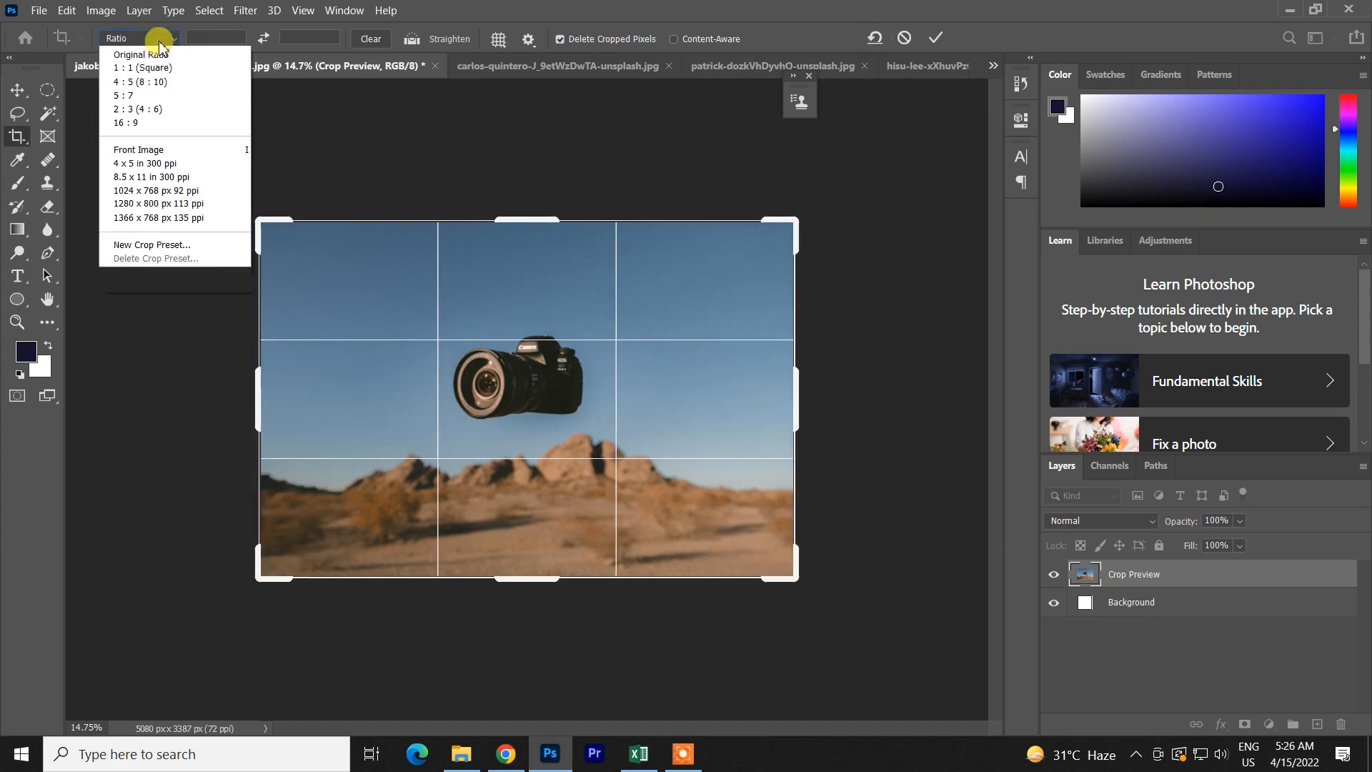
left_click(145, 189)
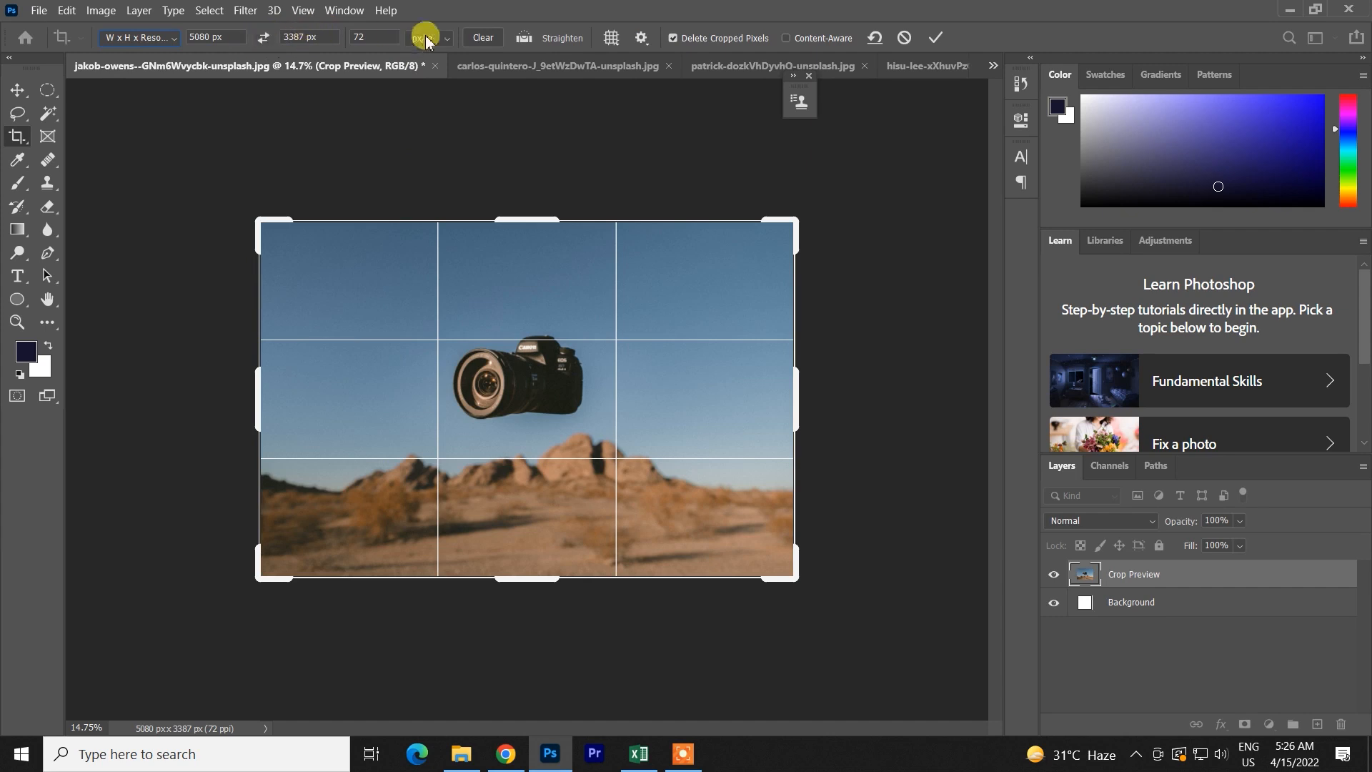
left_click(146, 38)
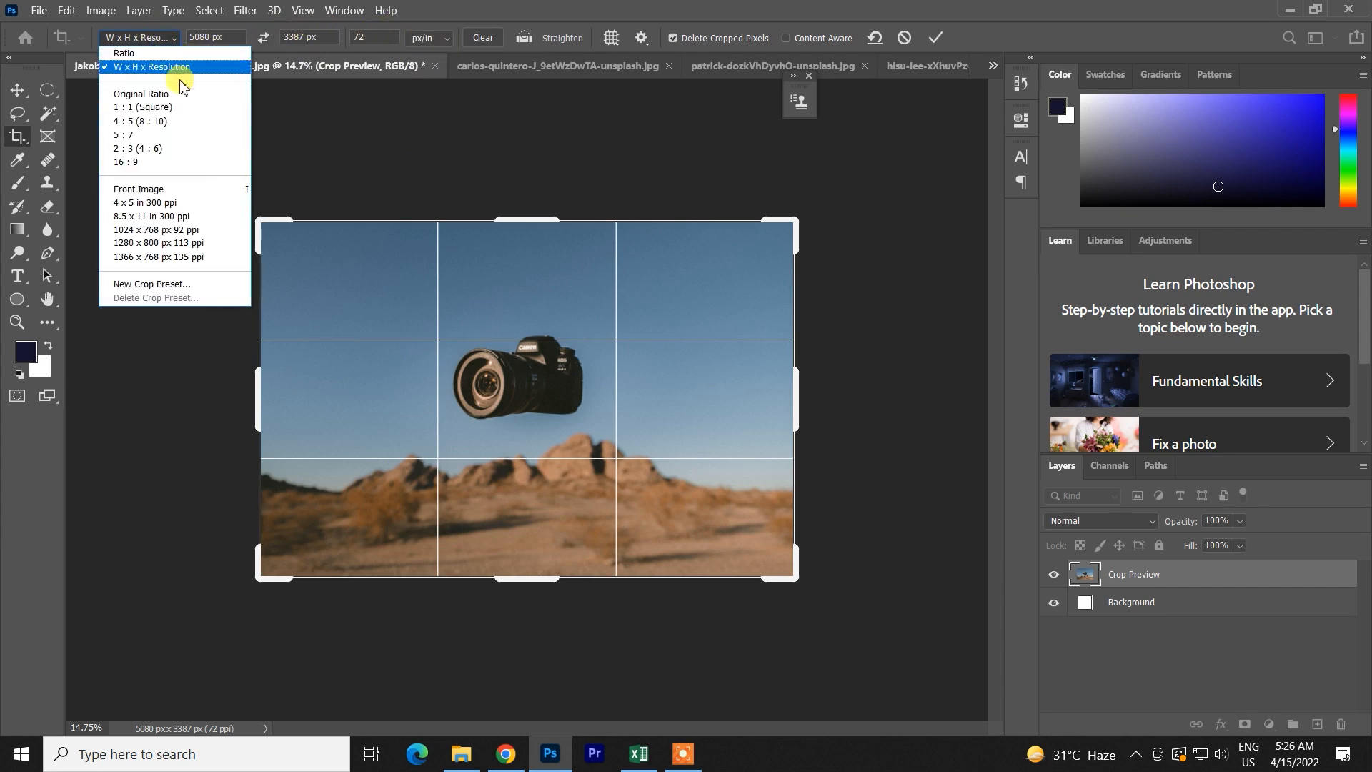
left_click(179, 202)
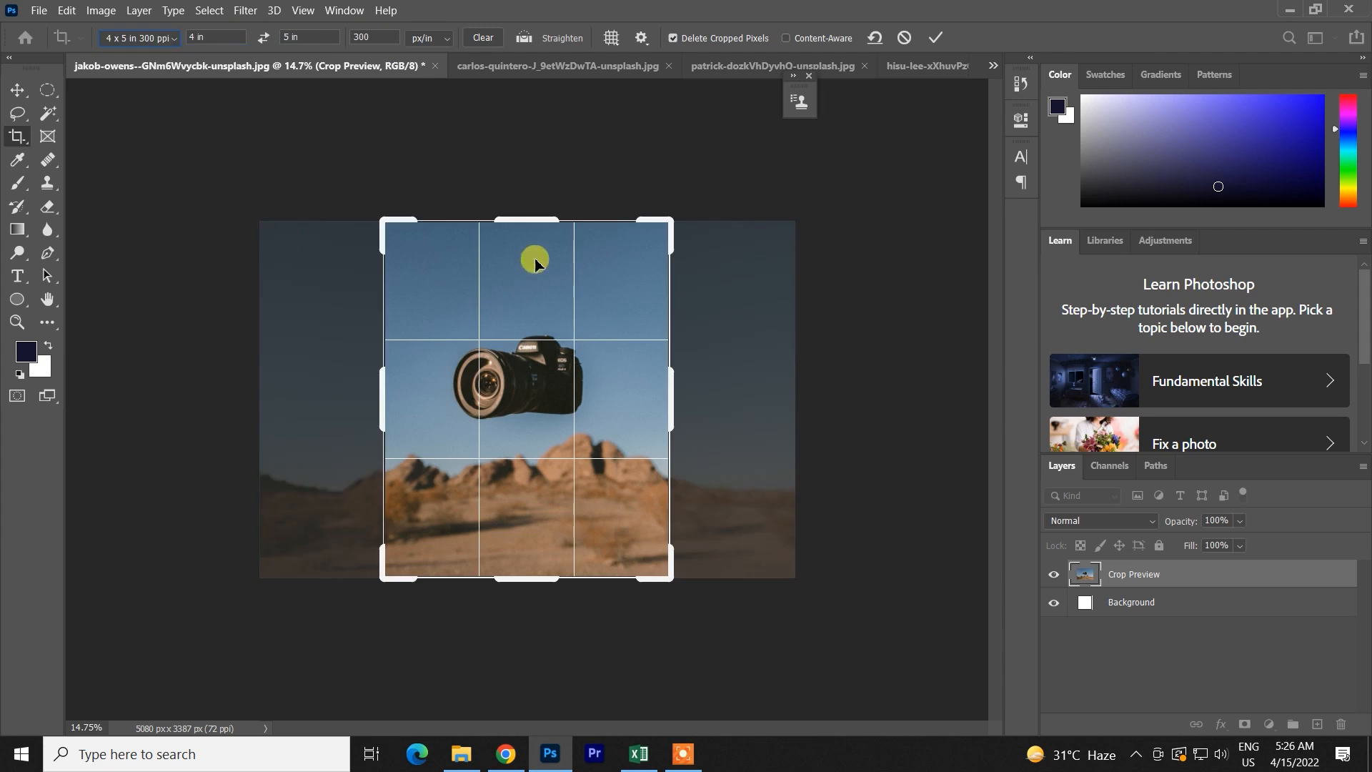
Save the current crop settings as a new crop preset named "2 x2 in 300 ppi"
left_click(149, 39)
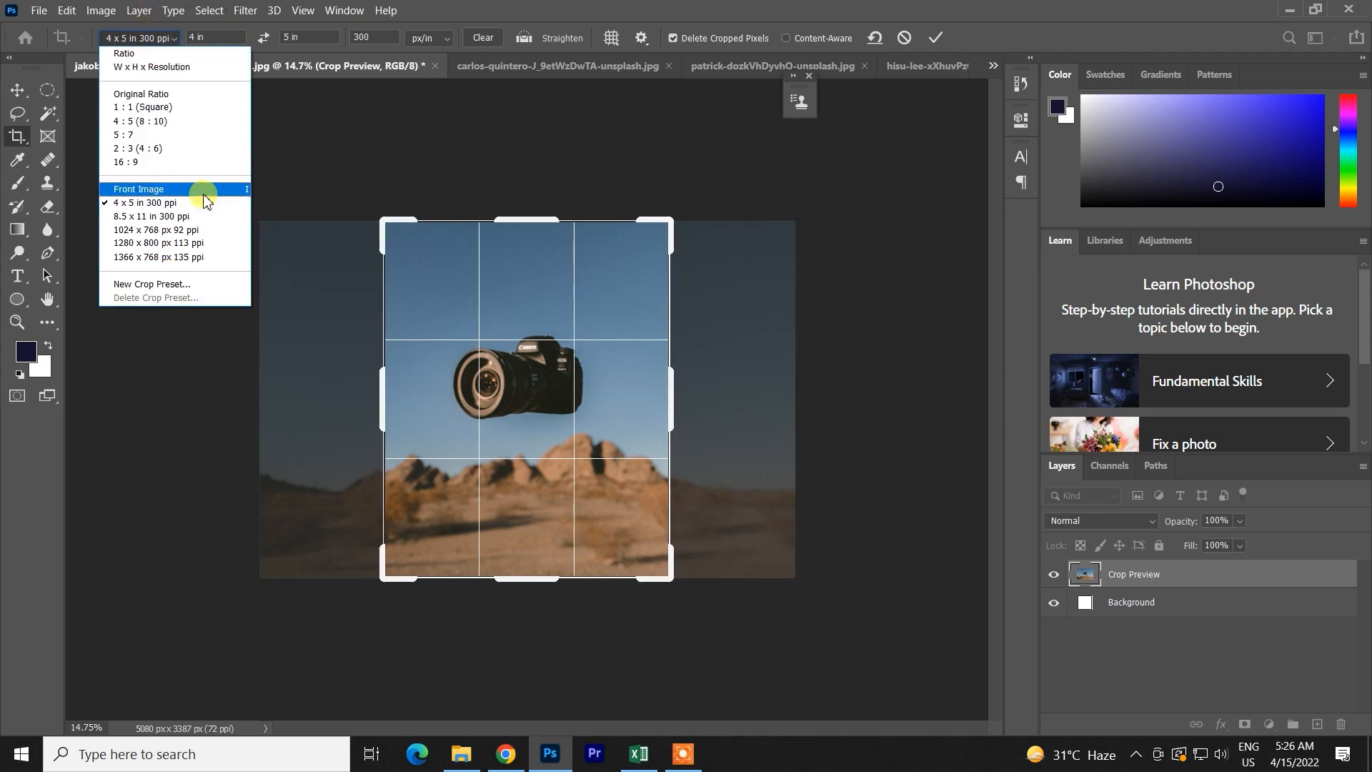
left_click(181, 292)
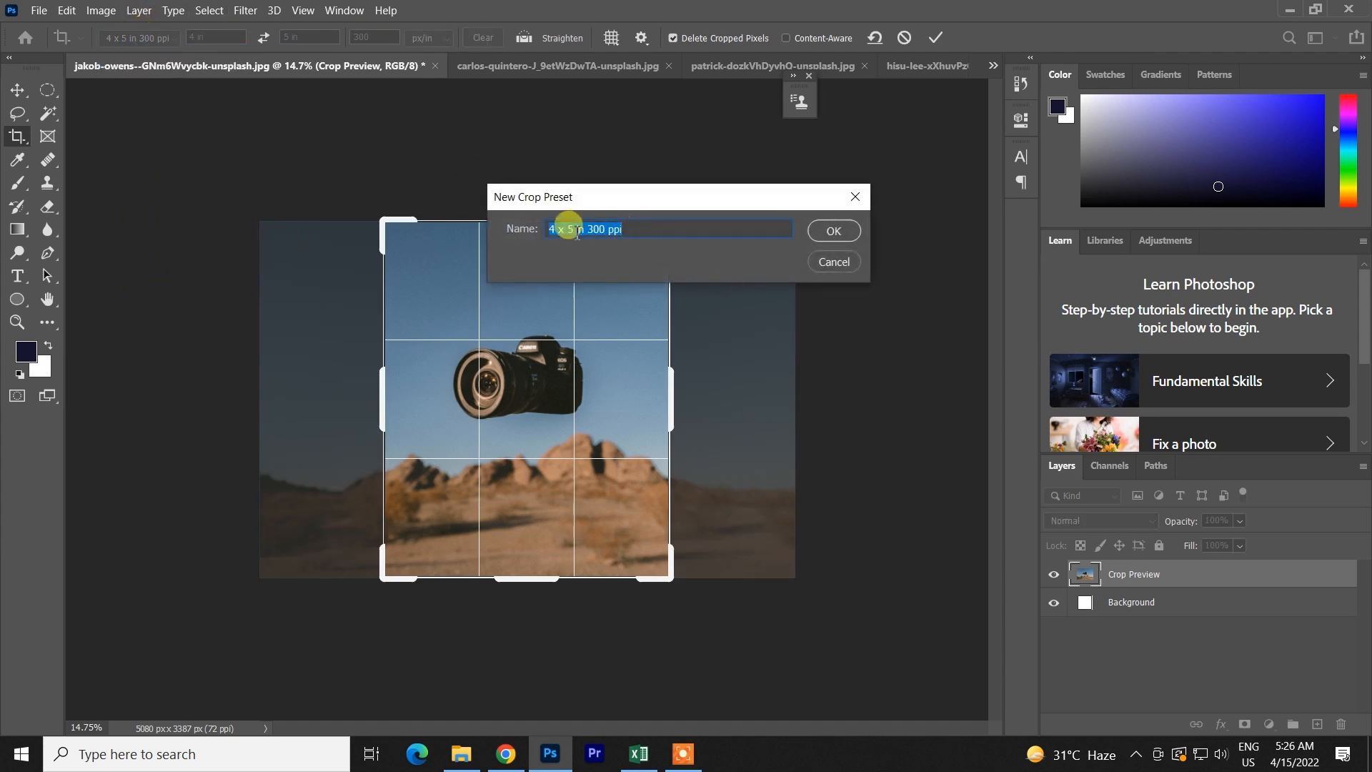
left_click_drag(650, 227, 517, 236)
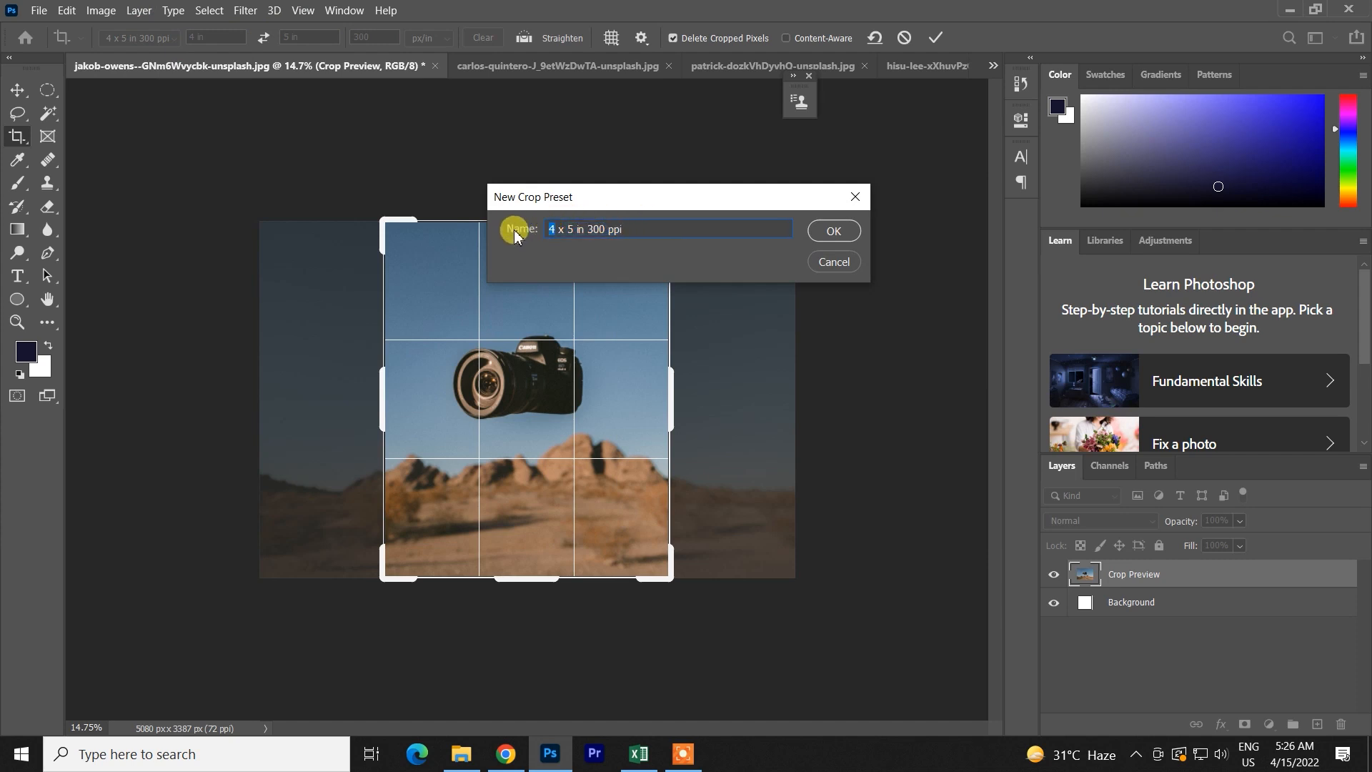
left_click(561, 230)
type("2 x2")
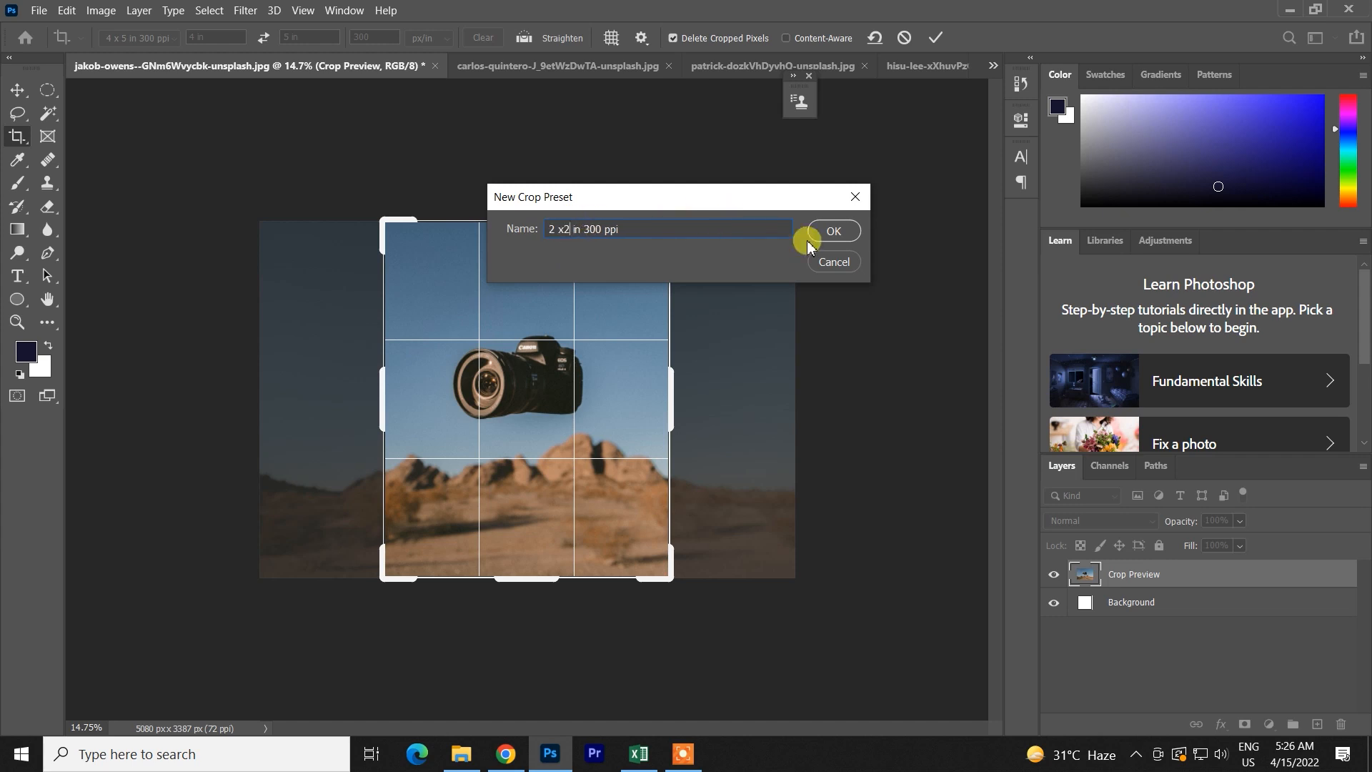
left_click(826, 231)
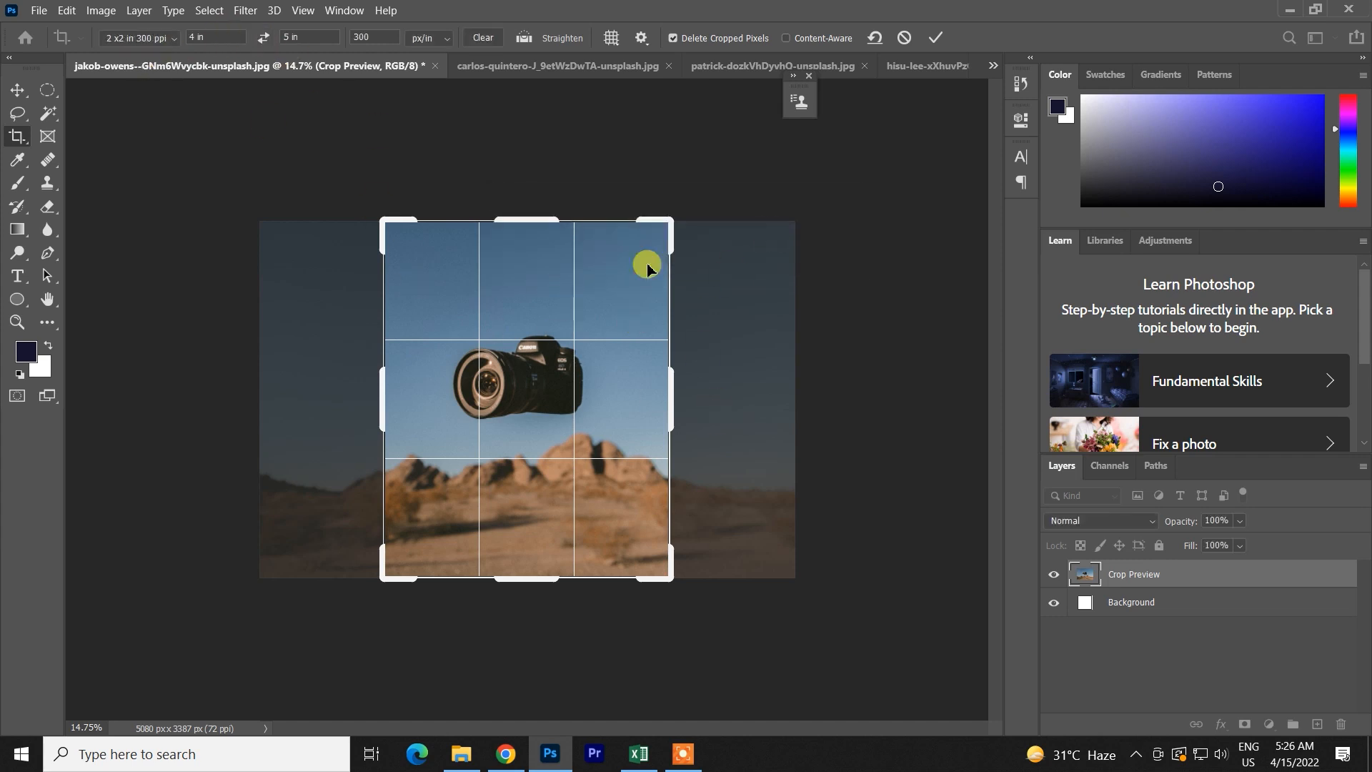
Try the custom 2 x2 in 300 ppi preset on the photo twice, undoing the applied crop and resetting the crop box
left_click(934, 37)
key("ctrl+z")
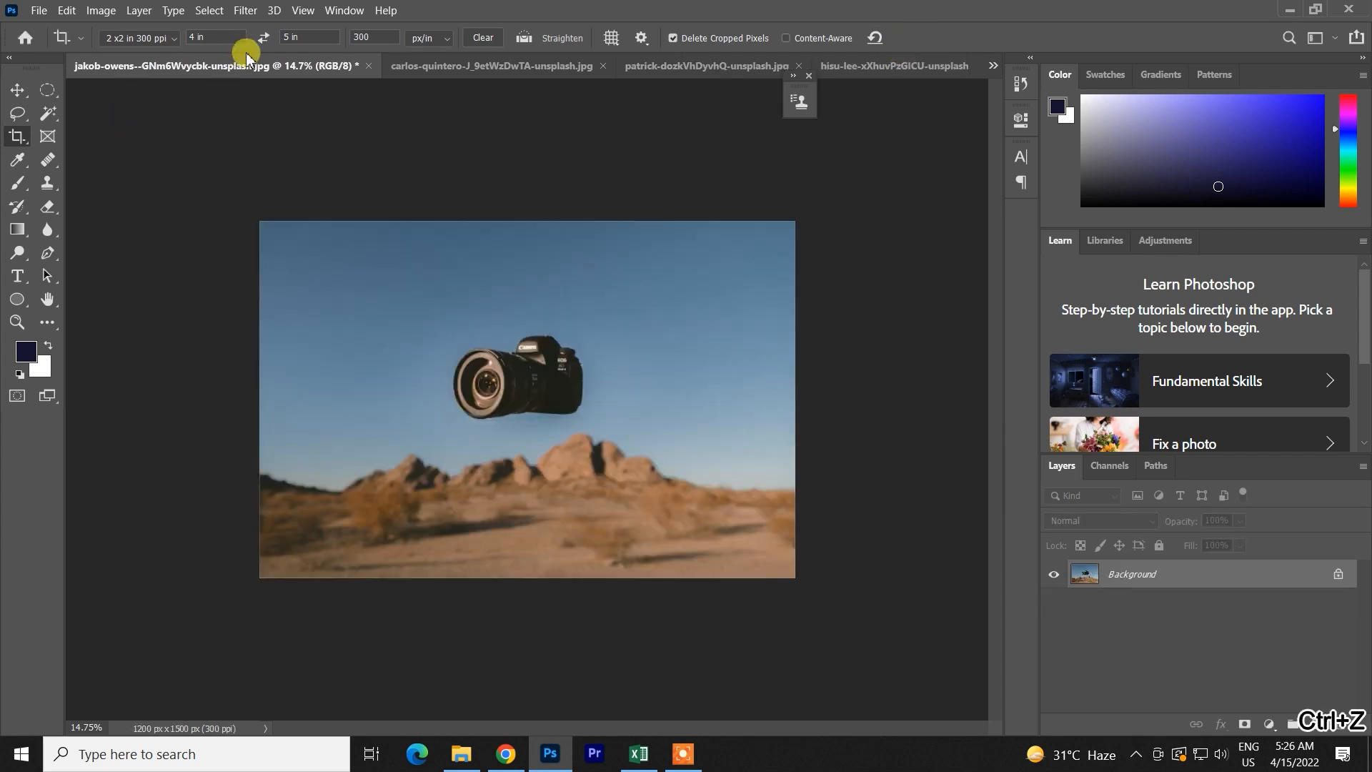
left_click(171, 39)
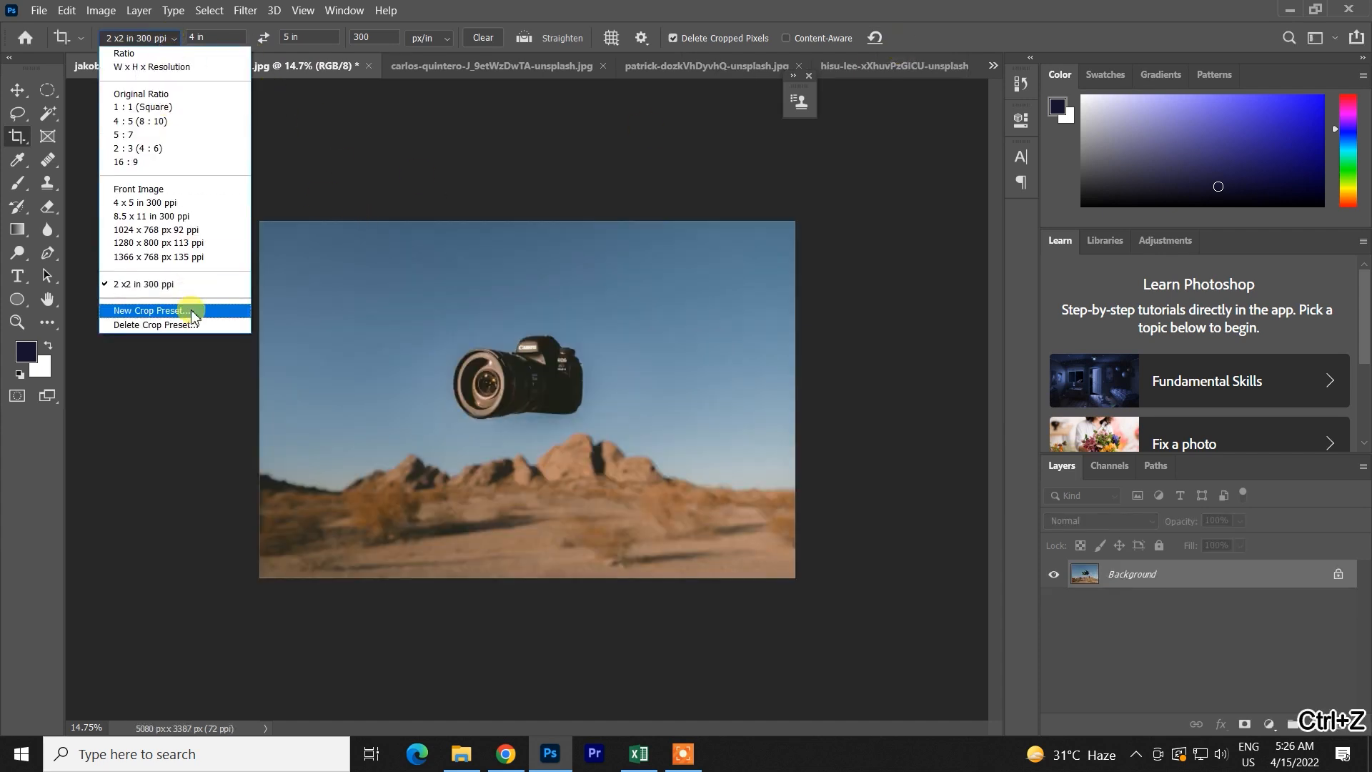
left_click(206, 282)
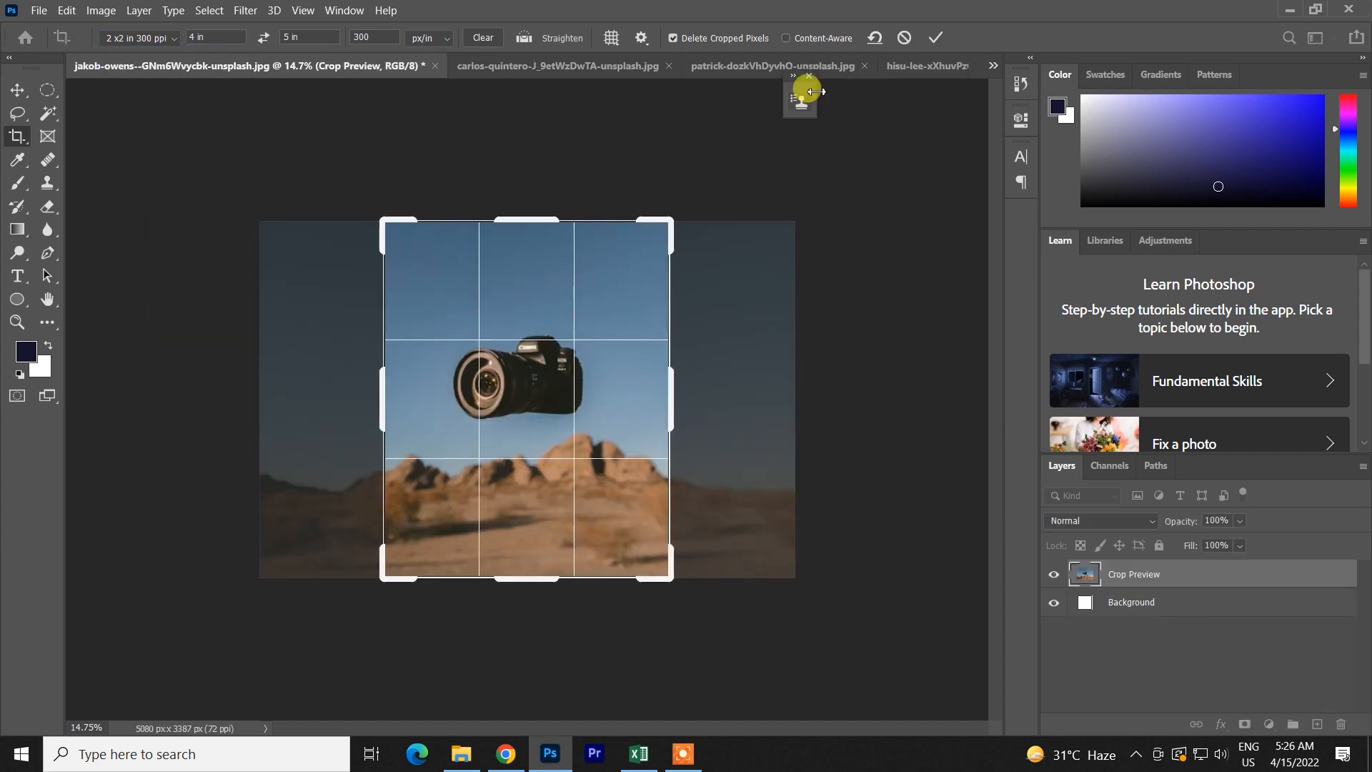
left_click(875, 37)
Try cropping the camera photo in Ratio mode with width 2 and height 2, and undo the crop
left_click(141, 37)
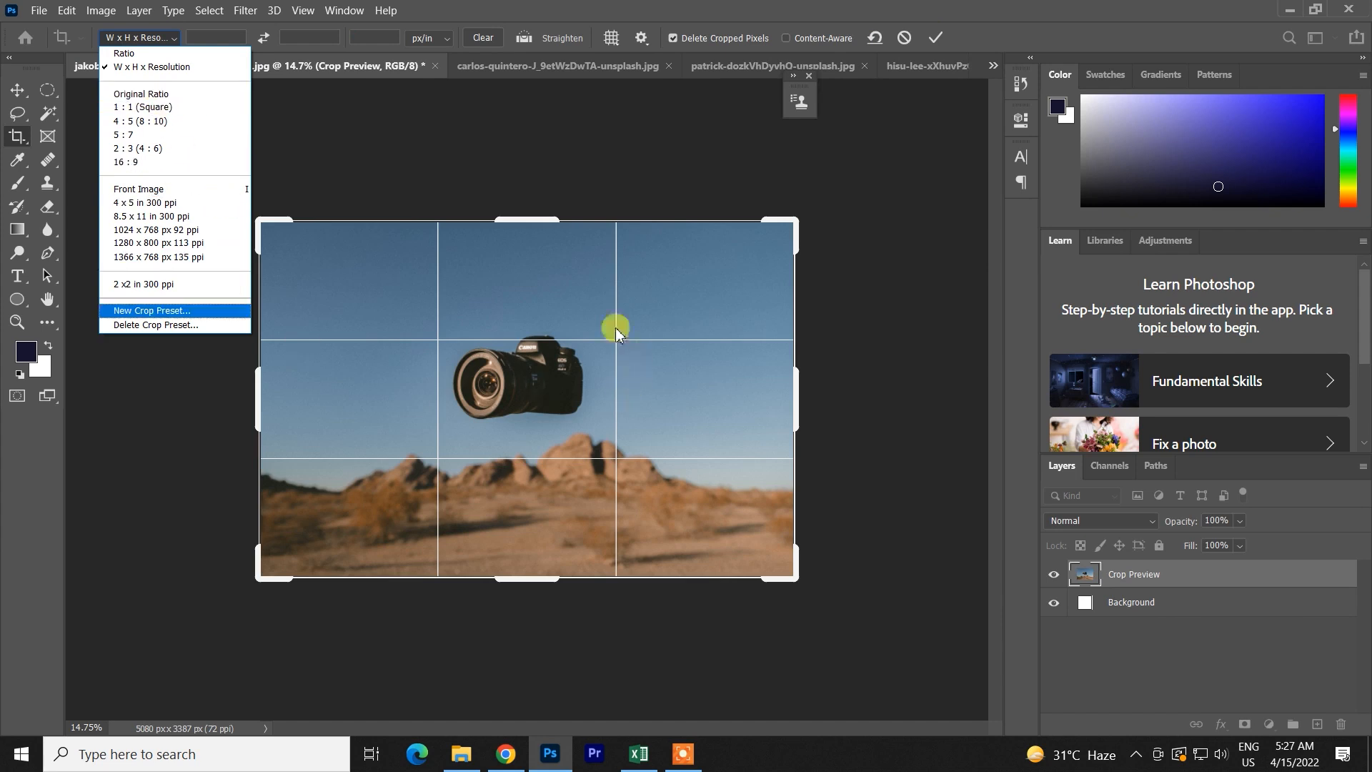
left_click(151, 54)
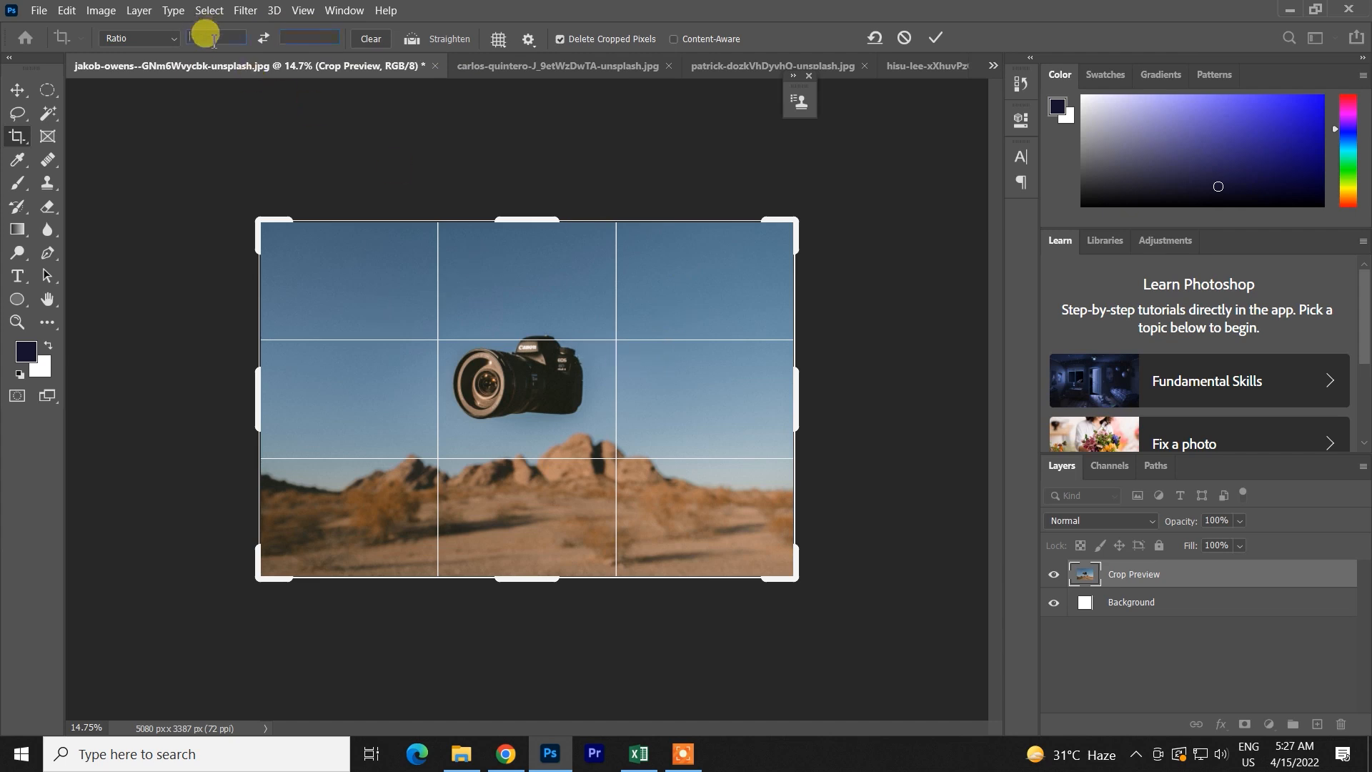
left_click(295, 37)
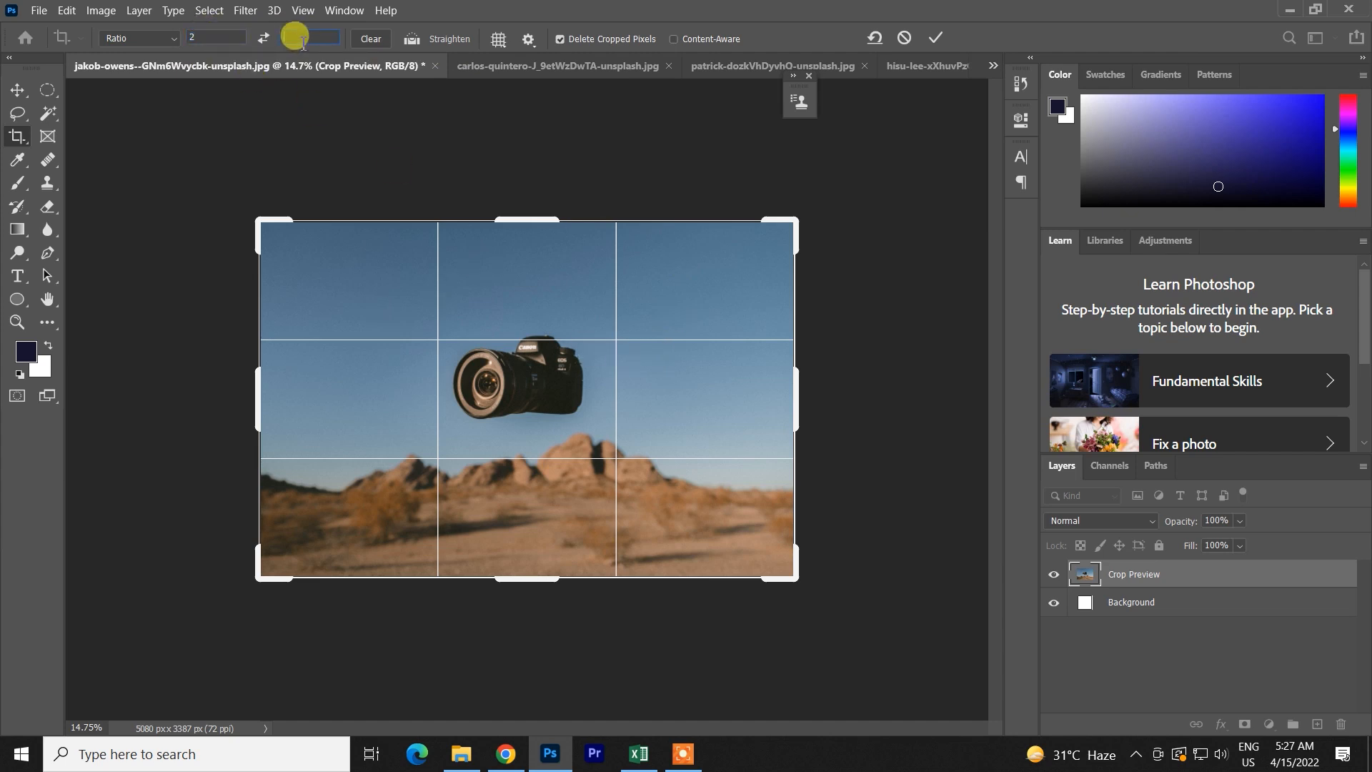
type("2")
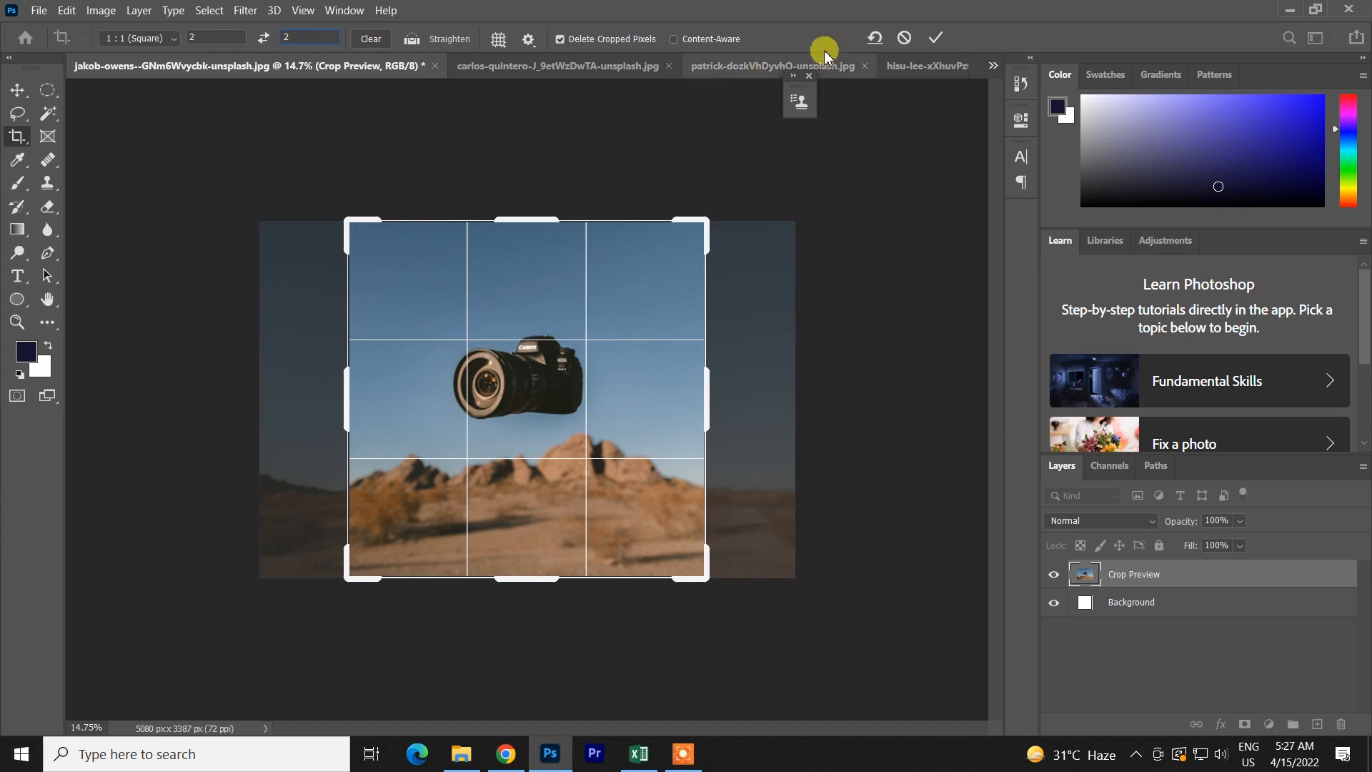
left_click(942, 35)
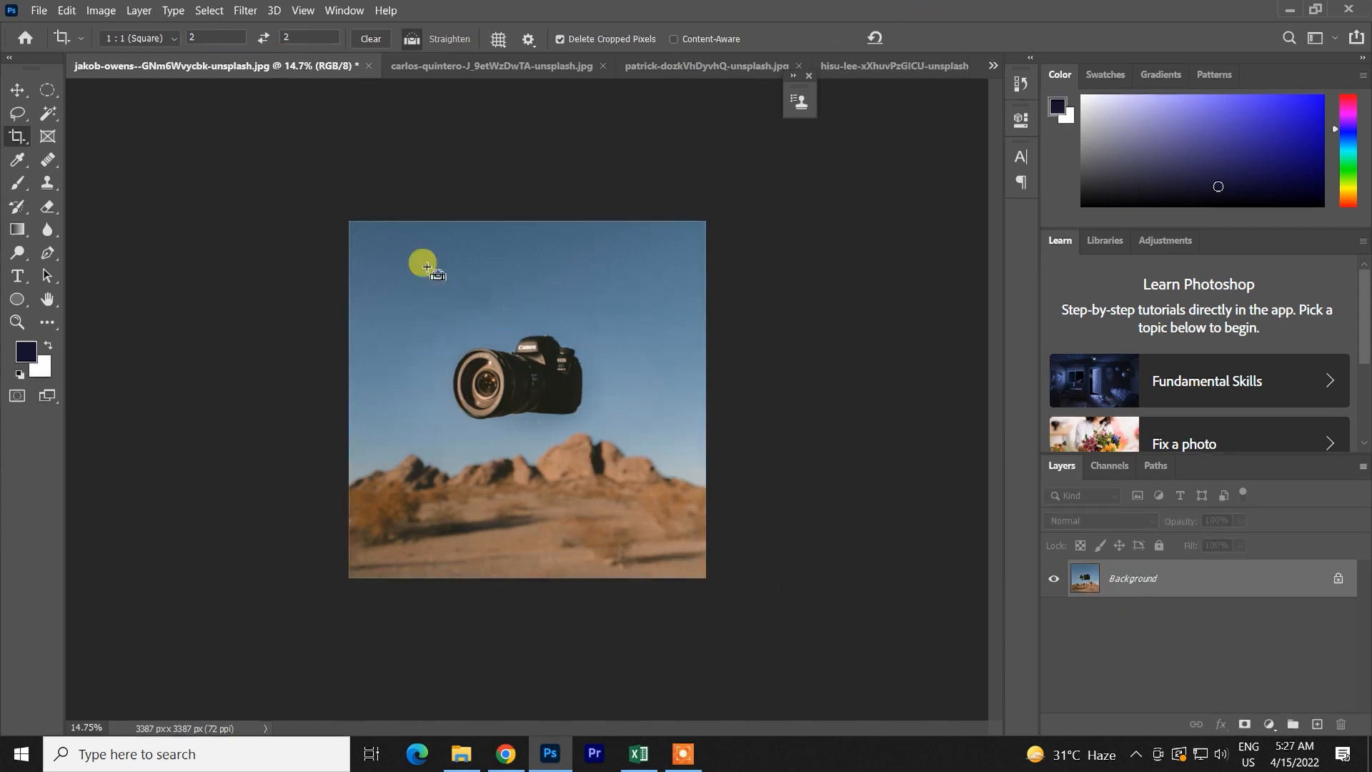
key("ctrl+z")
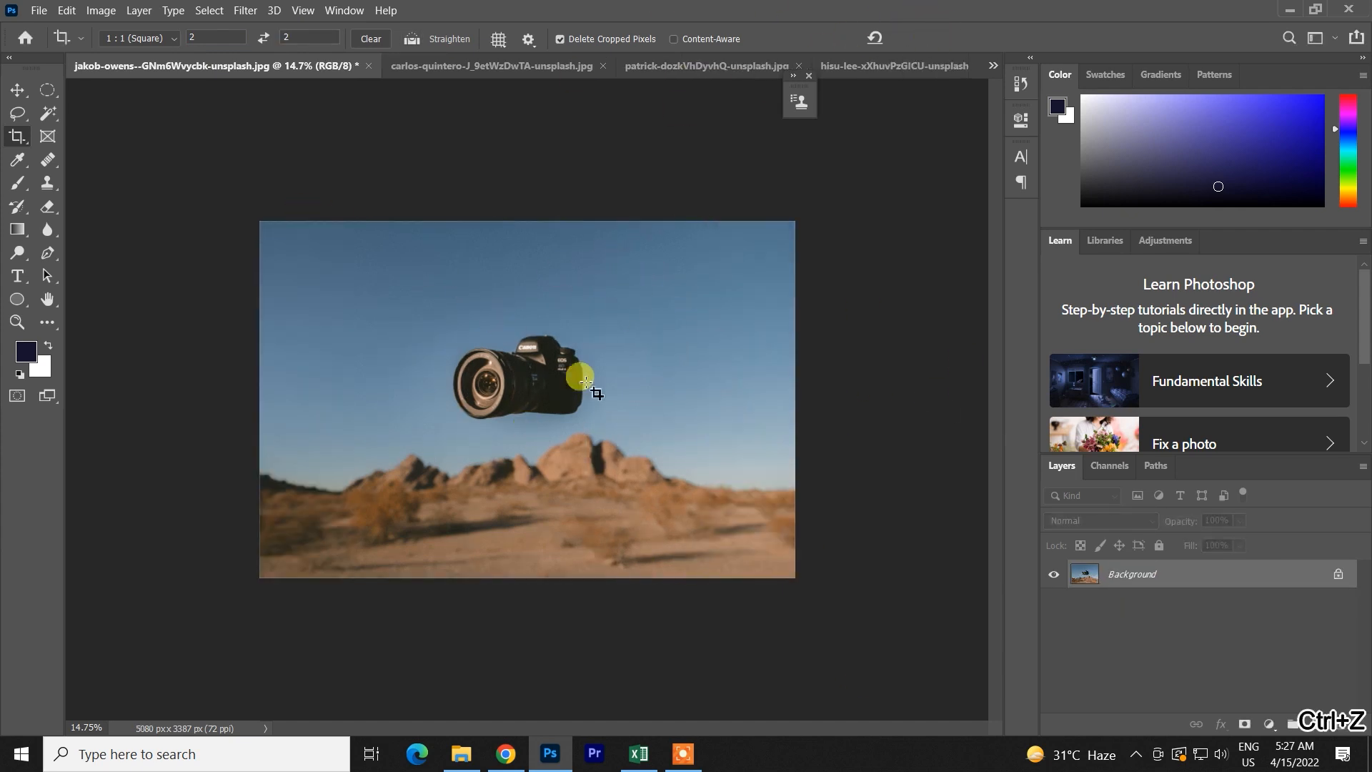
Choose Ratio mode again, apply the 2 by 2 crop, then undo it and switch to the Move tool
left_click(152, 38)
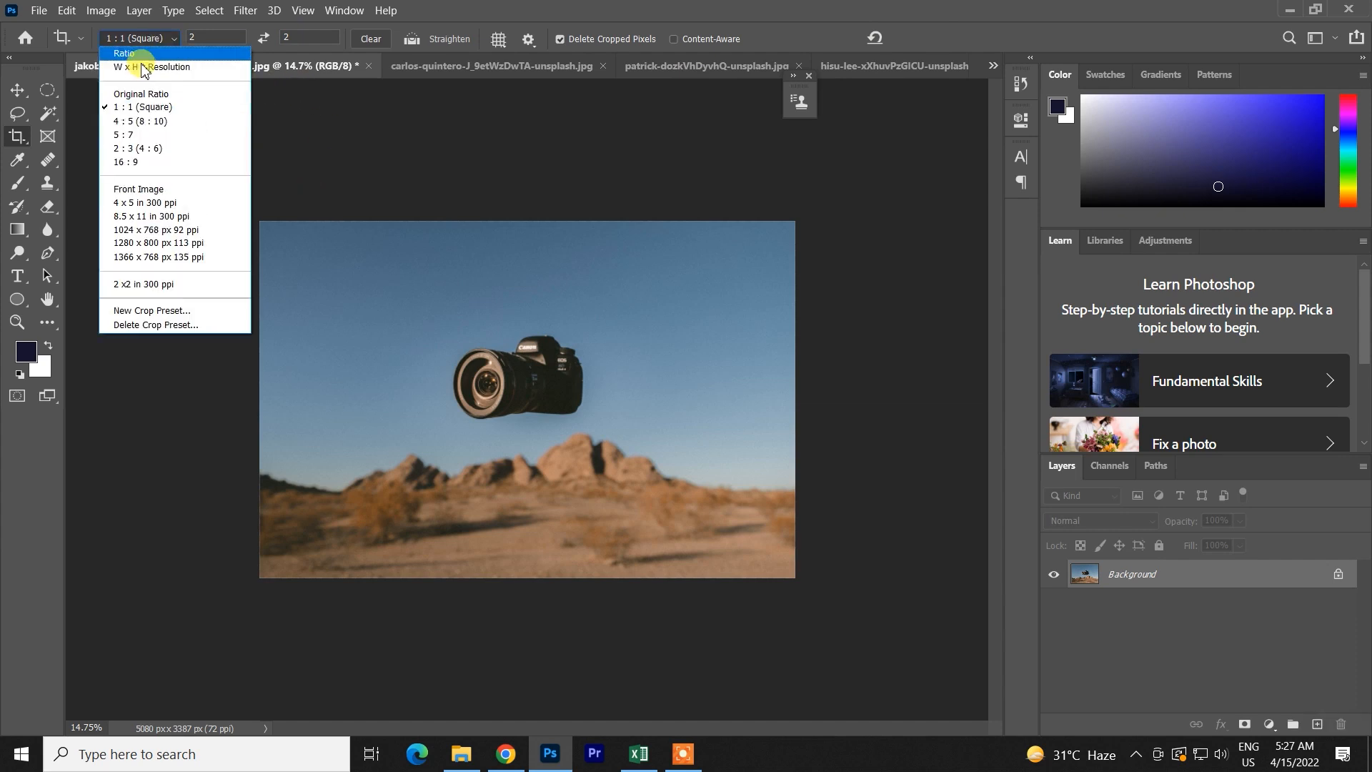
left_click(125, 52)
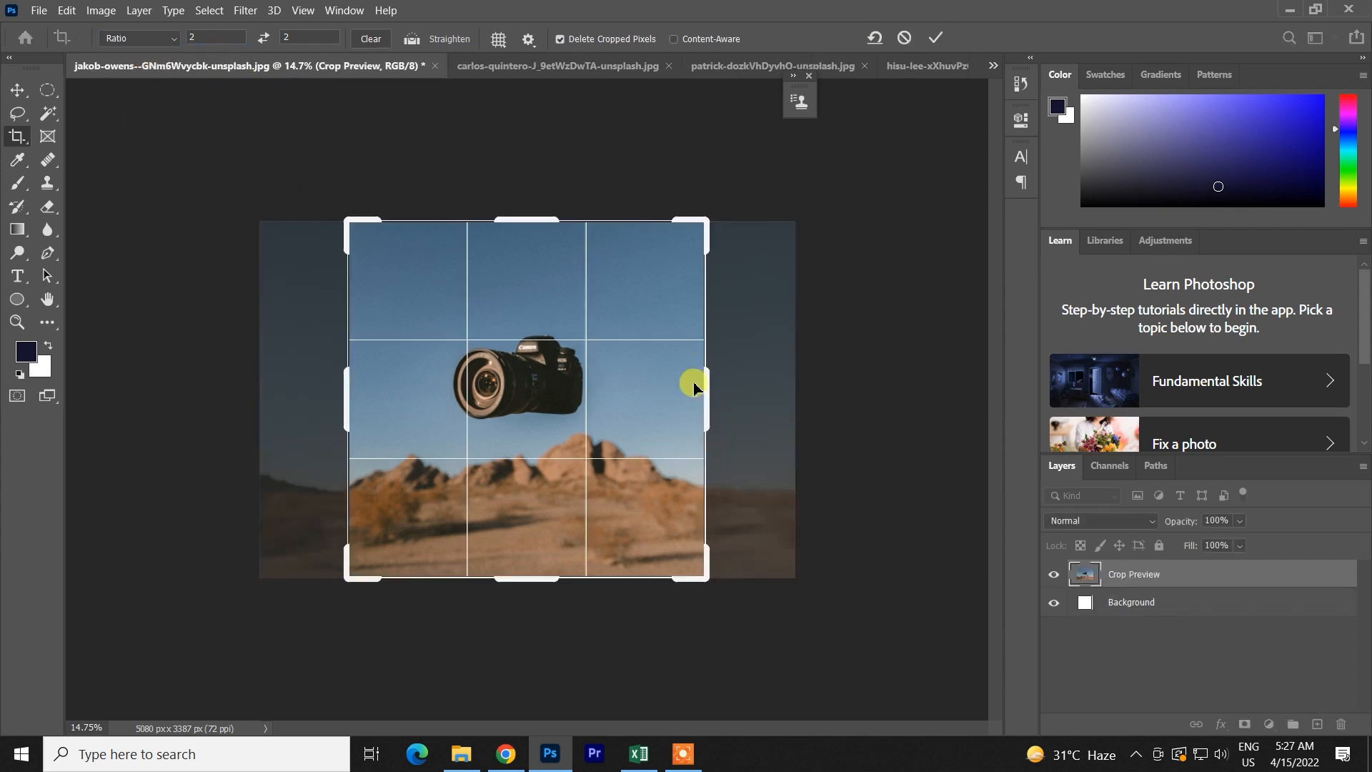
left_click(936, 38)
left_click_drag(206, 40, 163, 45)
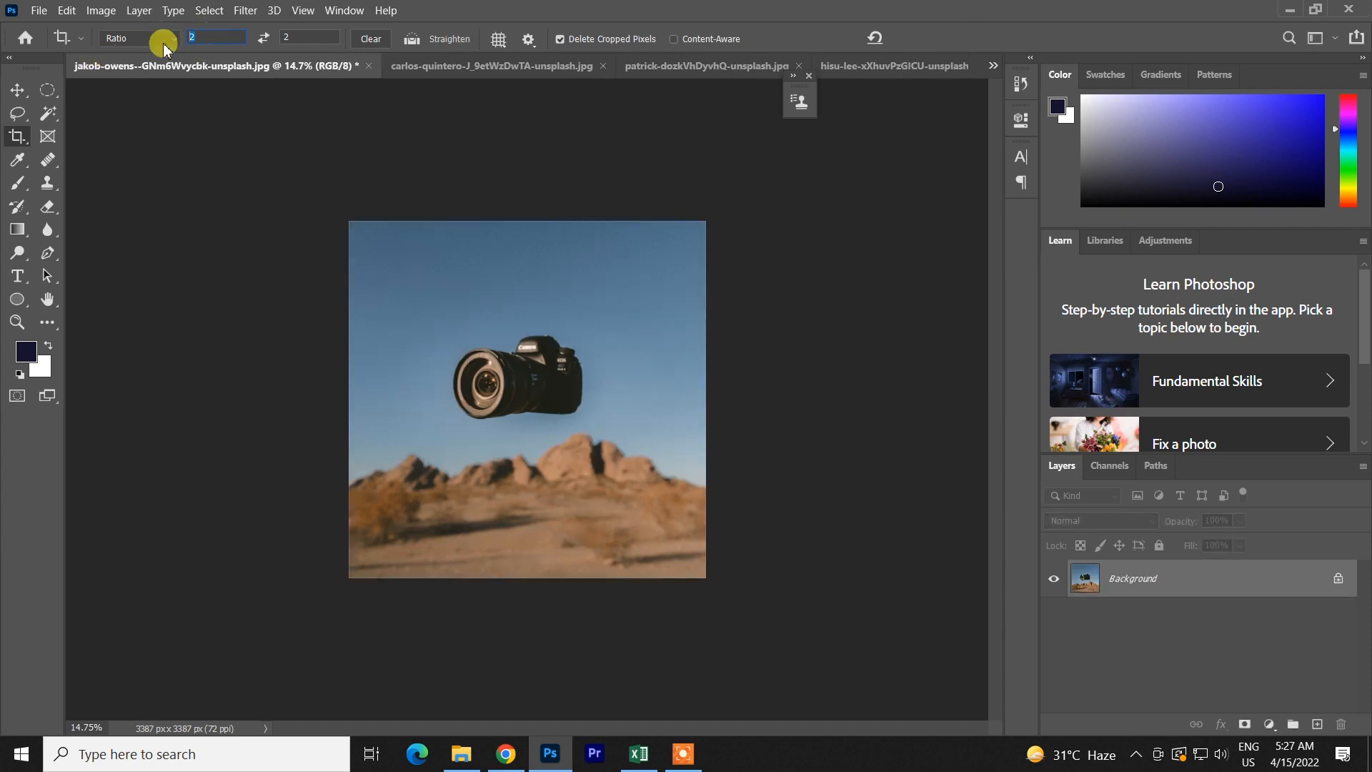
key("v")
key("ctrl+z")
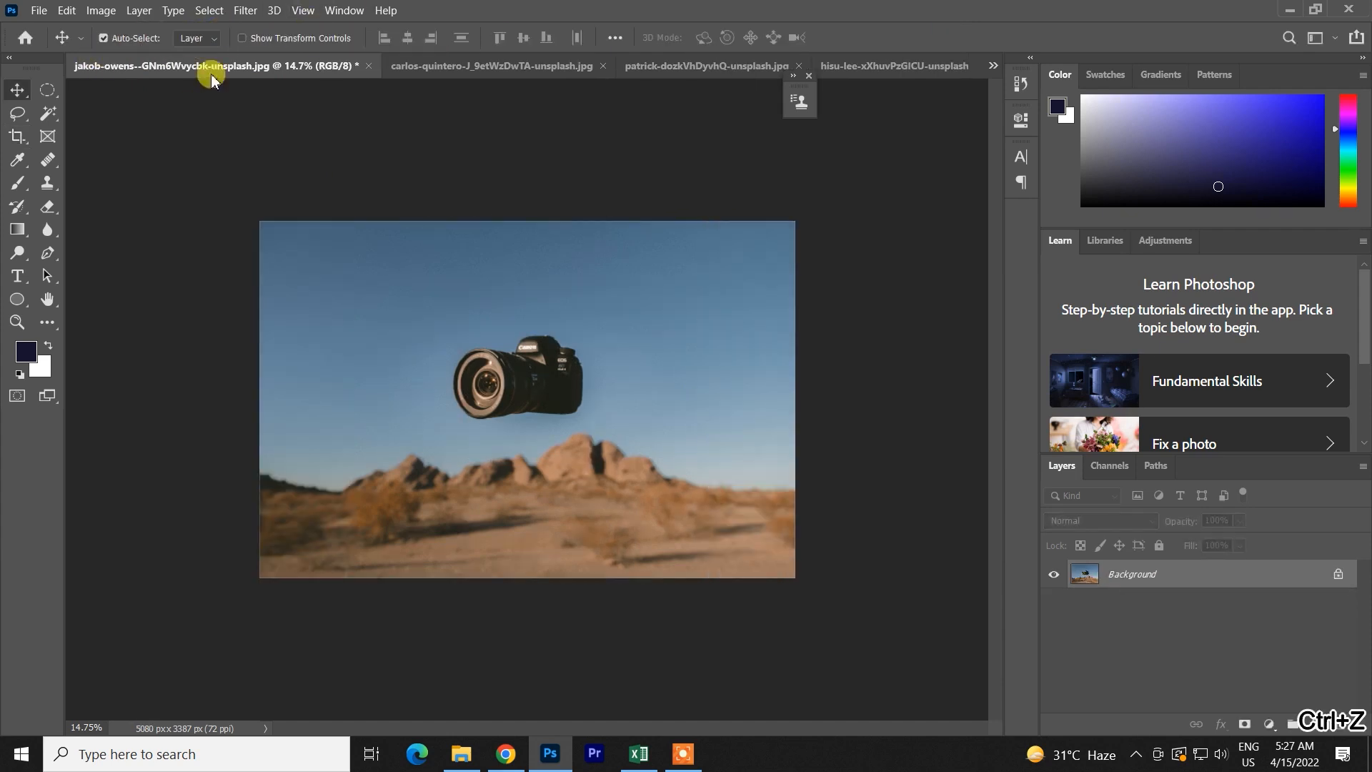
Reactivate the Crop tool in W x H x Resolution mode, clear the size and resolution values, and commit the full-size crop box
left_click(16, 136)
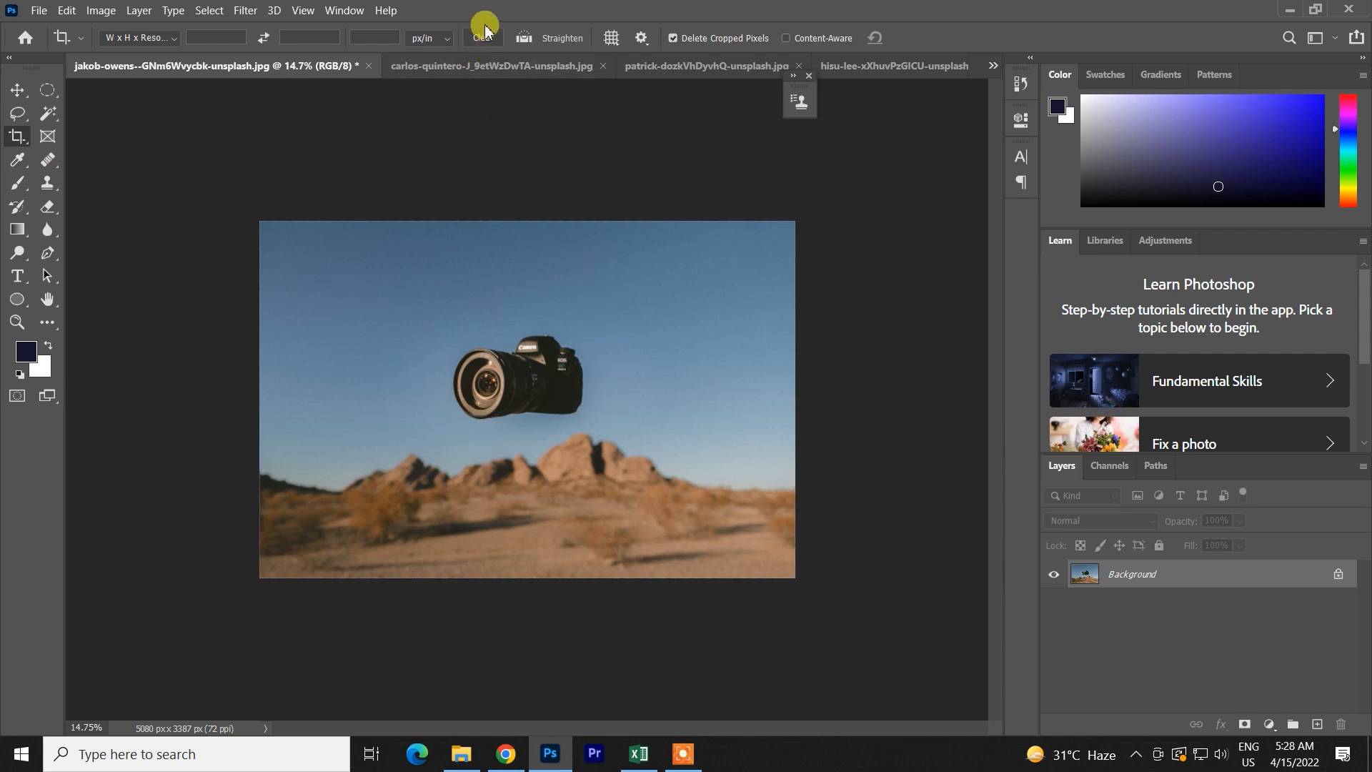
left_click(230, 32)
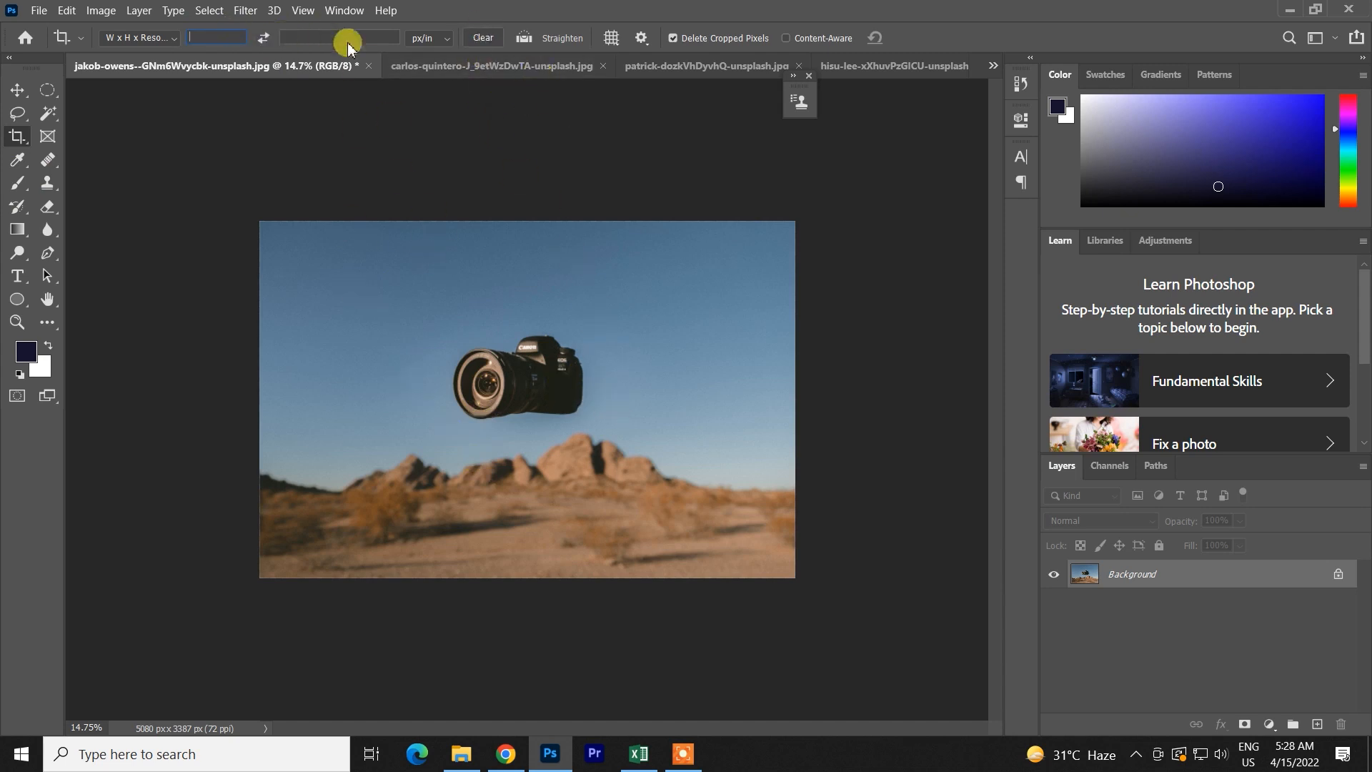
left_click(387, 33)
left_click(483, 39)
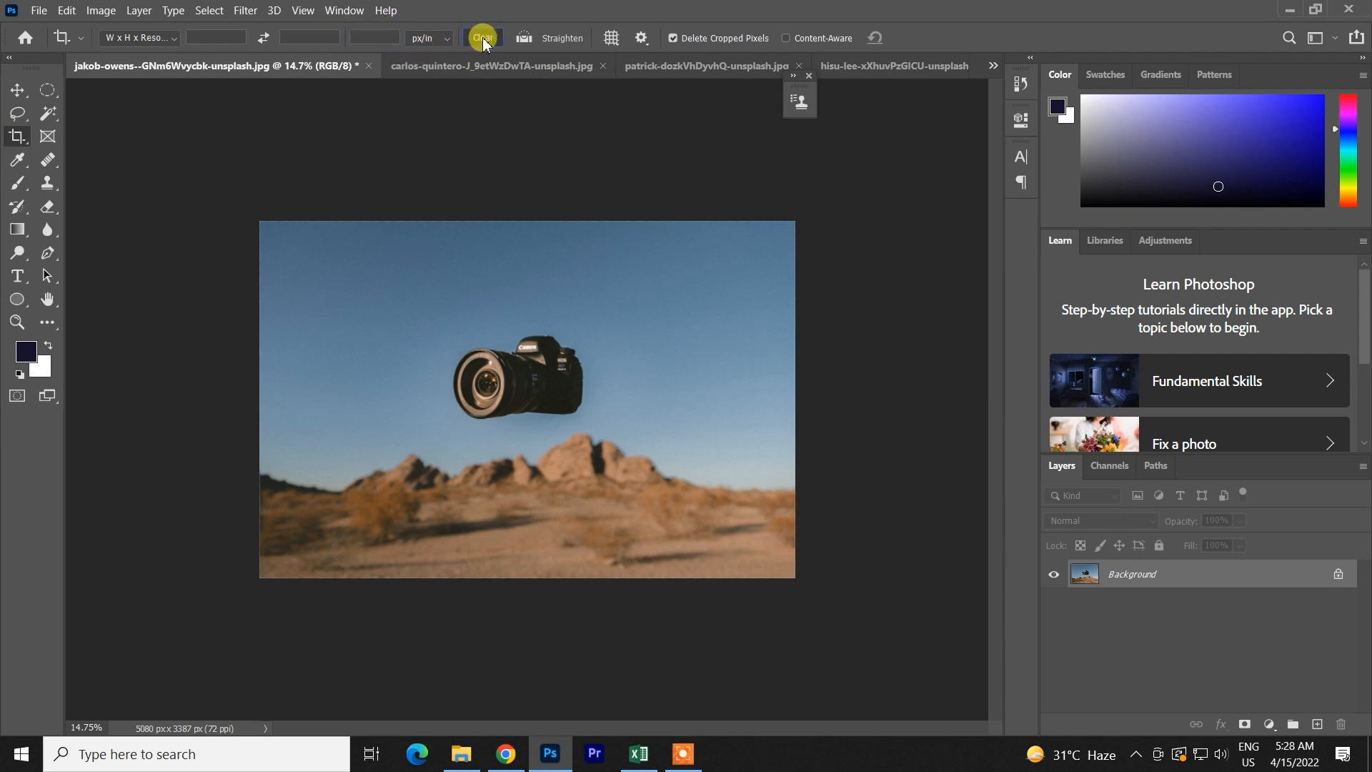
left_click(556, 345)
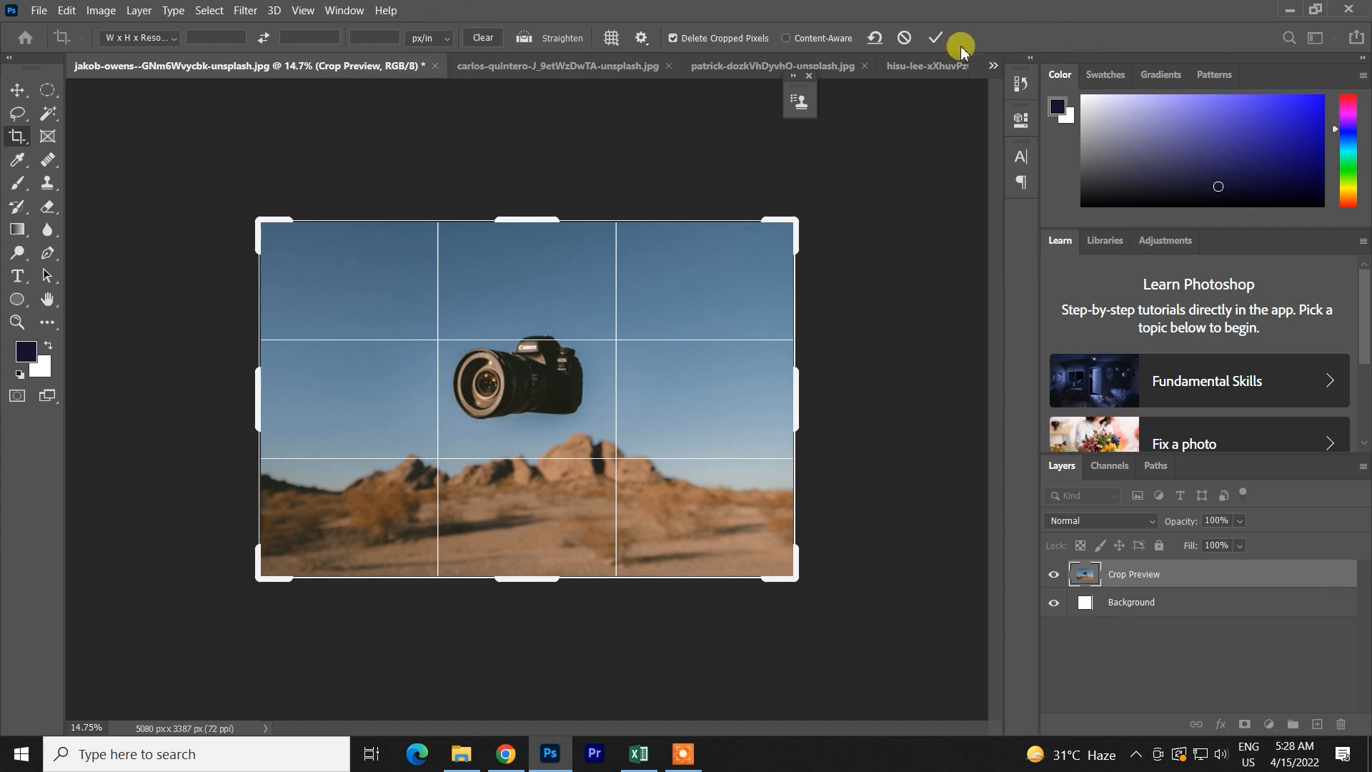
left_click(935, 38)
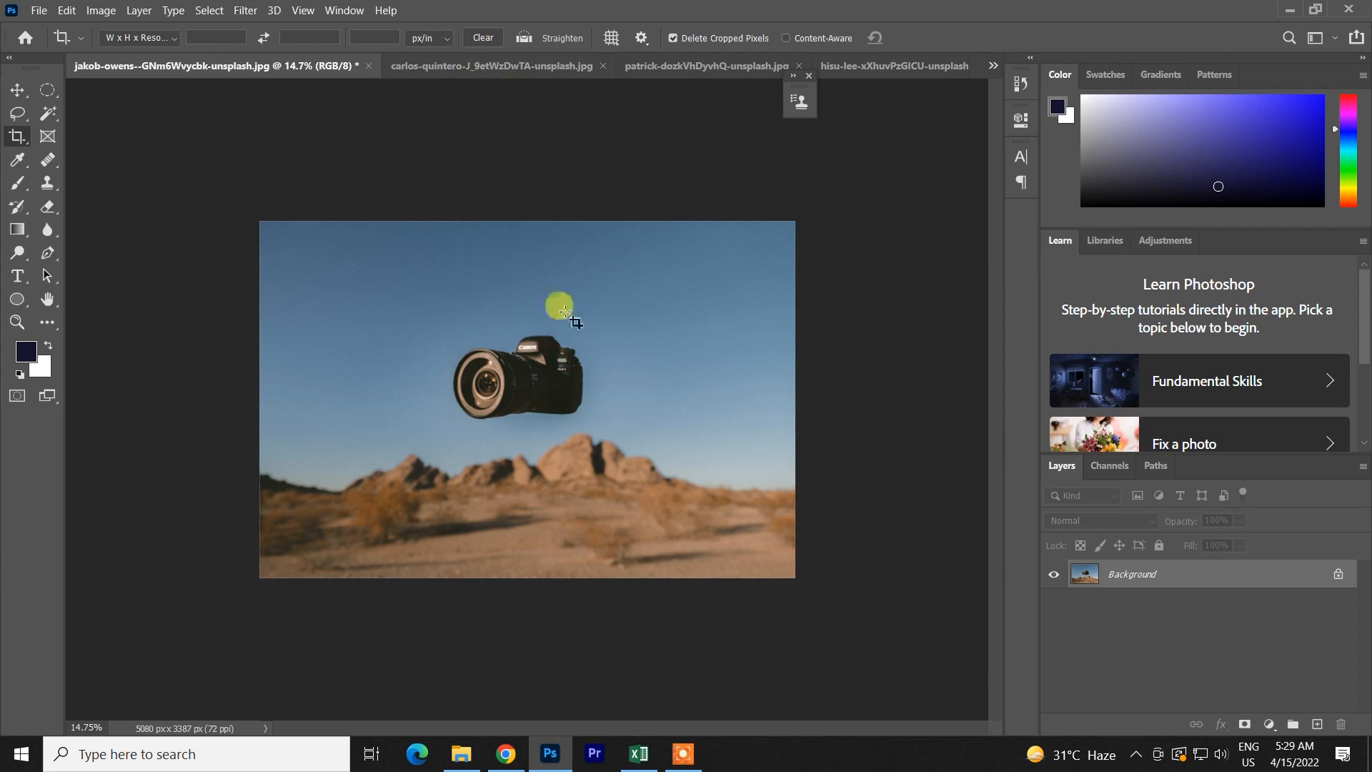
Try narrowing the crop box around the camera from its side edge several times, undoing each adjustment
left_click(454, 387)
left_click_drag(797, 413, 720, 404)
key("ctrl+z")
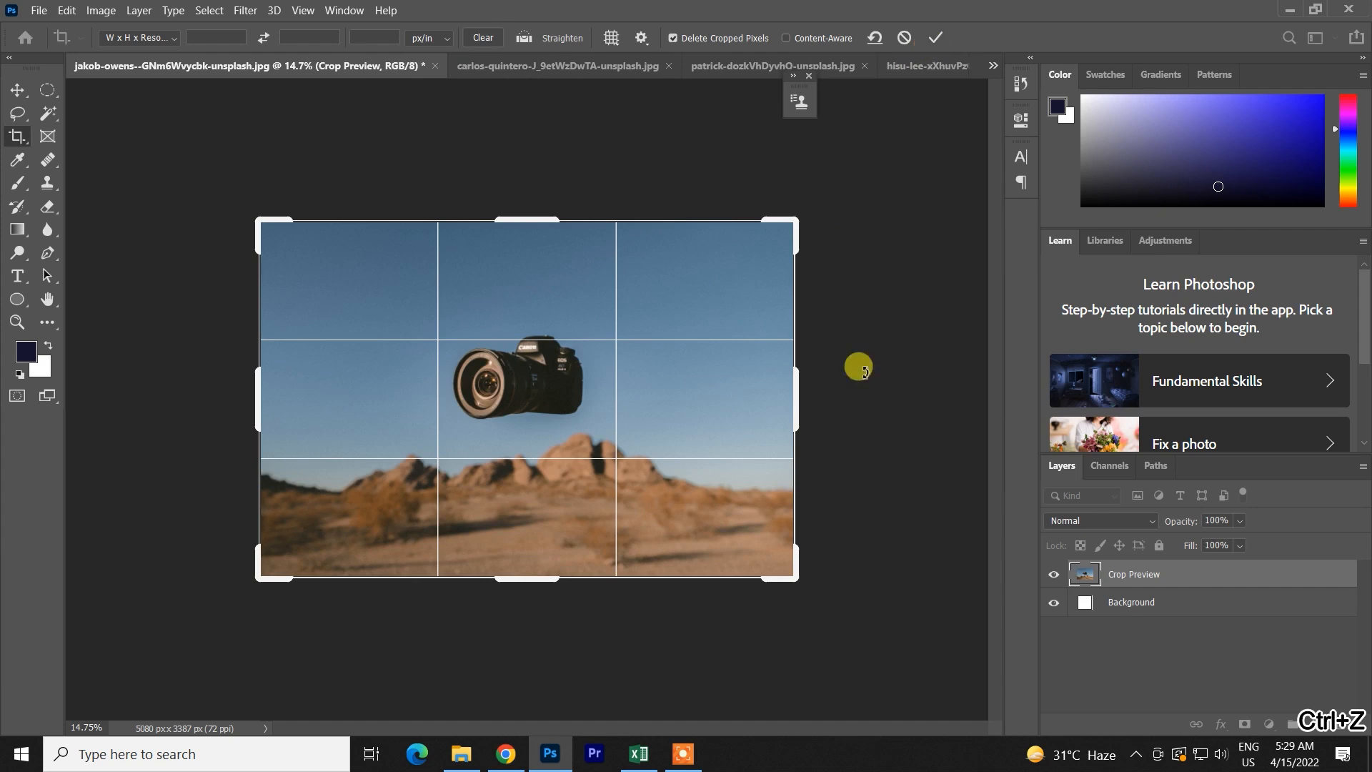
left_click_drag(791, 383, 662, 386)
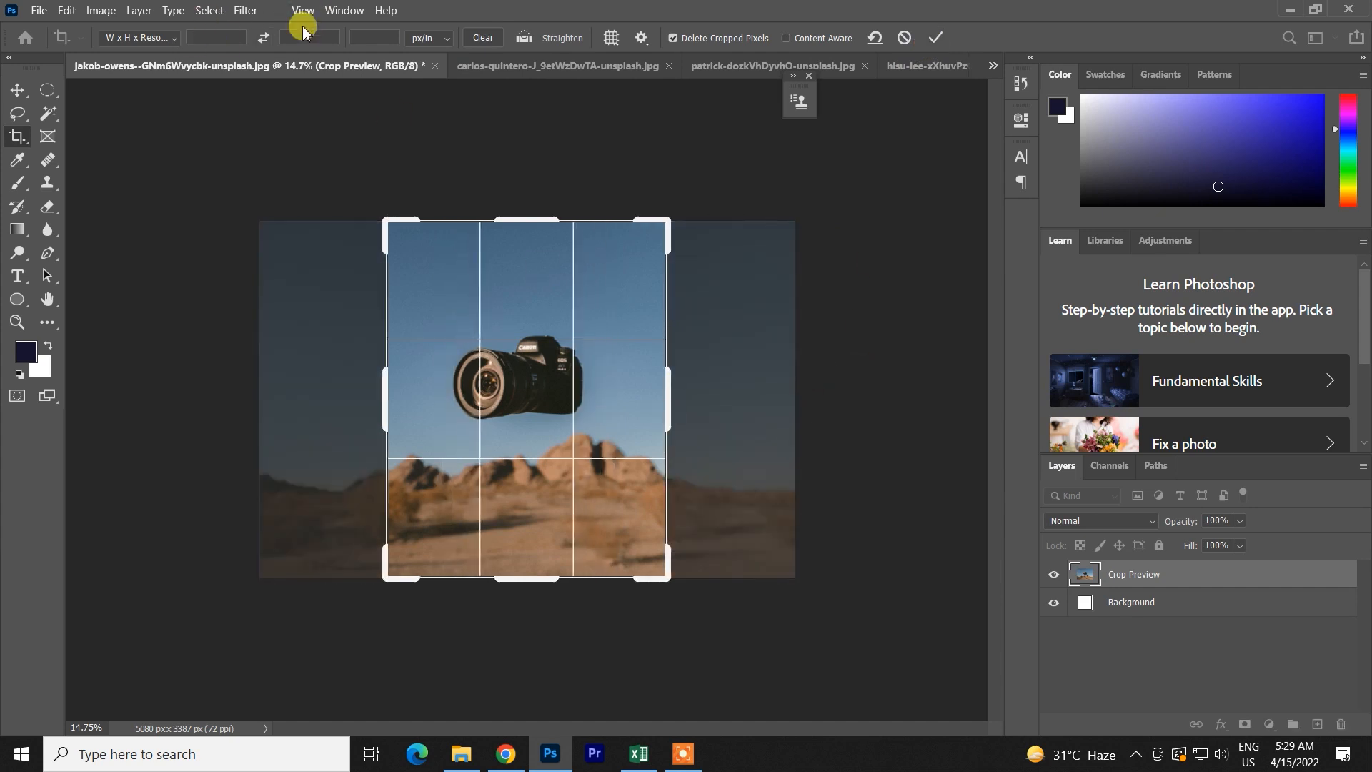
key("ctrl+z")
left_click_drag(790, 389, 714, 389)
key("ctrl+z")
Crop the camera photo freehand at its sides and lower edge to about 3076 x 3062 px, and fit it on screen
left_click_drag(797, 395, 736, 391)
key("ctrl+z")
left_click(903, 38)
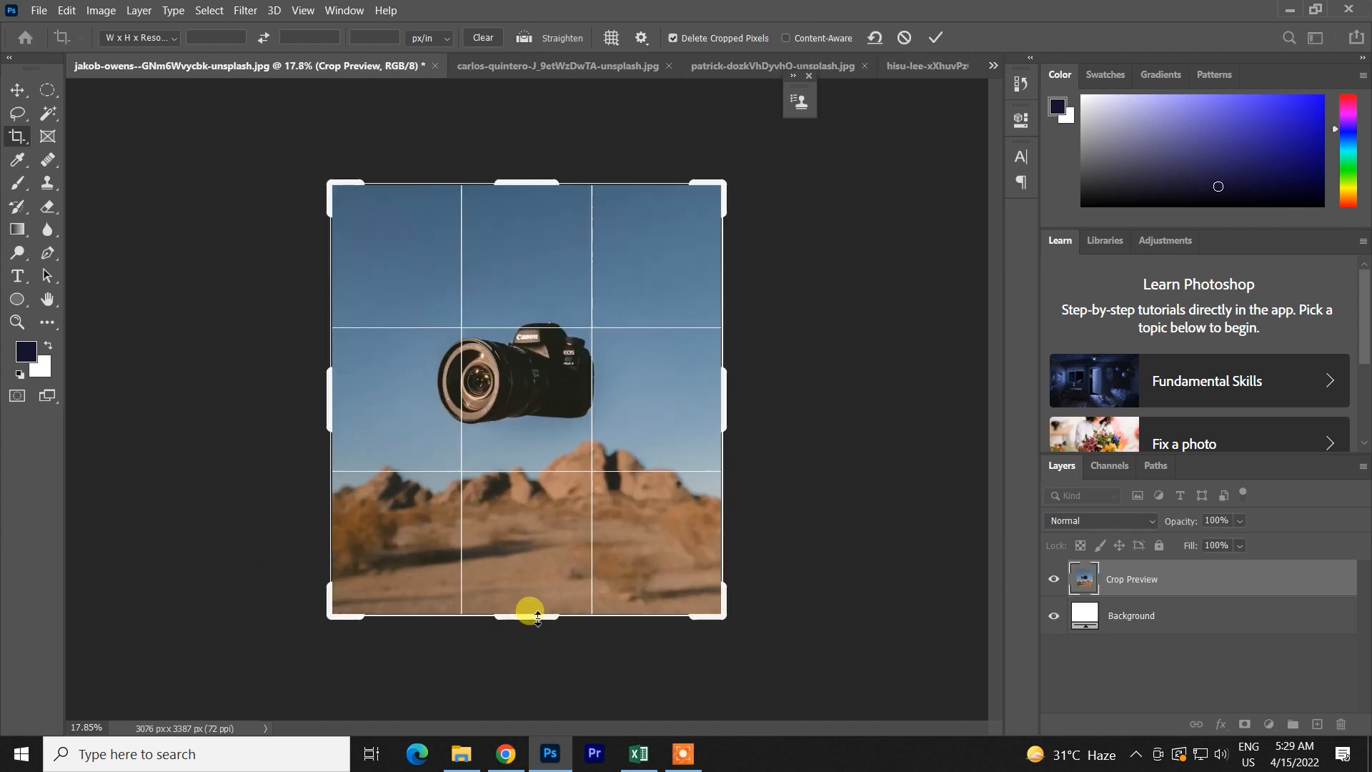
left_click_drag(537, 616, 527, 578)
key("ctrl+z")
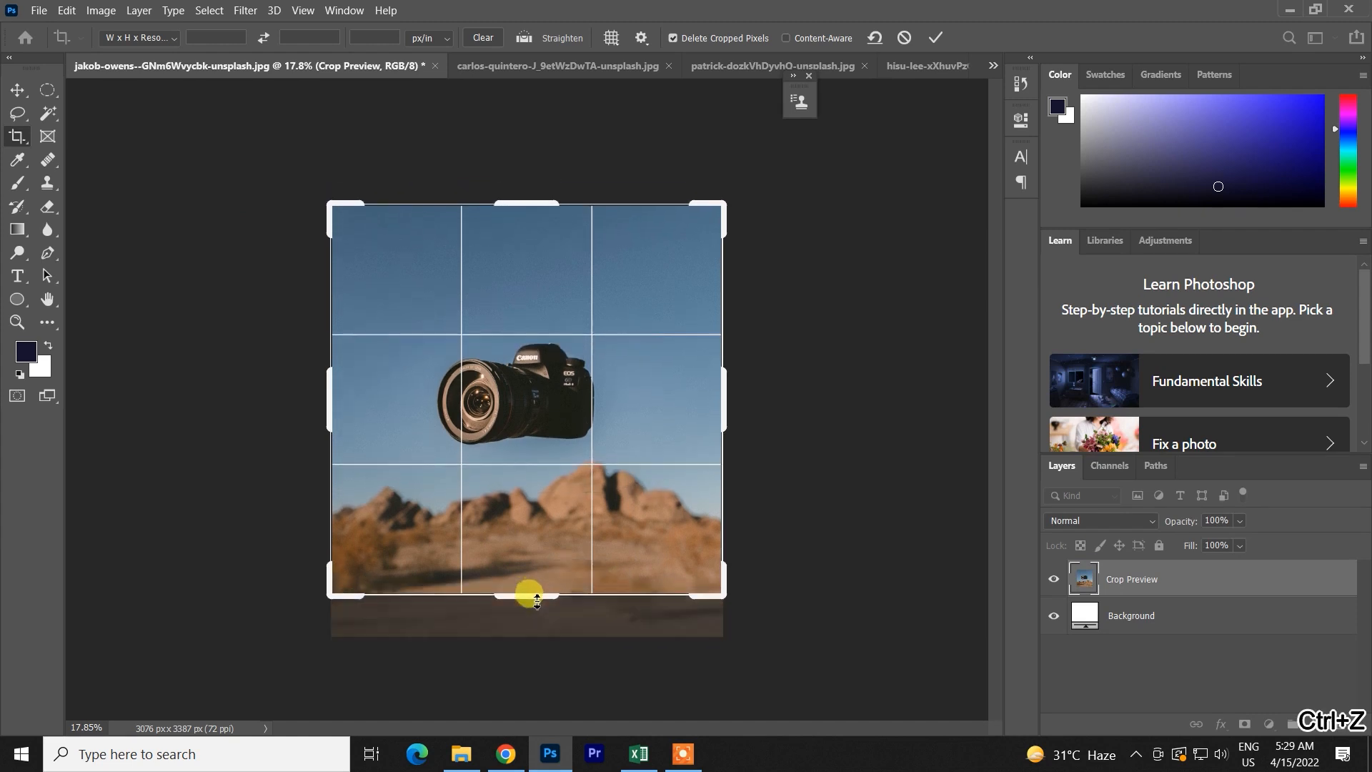
left_click(931, 38)
key("ctrl+0")
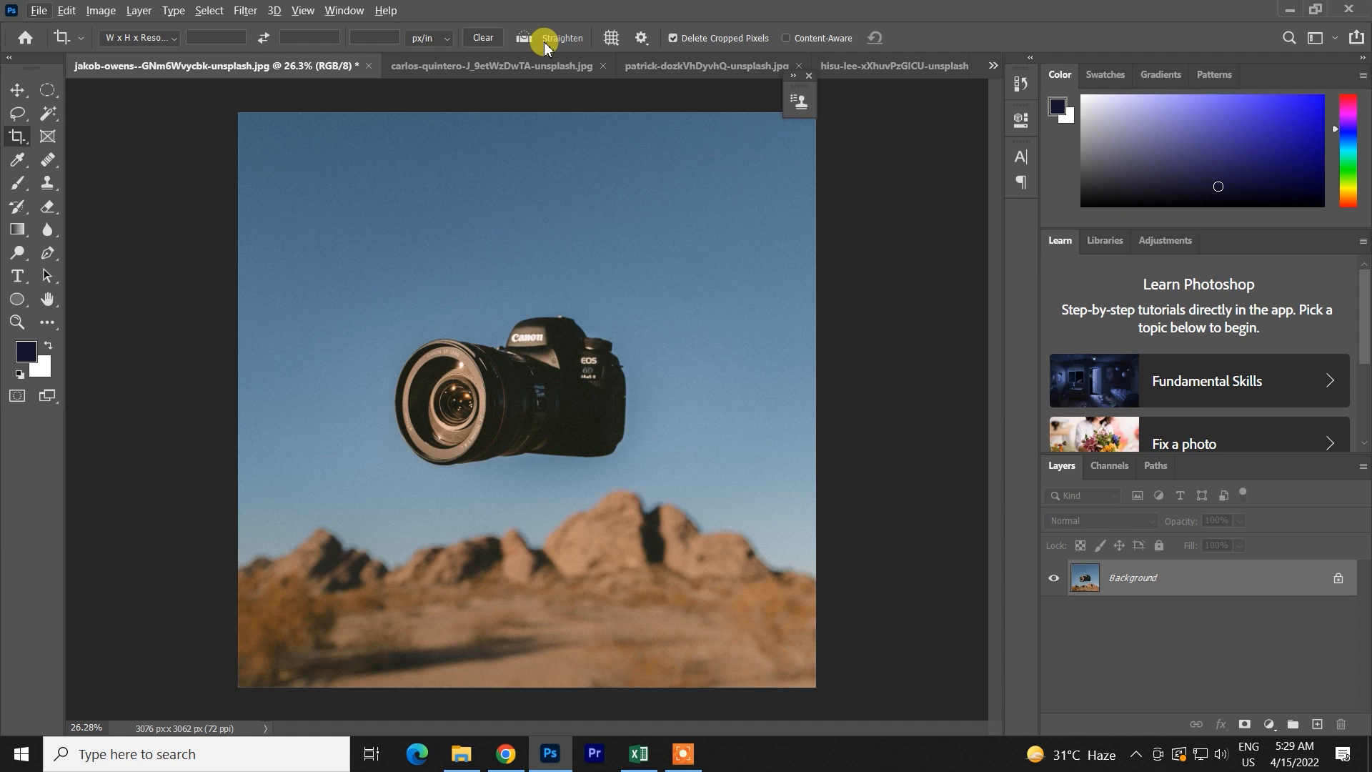
Switch to the sparrow photo, show a full-size crop box with the Crop tool and return to the Move tool
left_click(481, 65)
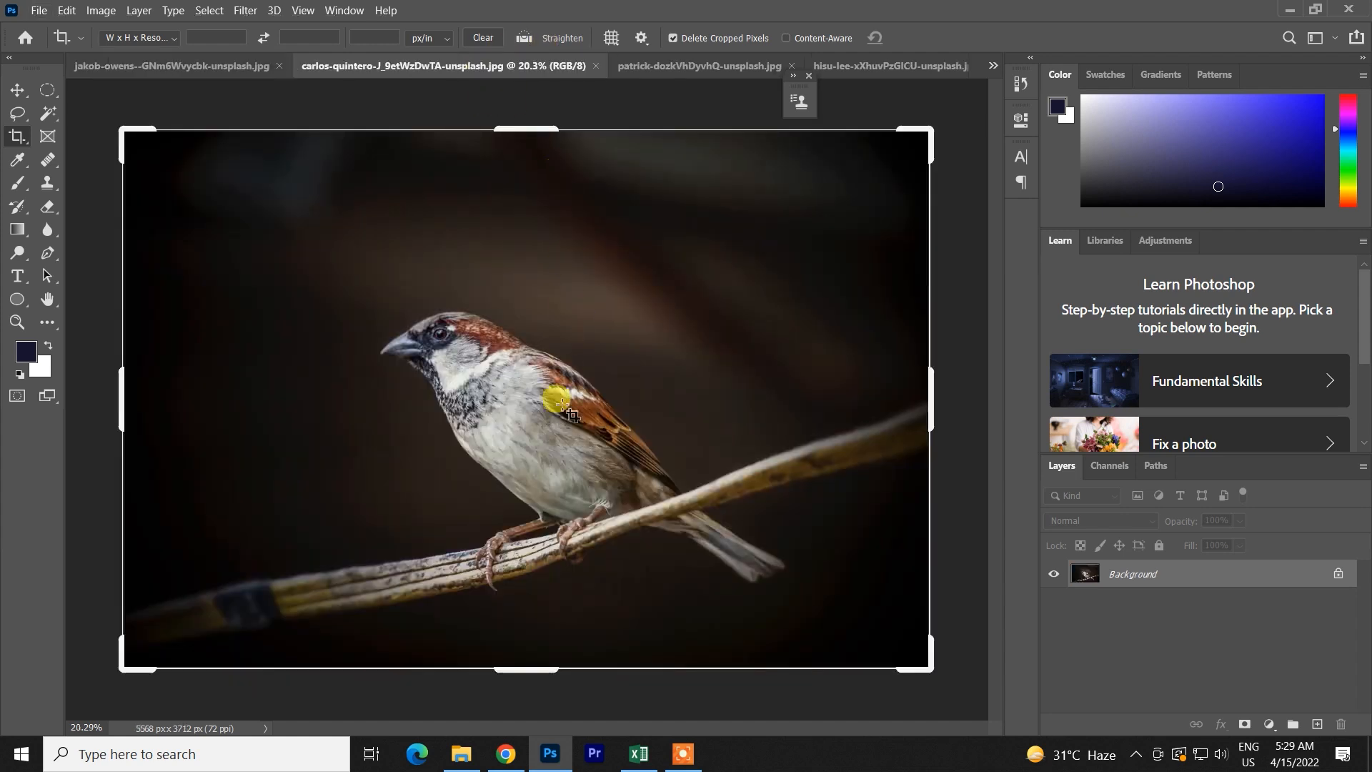
left_click(18, 90)
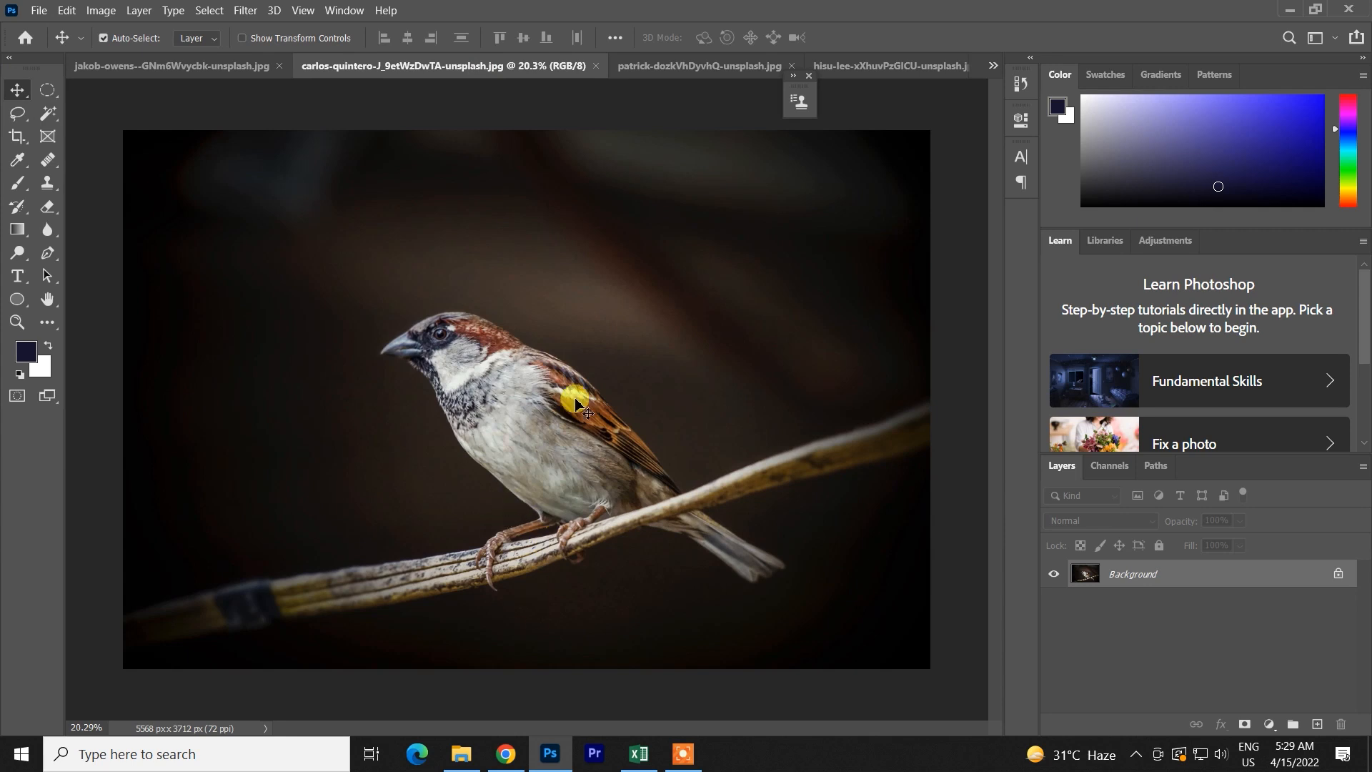
left_click(17, 136)
left_click(560, 472)
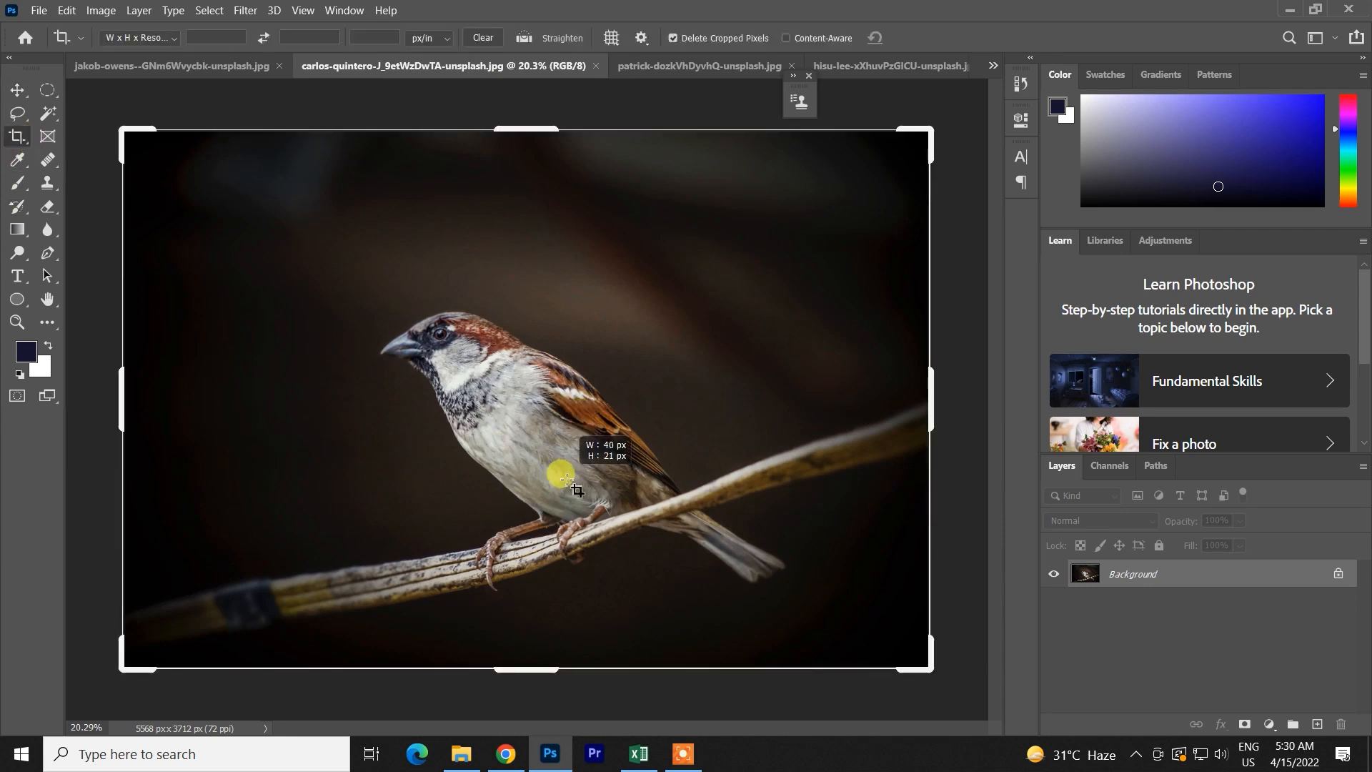
left_click(865, 40)
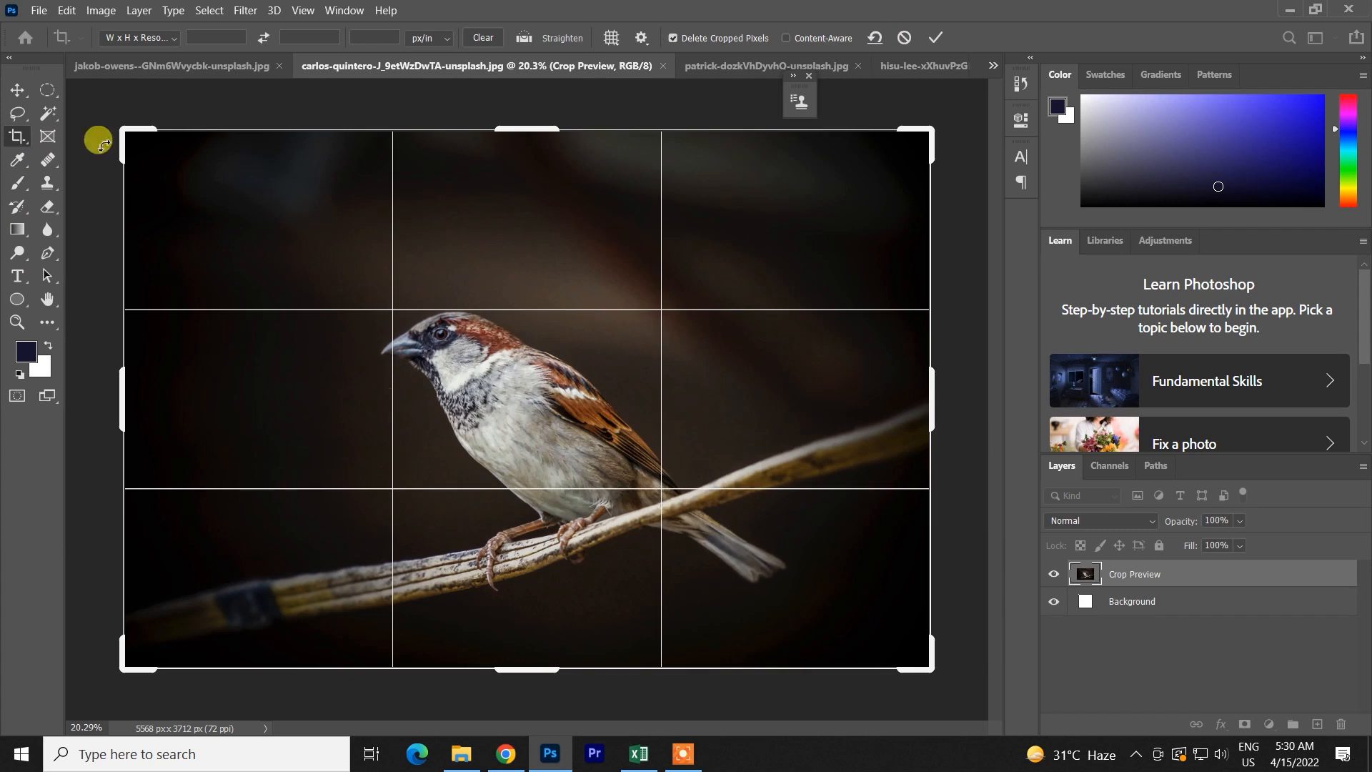
left_click(17, 89)
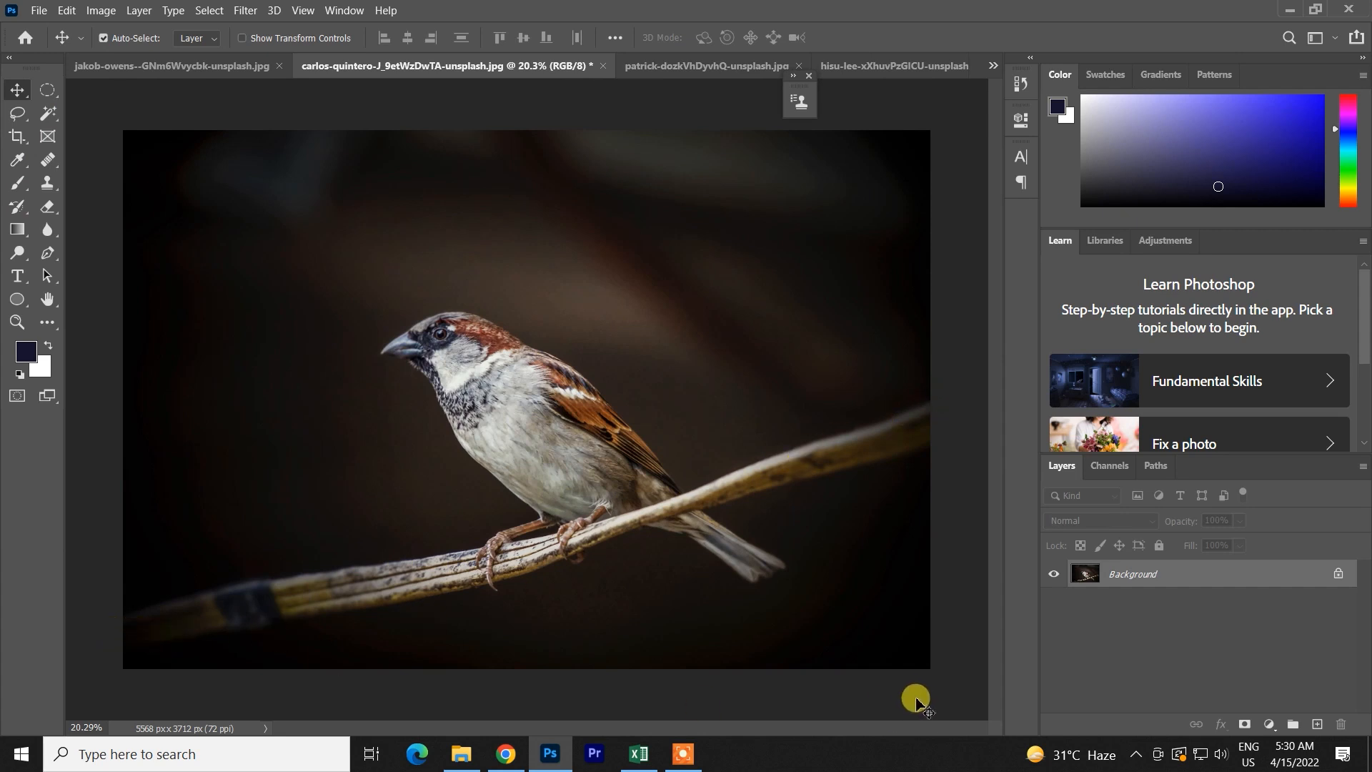
Straighten the sparrow photo along the branch with the Crop tool's Straighten option and apply the resulting crop
left_click(18, 135)
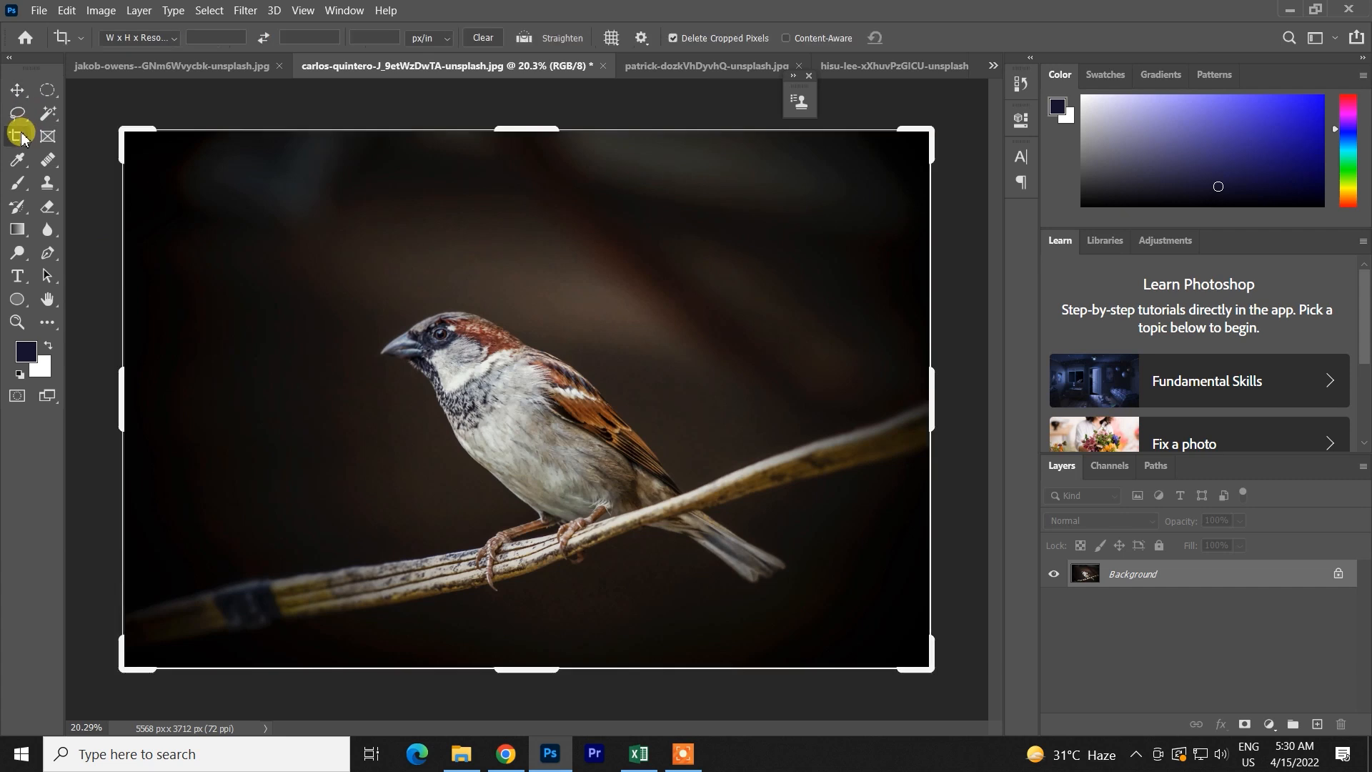
left_click(525, 39)
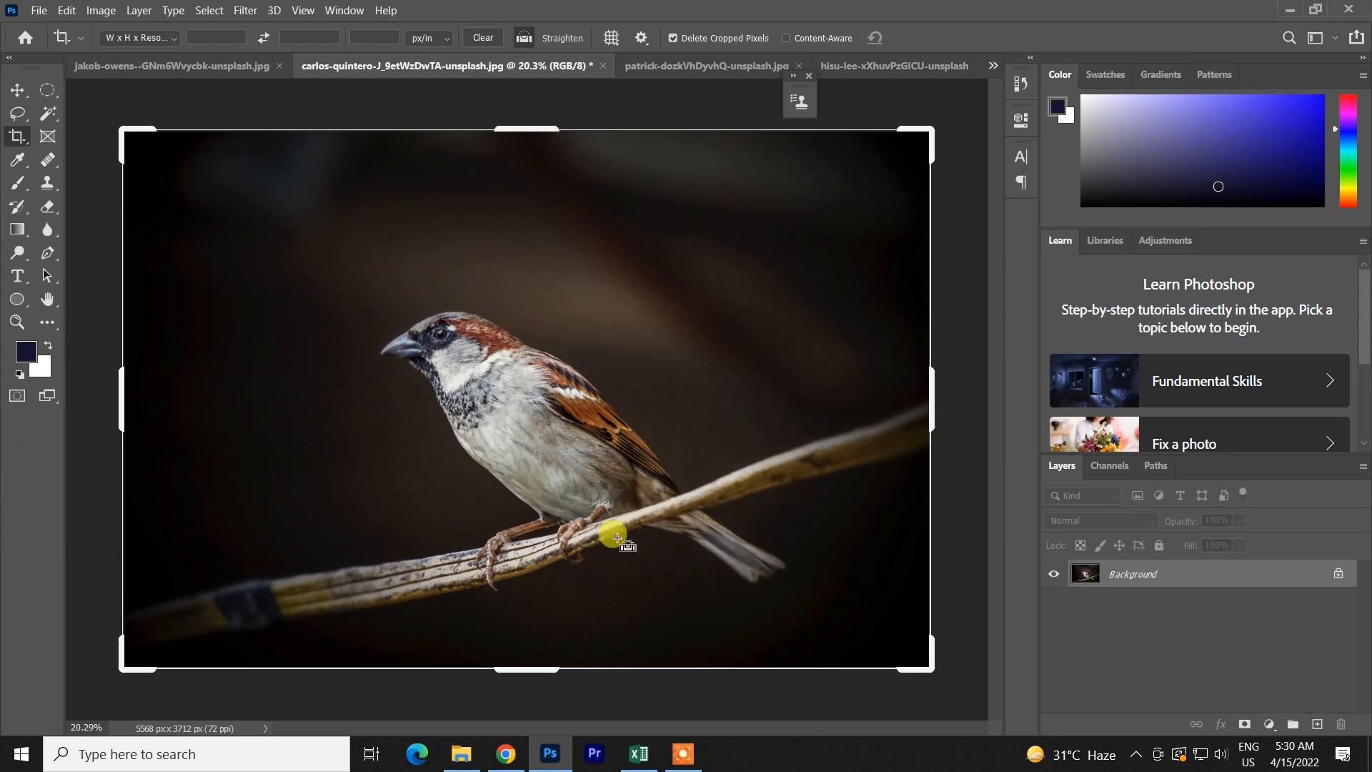
left_click_drag(928, 410, 96, 639)
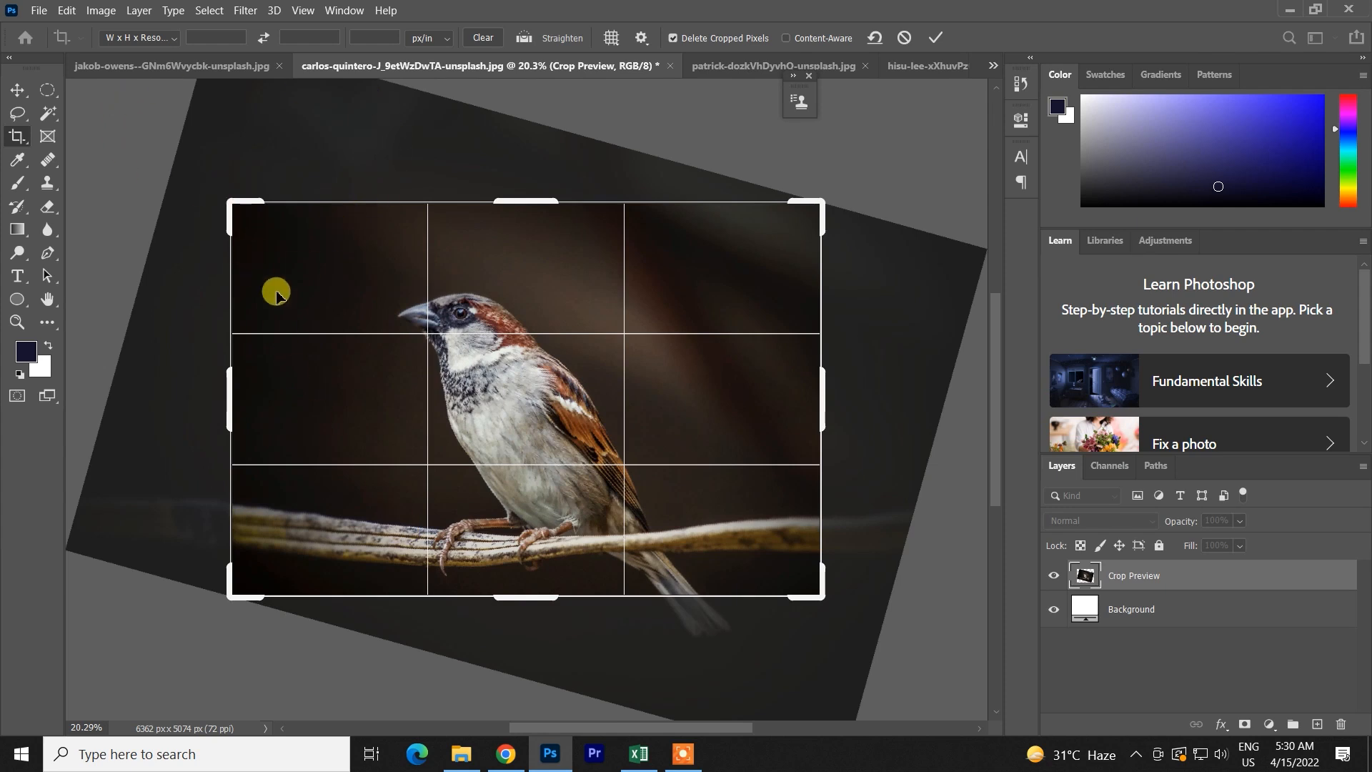
left_click(931, 39)
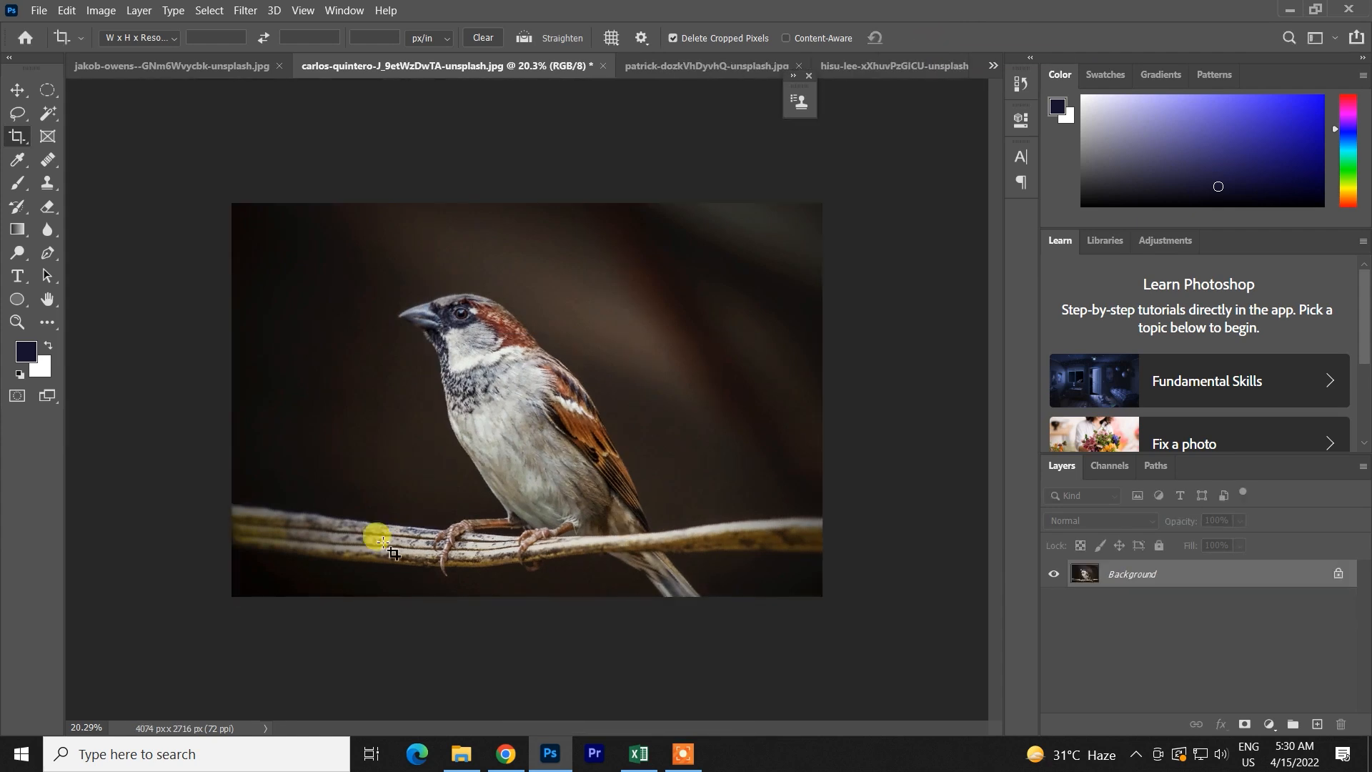
key("ctrl+z")
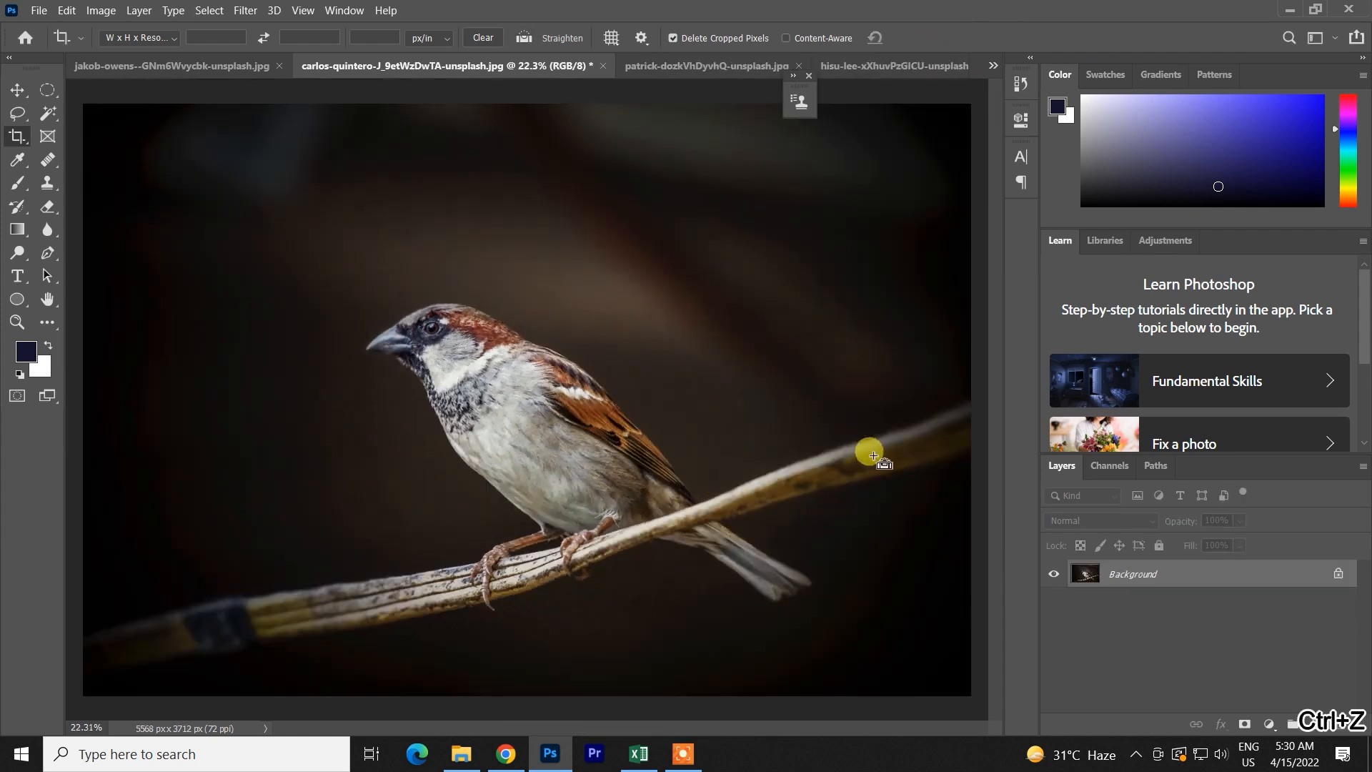
key("ctrl+shift+z")
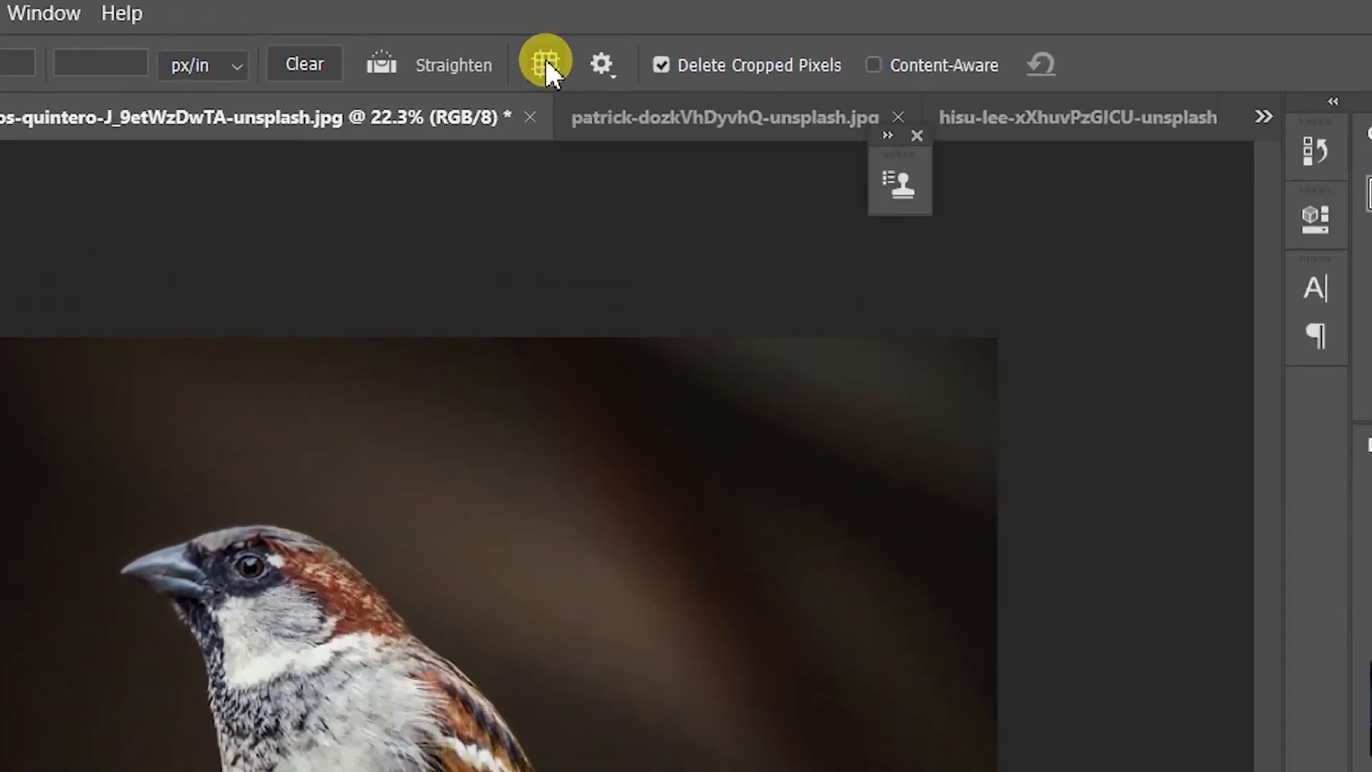
Set the crop overlay to Grid and show it in a full-size crop box on the sparrow photo
left_click(611, 39)
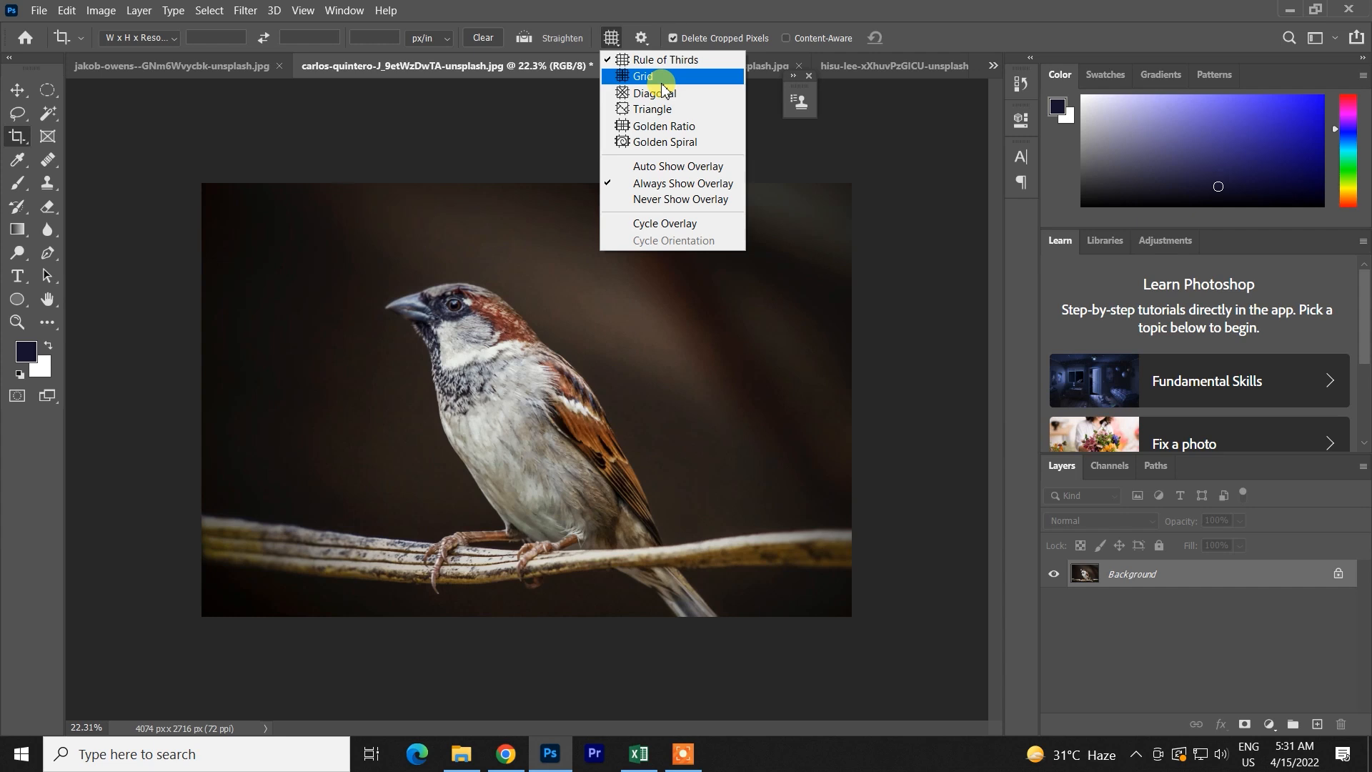
left_click(656, 85)
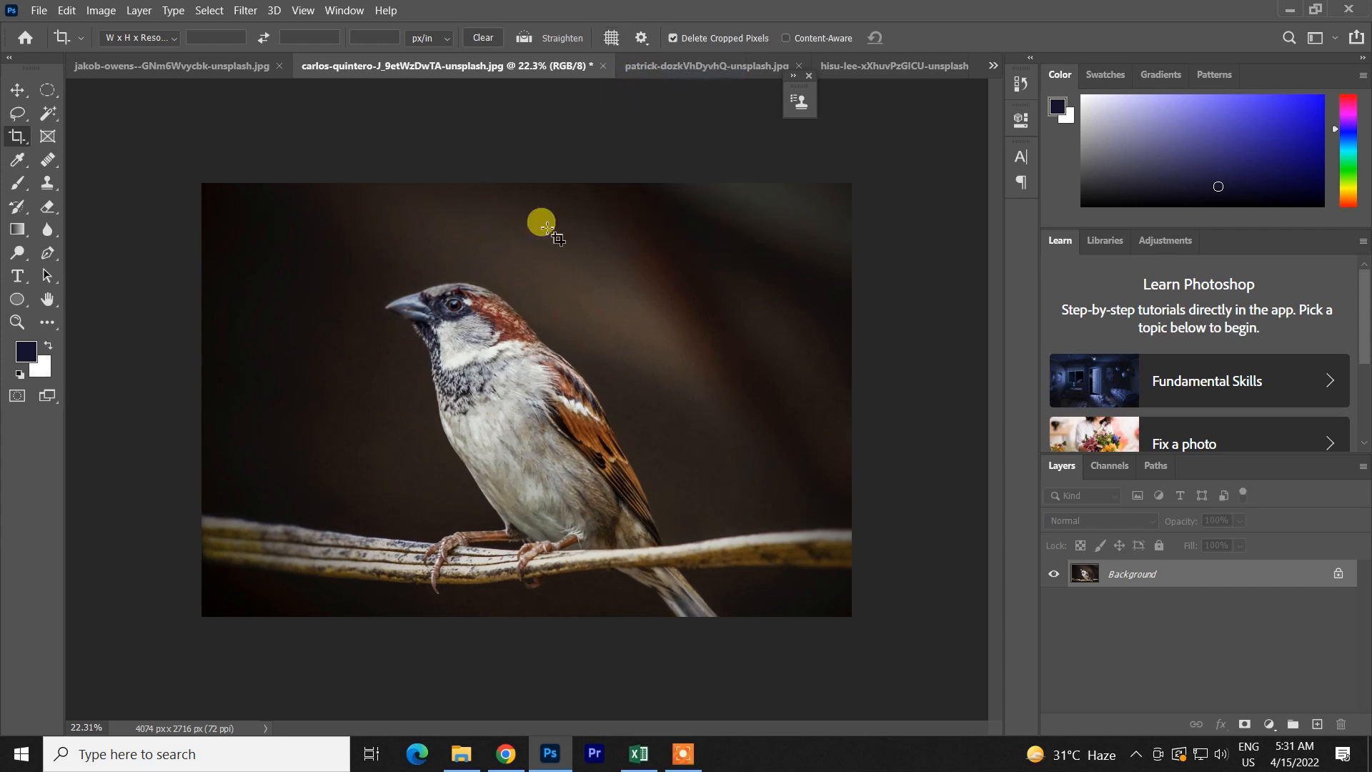
left_click(384, 345)
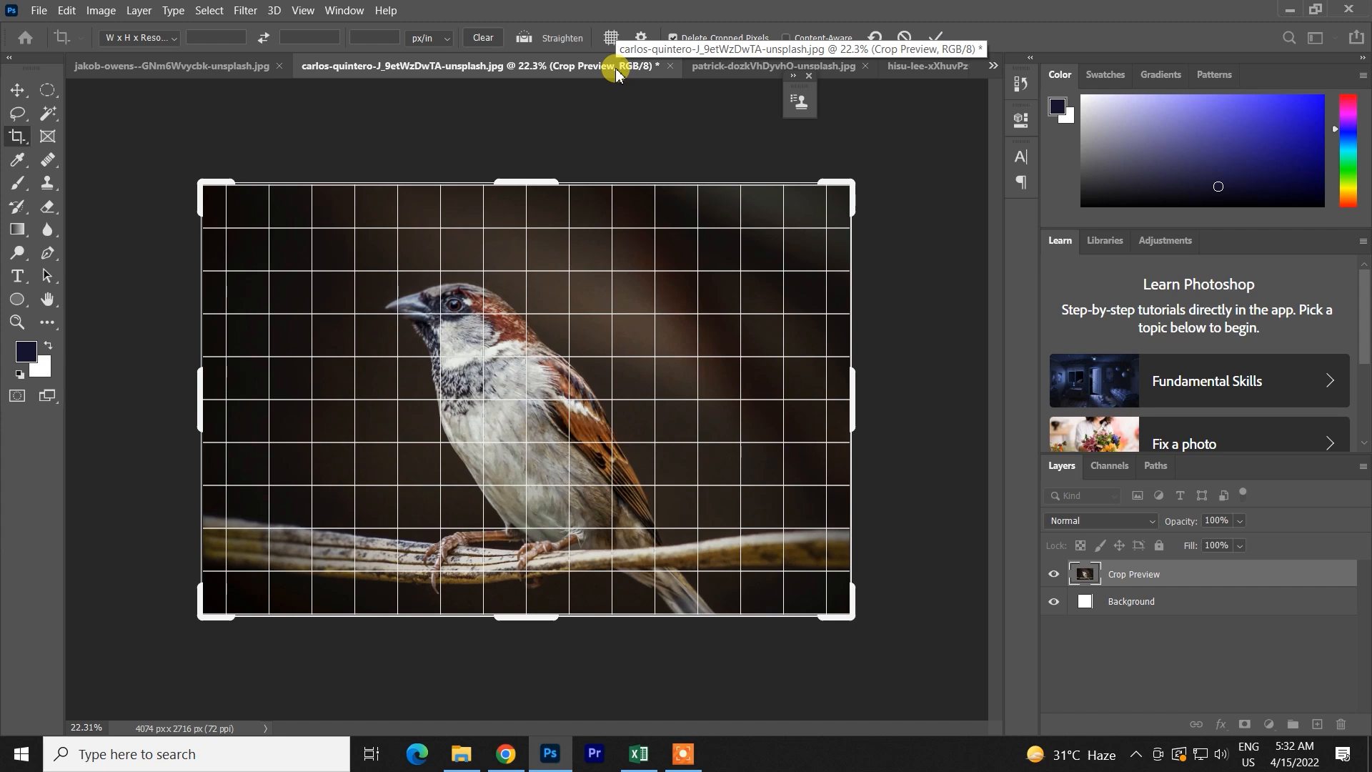
key("ctrl+d")
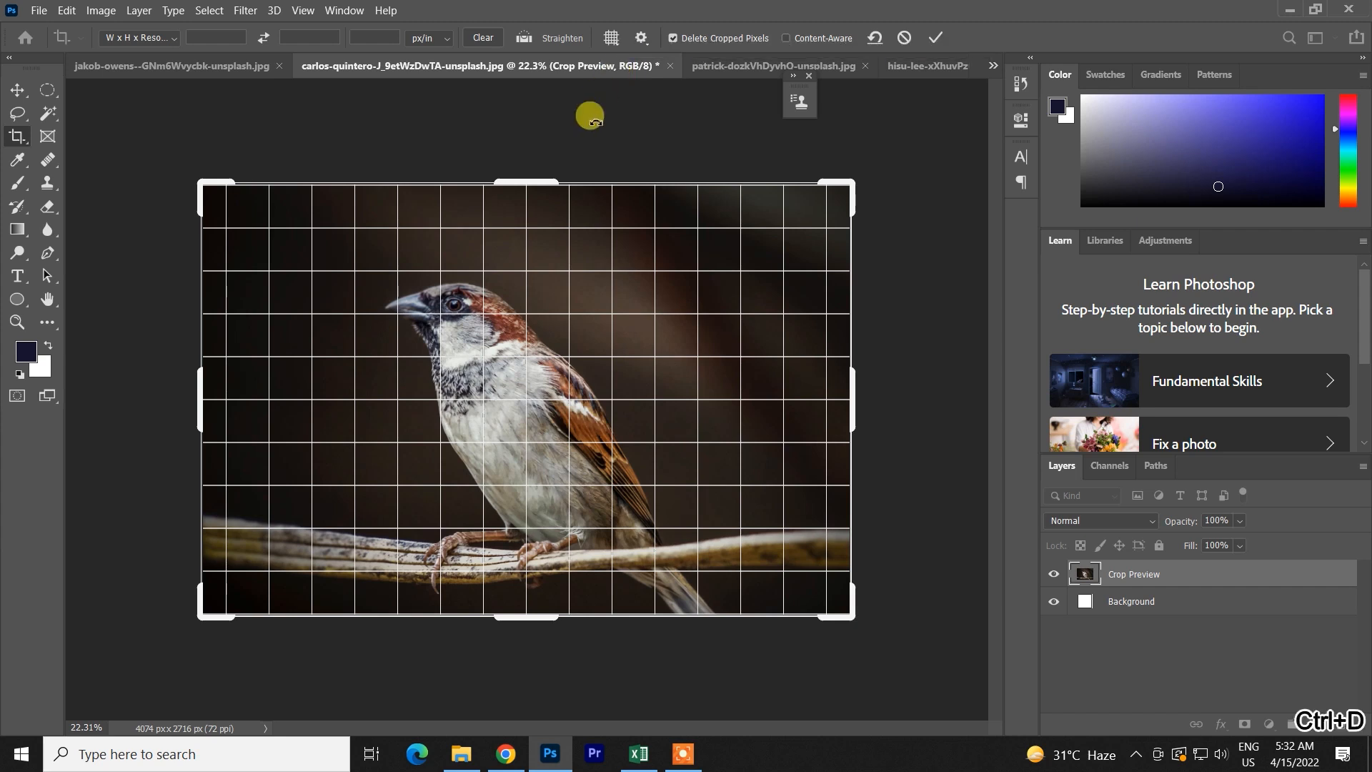
left_click(612, 39)
left_click(629, 76)
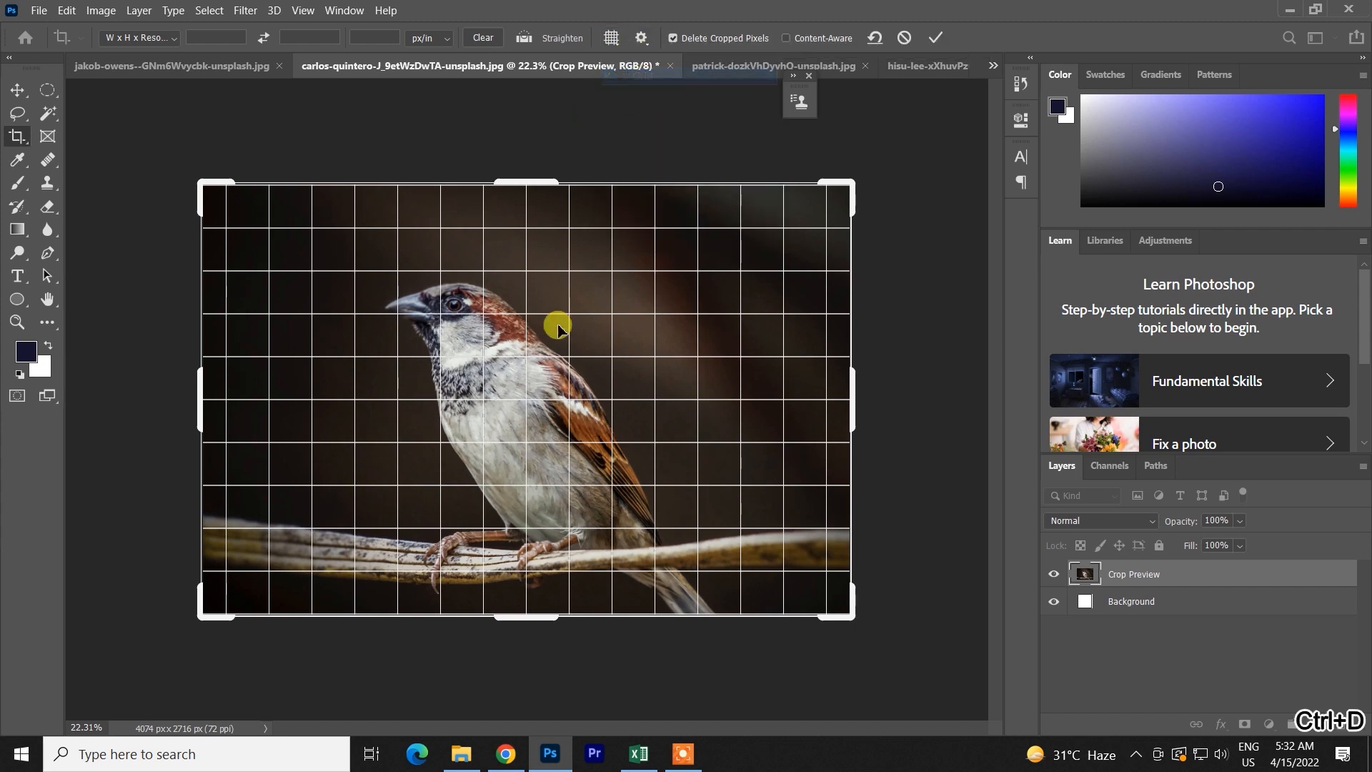
Try the Diagonal, Triangle, Golden Ratio and Golden Spiral overlays in turn on the sparrow's crop box
left_click(613, 40)
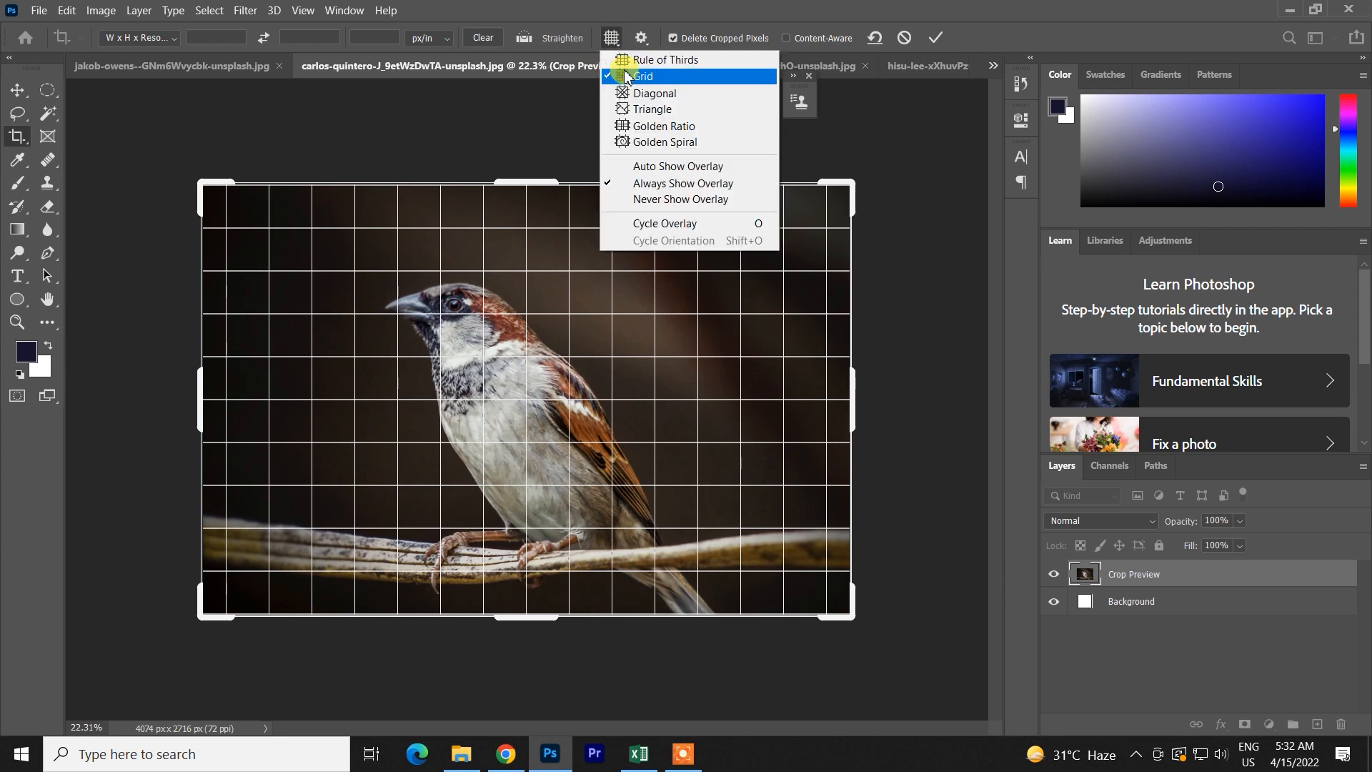
left_click(661, 100)
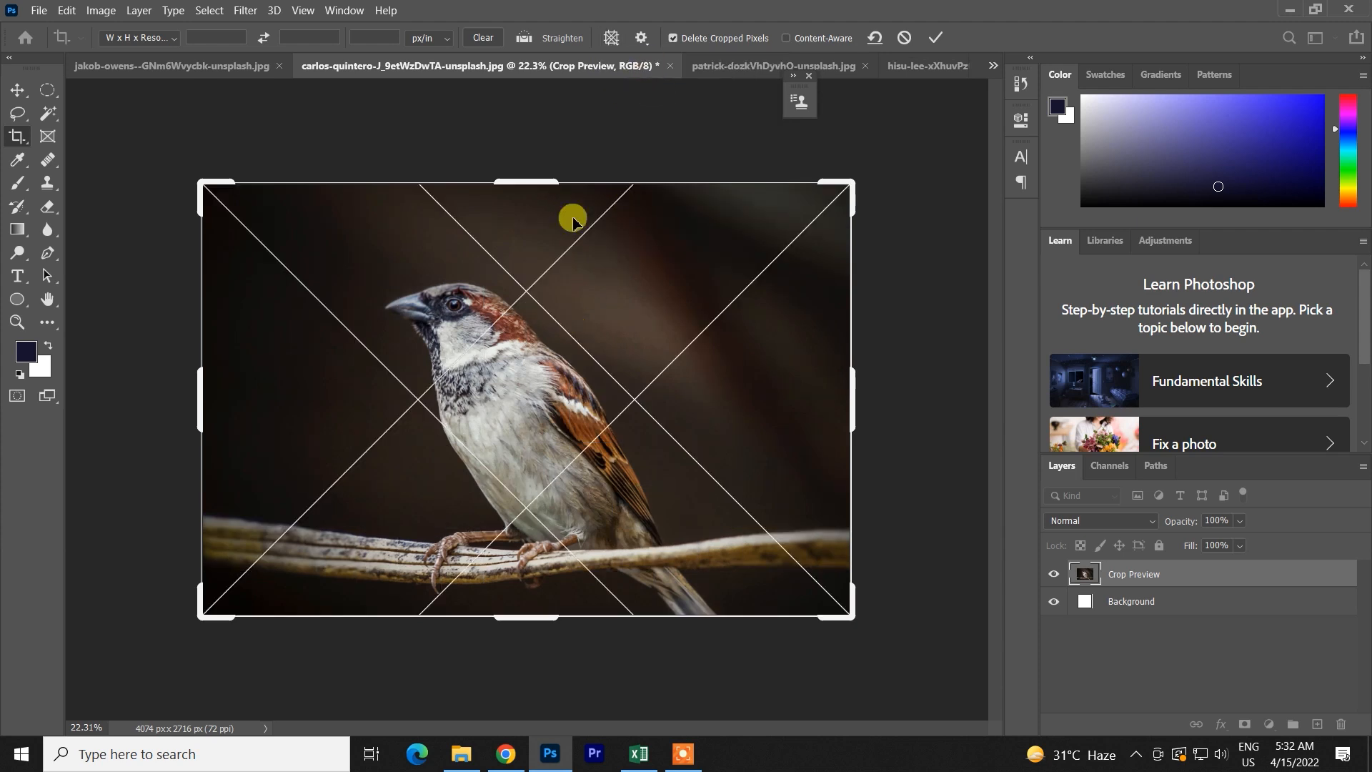
left_click(612, 38)
left_click(629, 108)
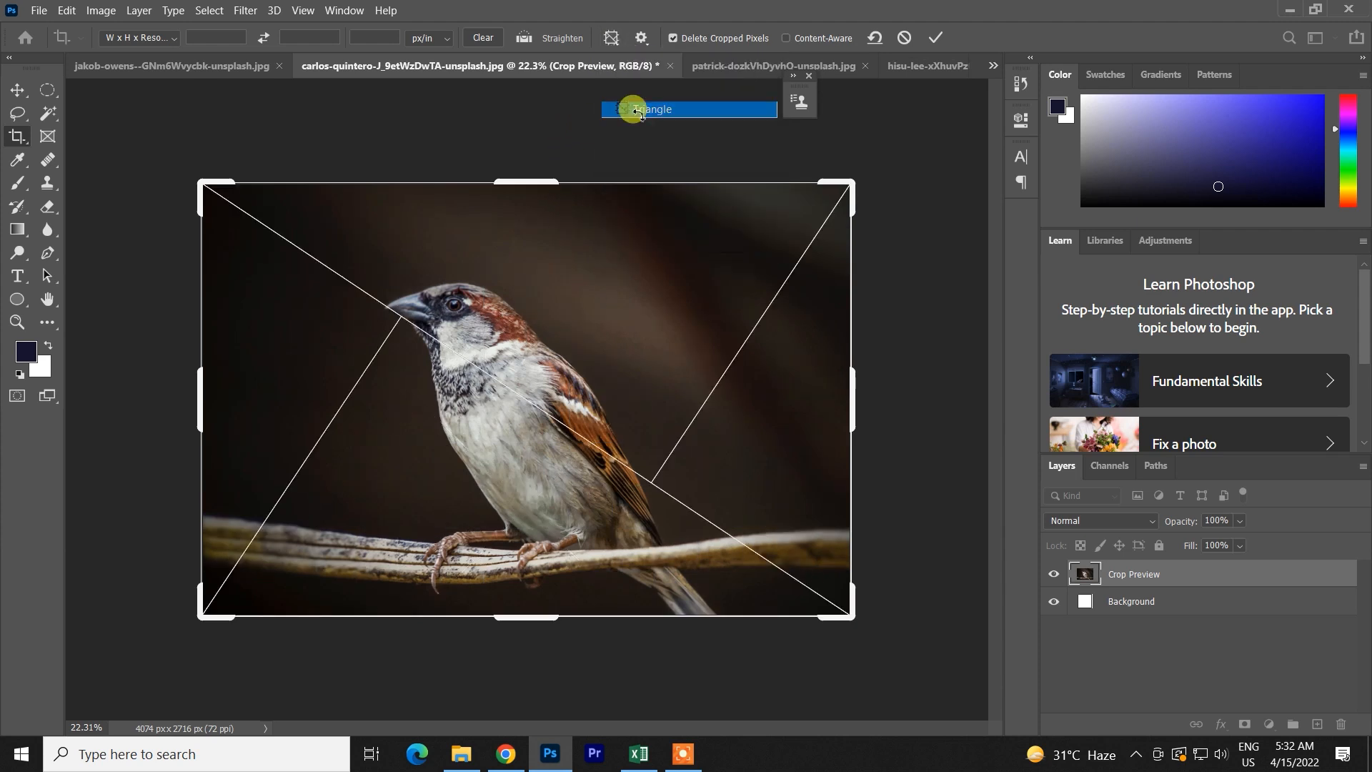
left_click(611, 38)
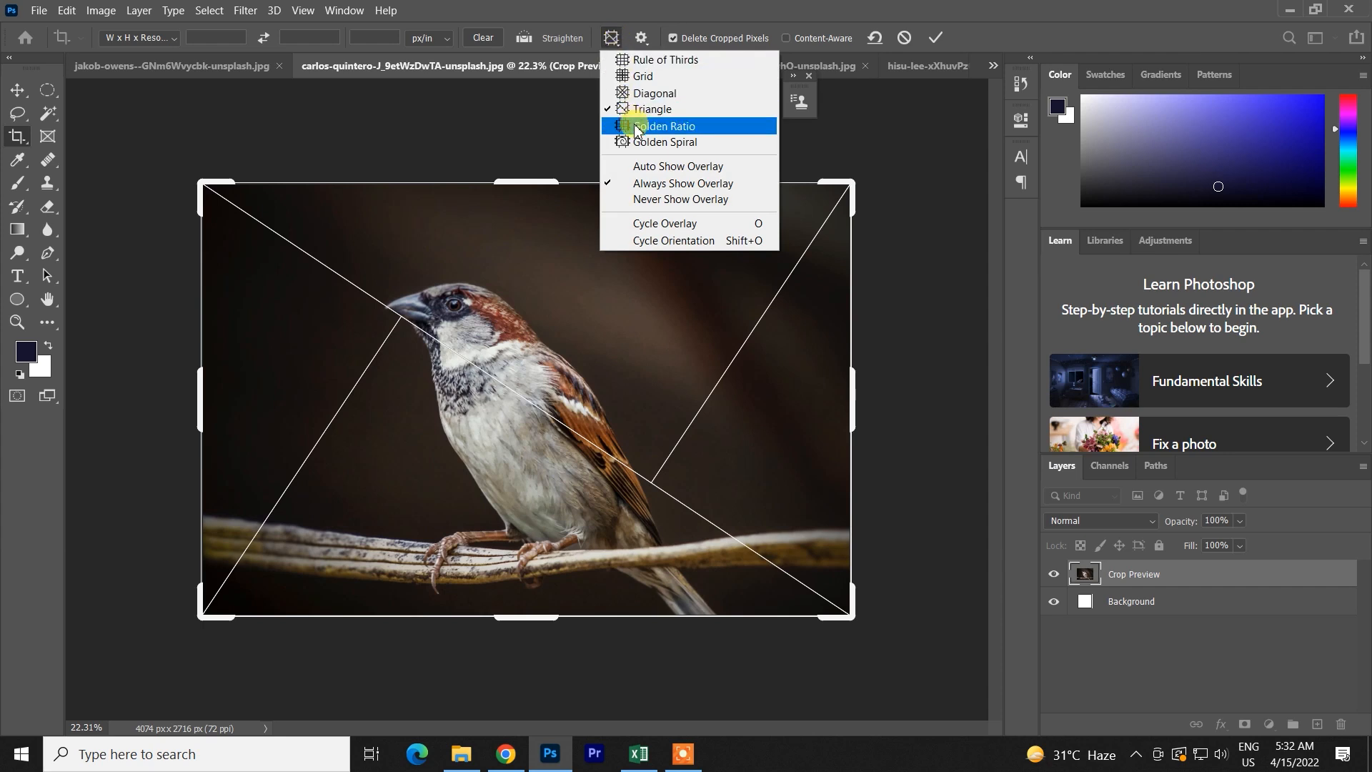
left_click(635, 128)
left_click(612, 38)
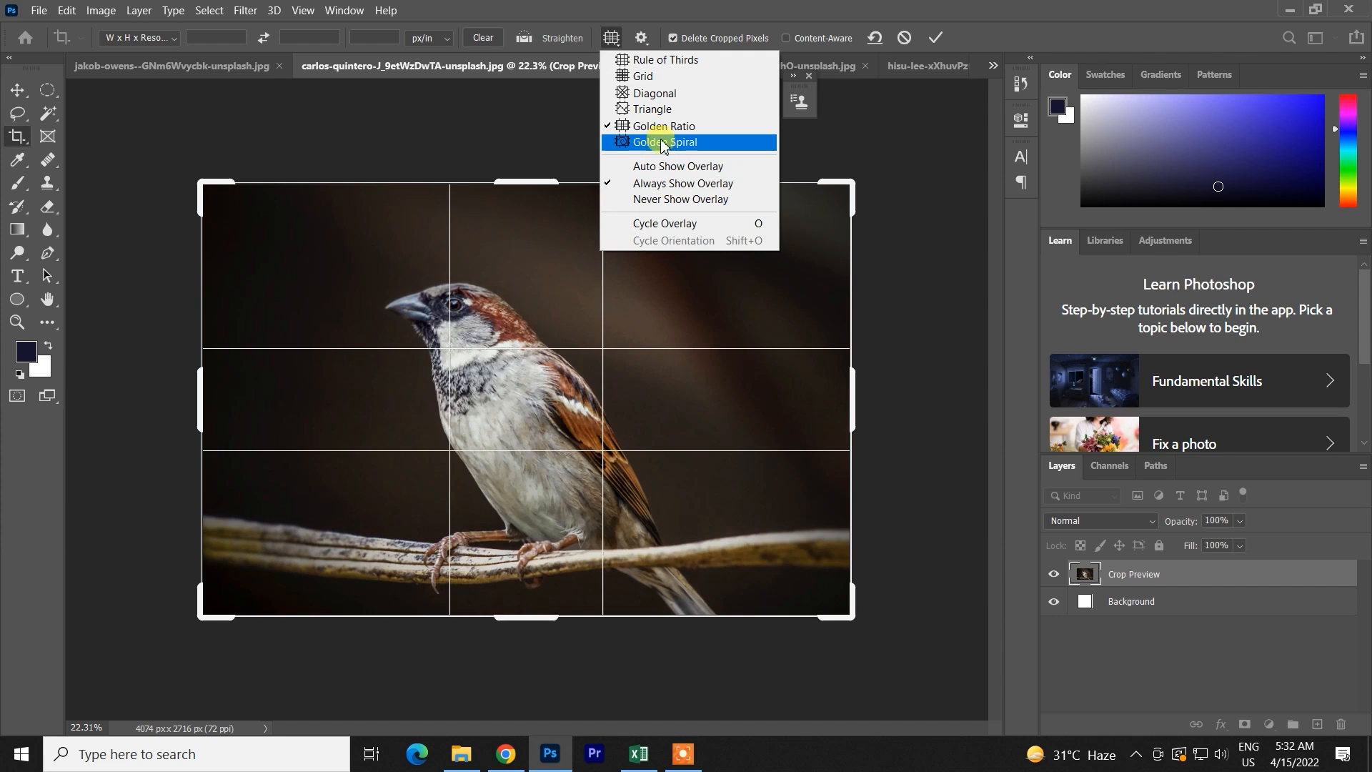
left_click(663, 142)
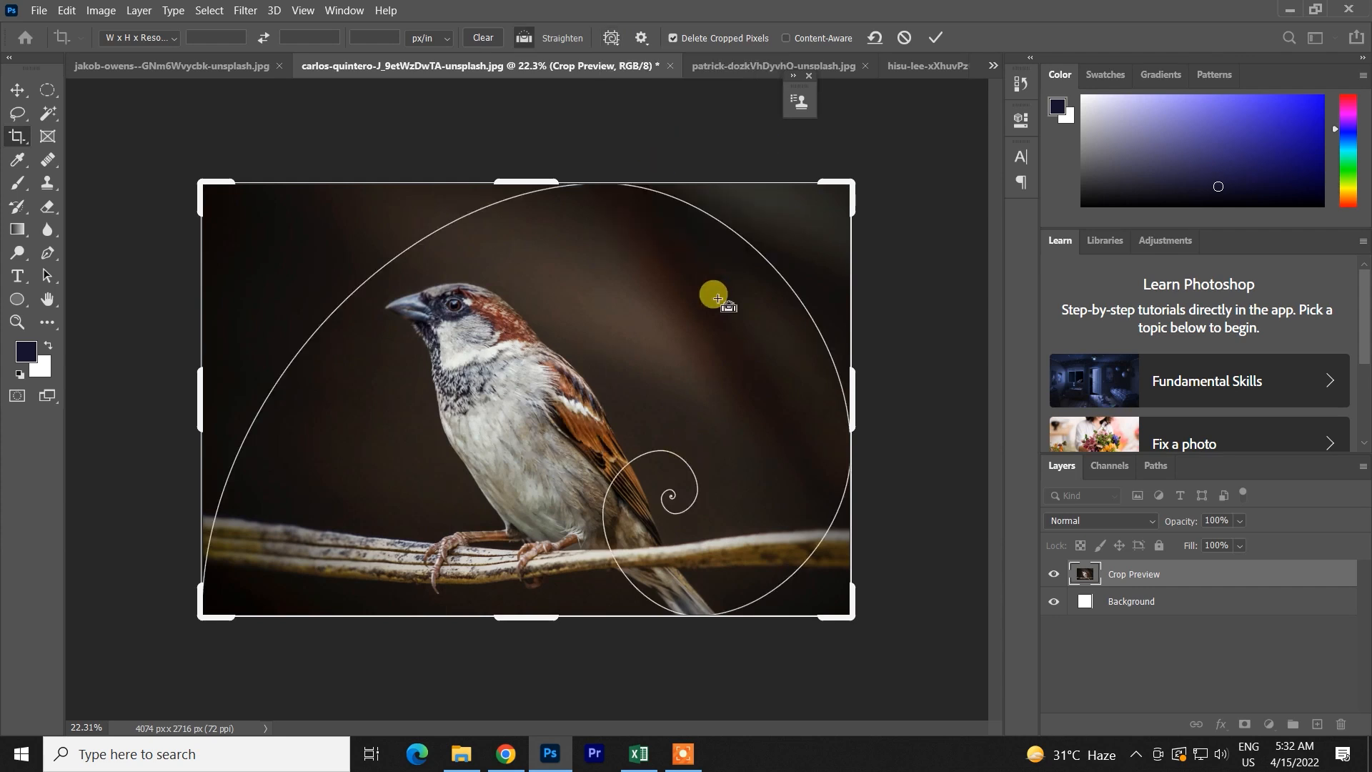
key("ctrl+z")
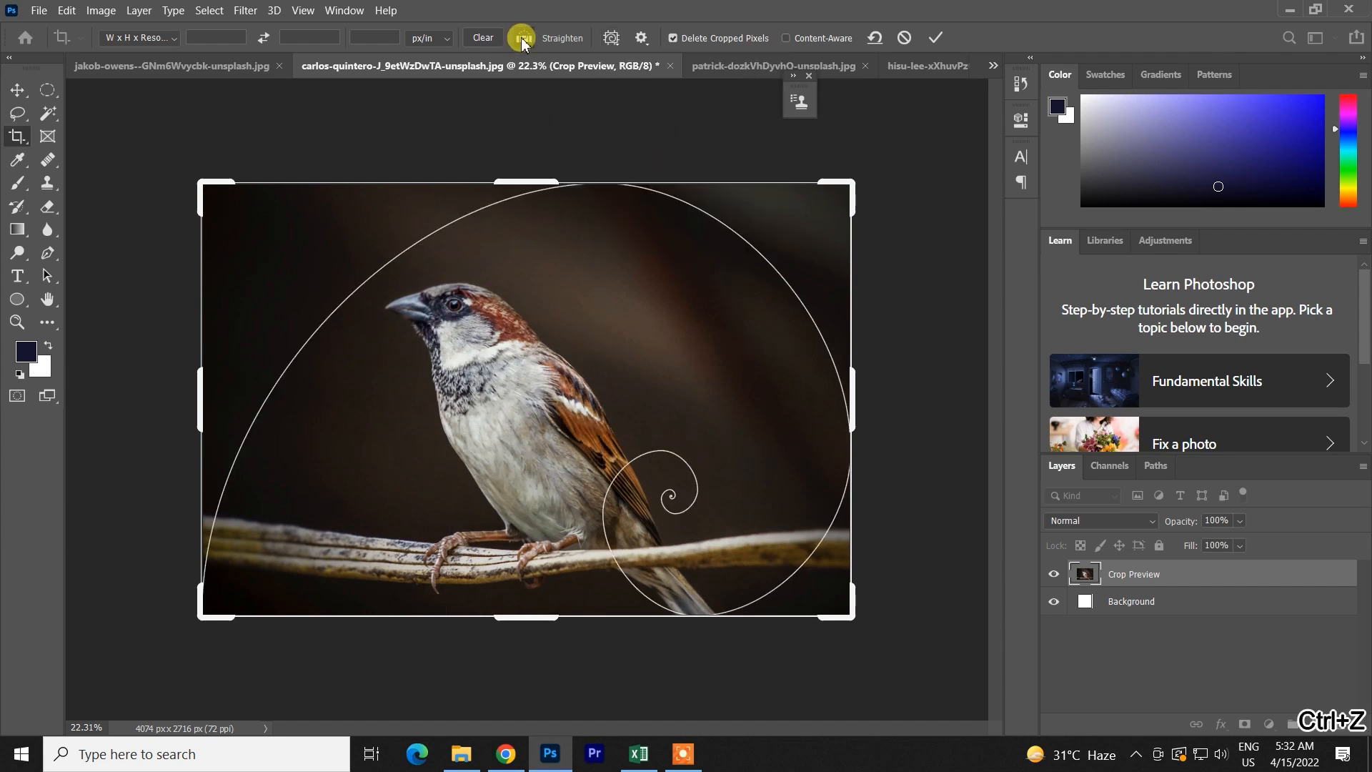
Compare the Golden Ratio overlay with Rule of Thirds on the sparrow photo, keep Rule of Thirds and apply the crop
left_click(612, 40)
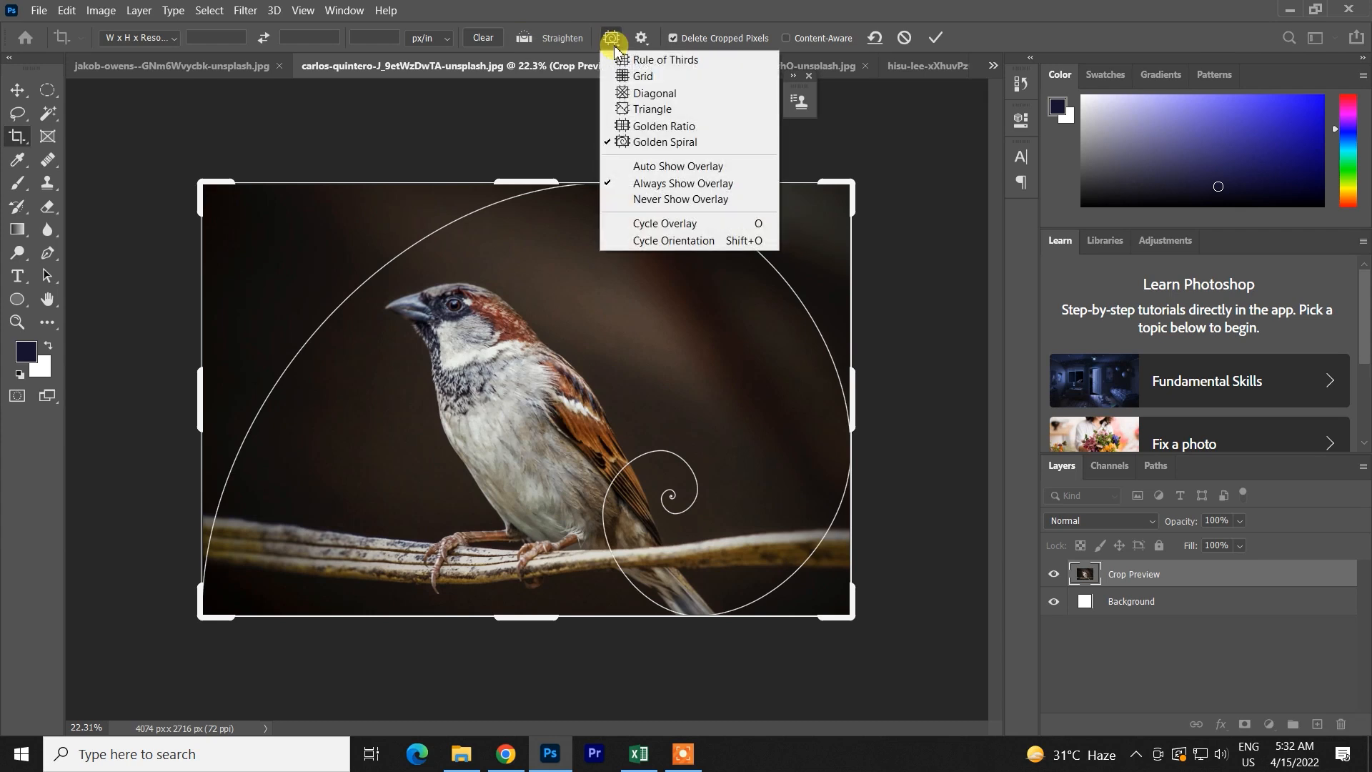
left_click(636, 127)
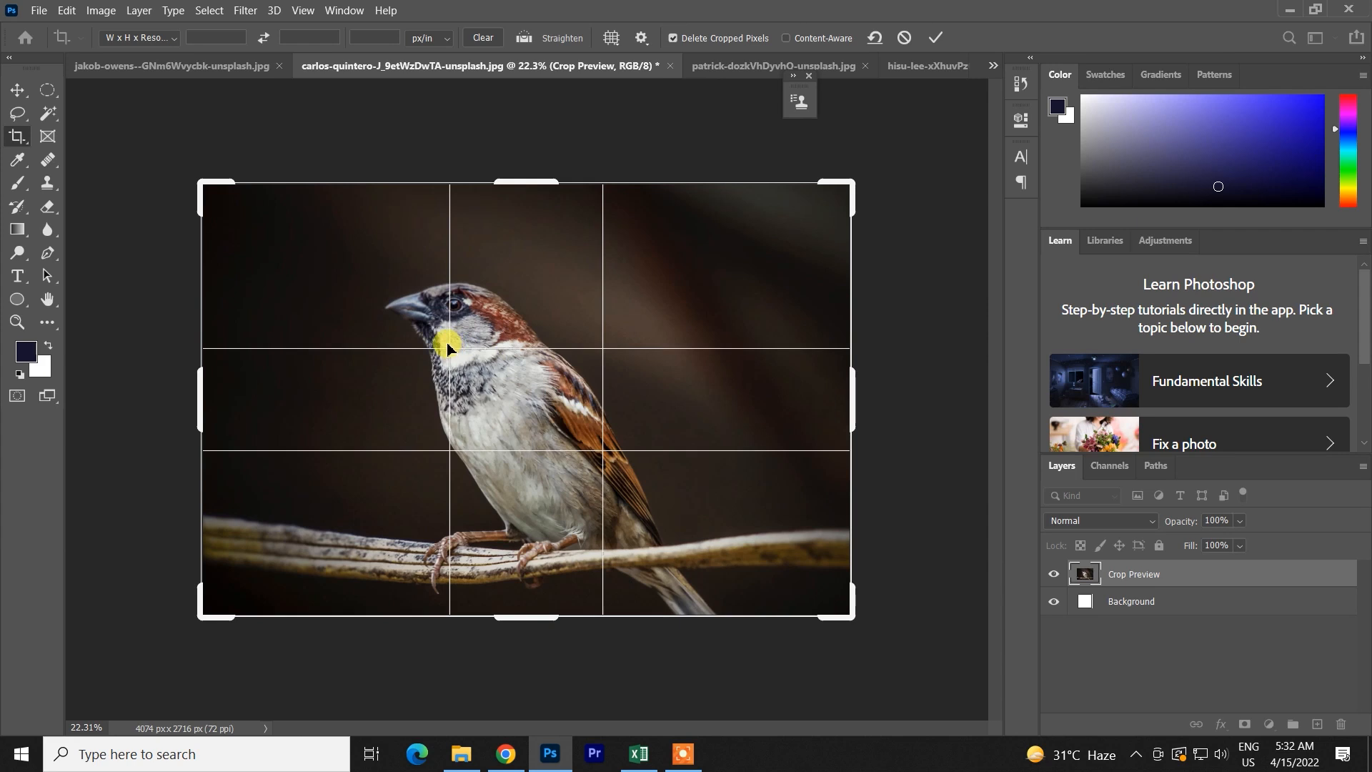
left_click(611, 38)
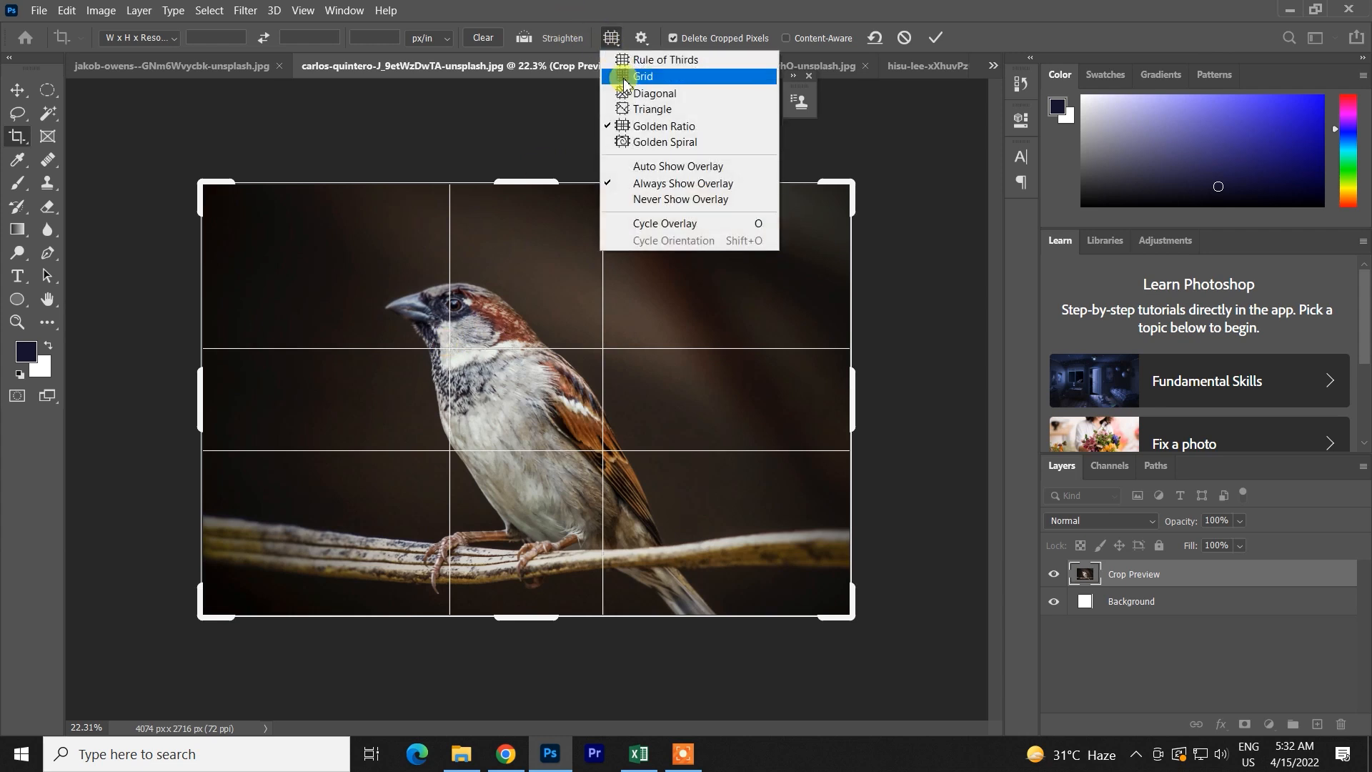
left_click(633, 61)
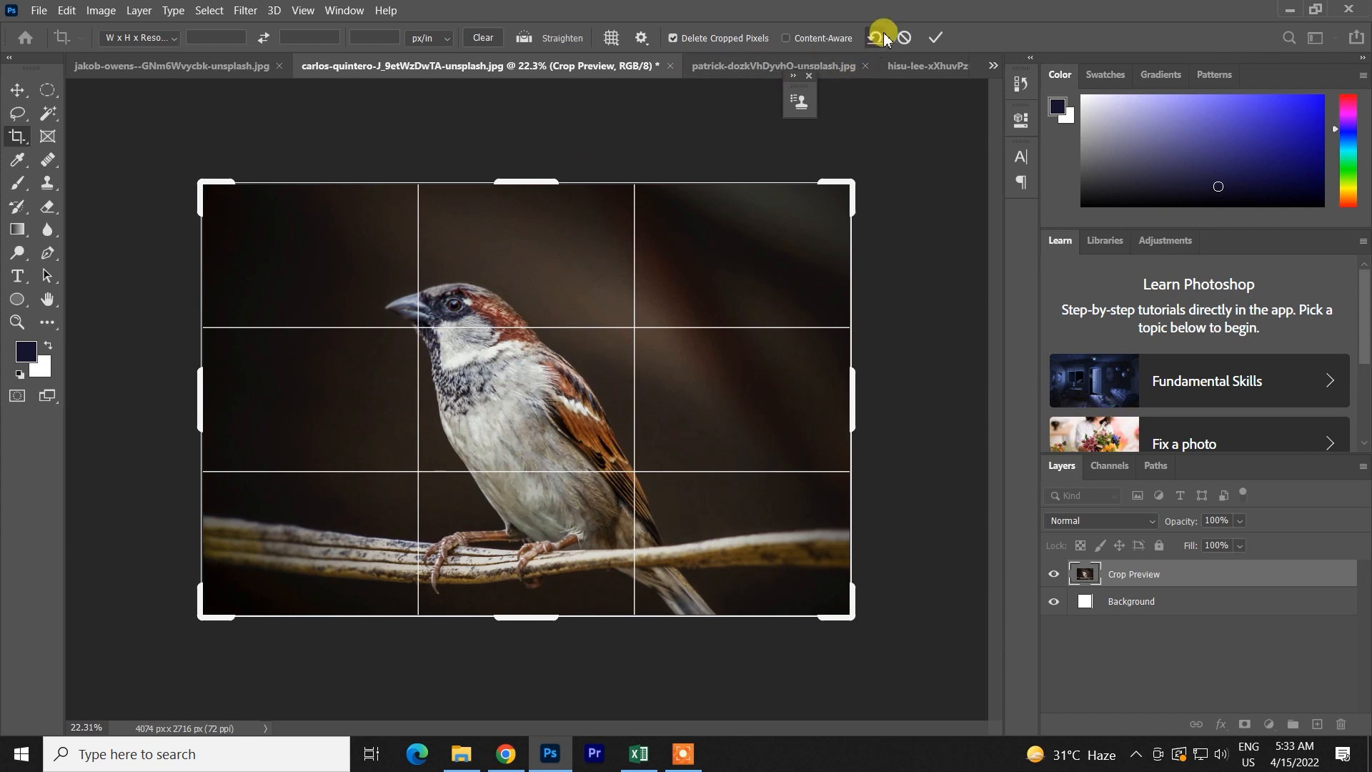
left_click(935, 38)
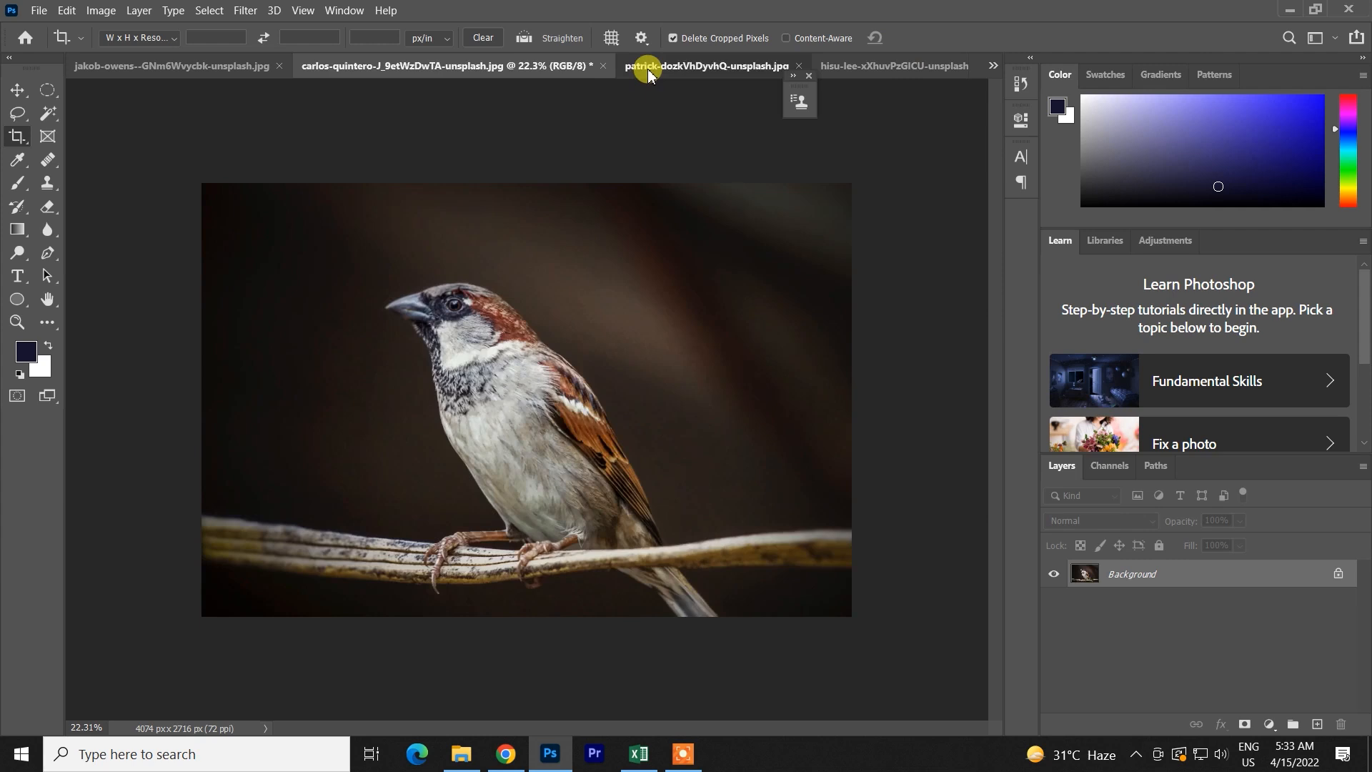
Switch to the camera photo, show its crop box with the Rule of Thirds overlay and apply the full-size crop
left_click(647, 66)
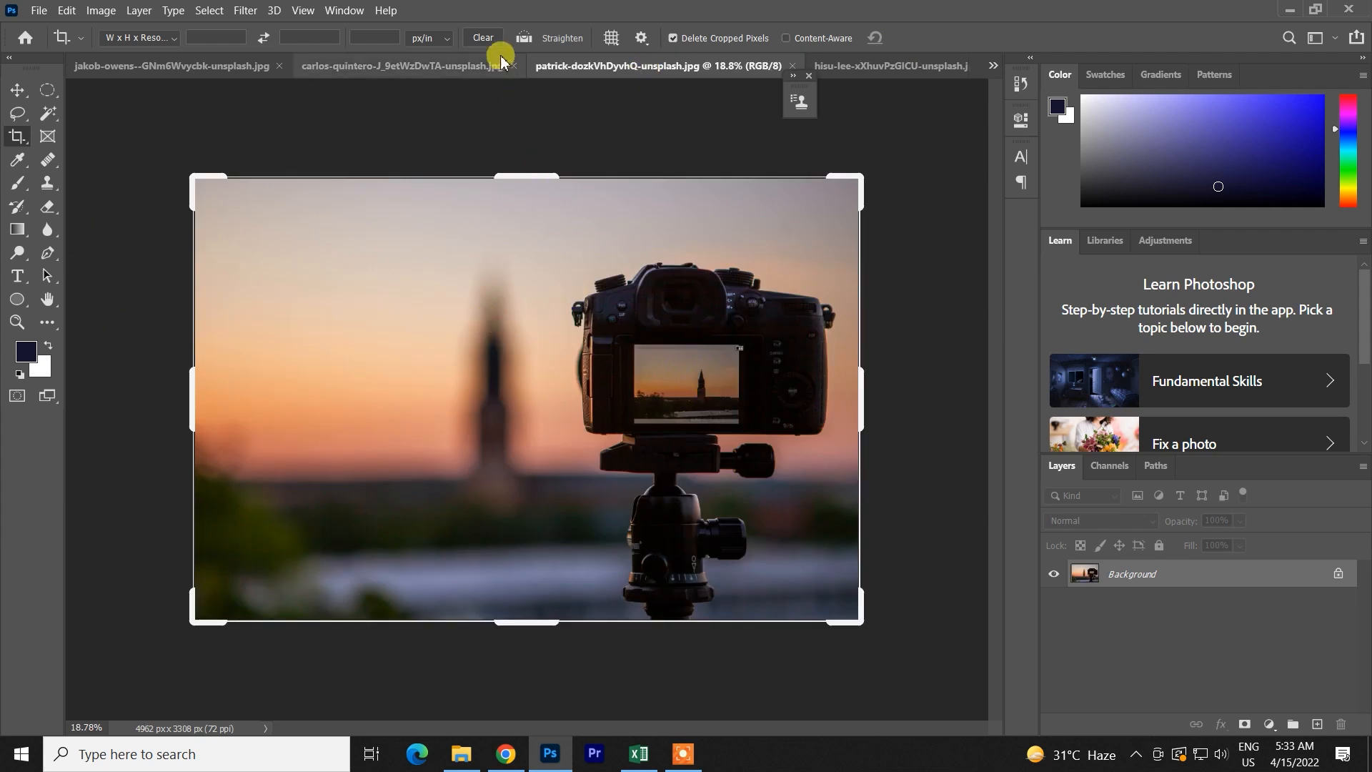
left_click(611, 38)
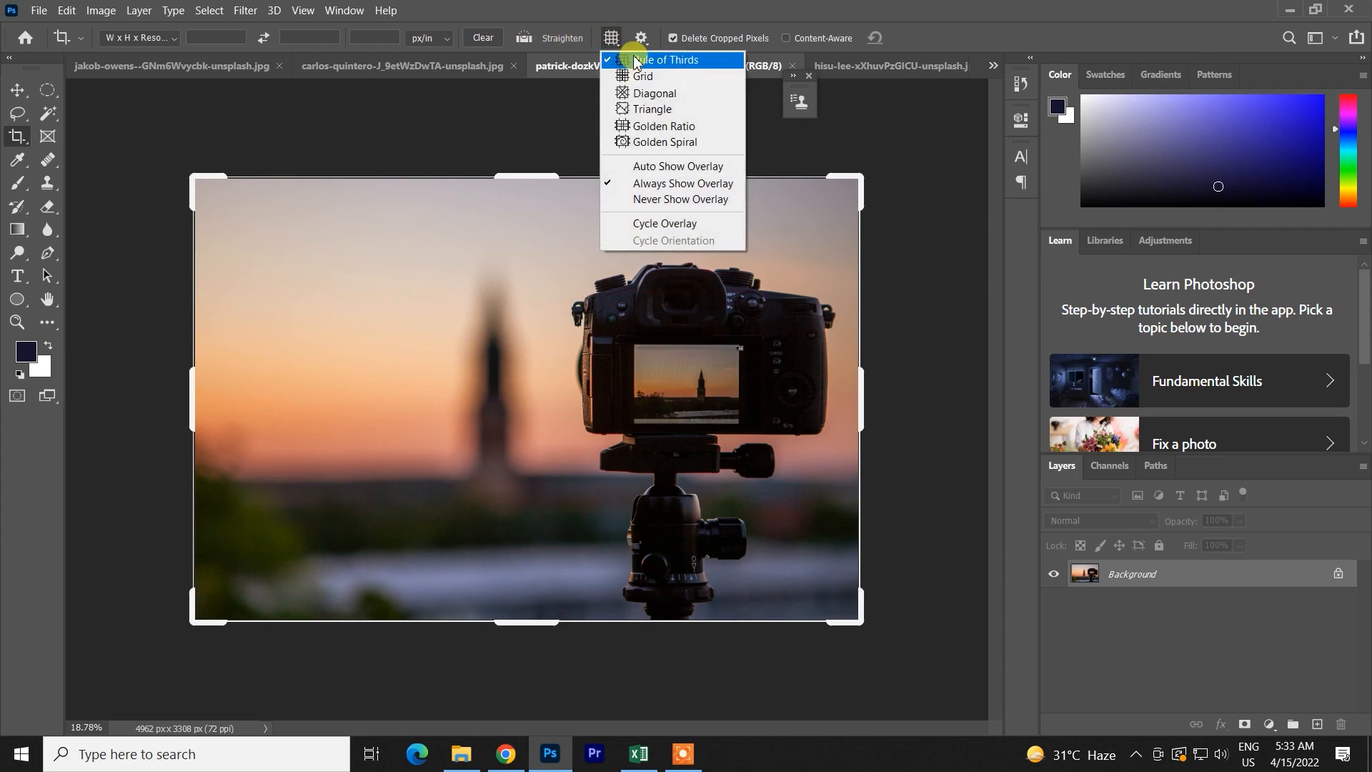
left_click(629, 59)
left_click(545, 408)
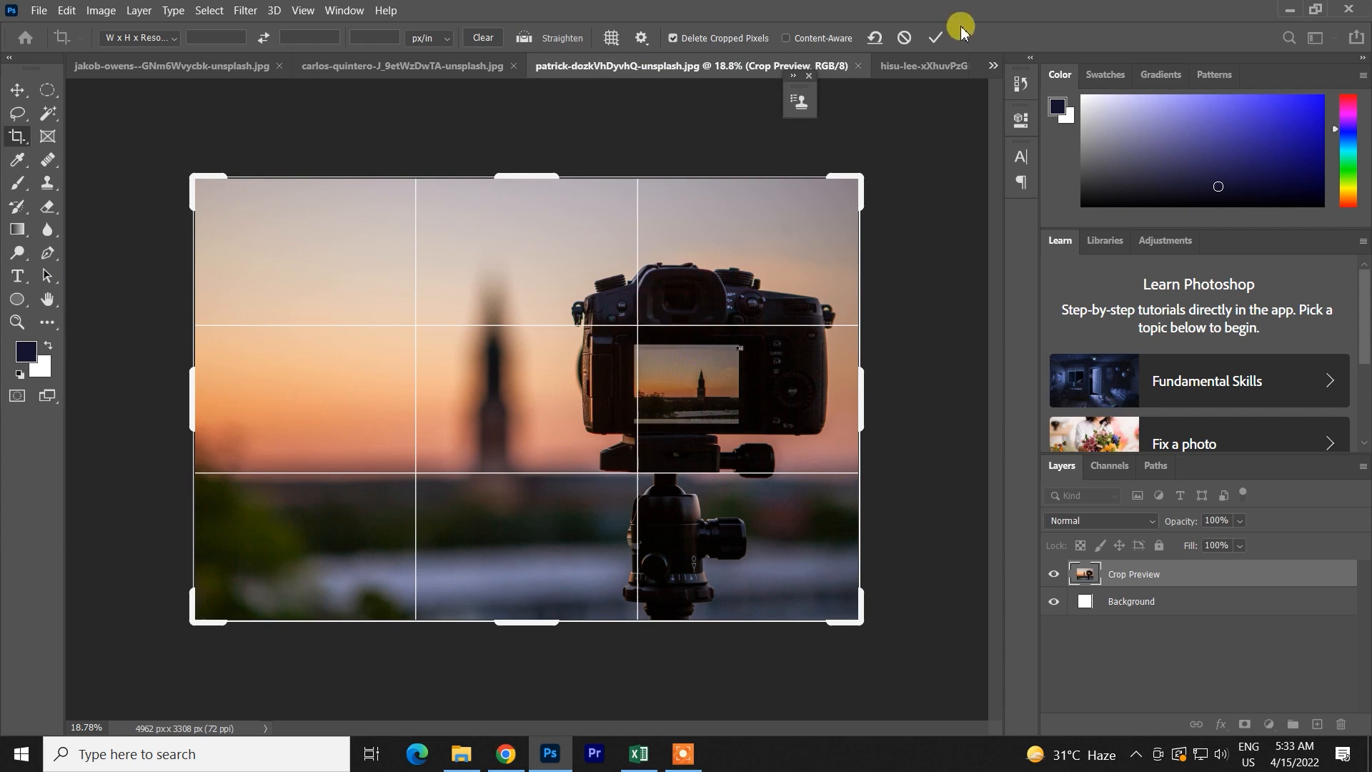
left_click(935, 37)
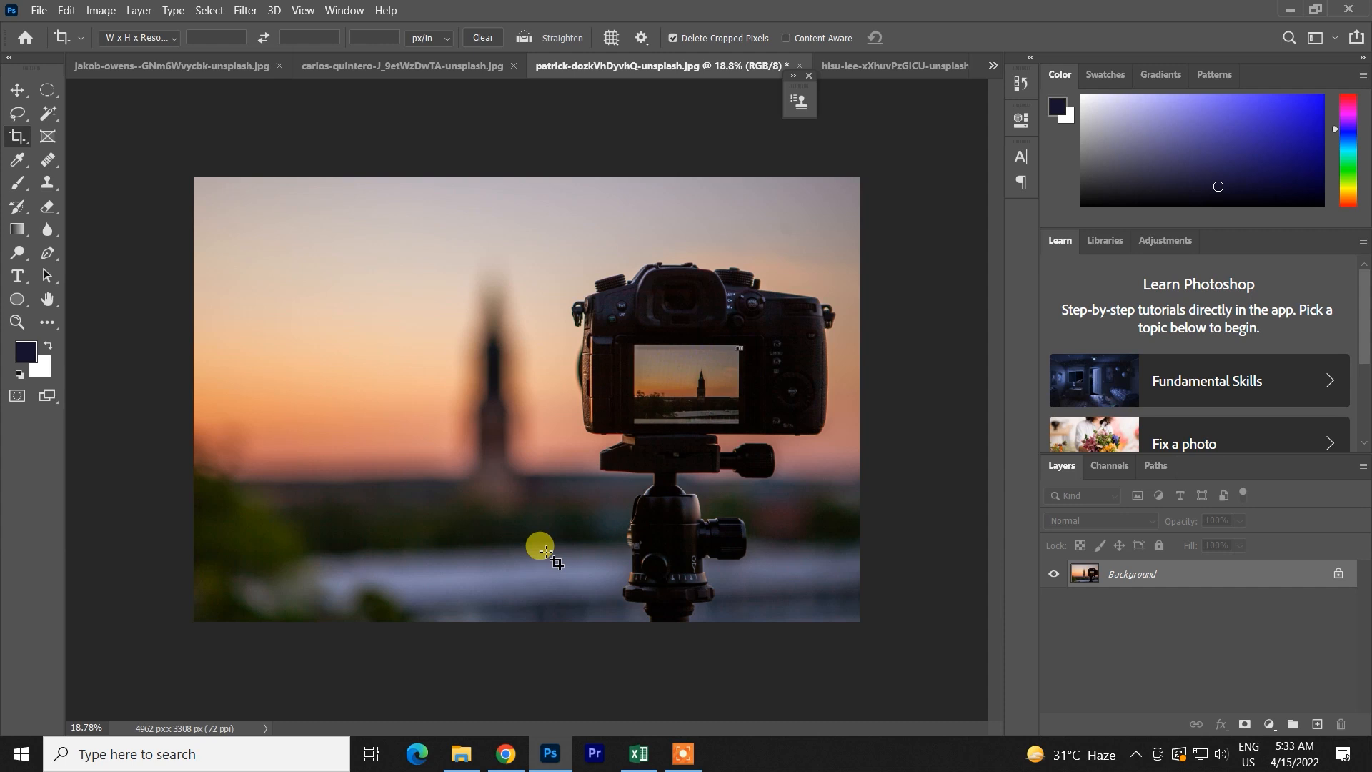
Try Auto Show Overlay on the camera photo's crop box, return to Always Show Overlay and apply the crop
left_click(612, 37)
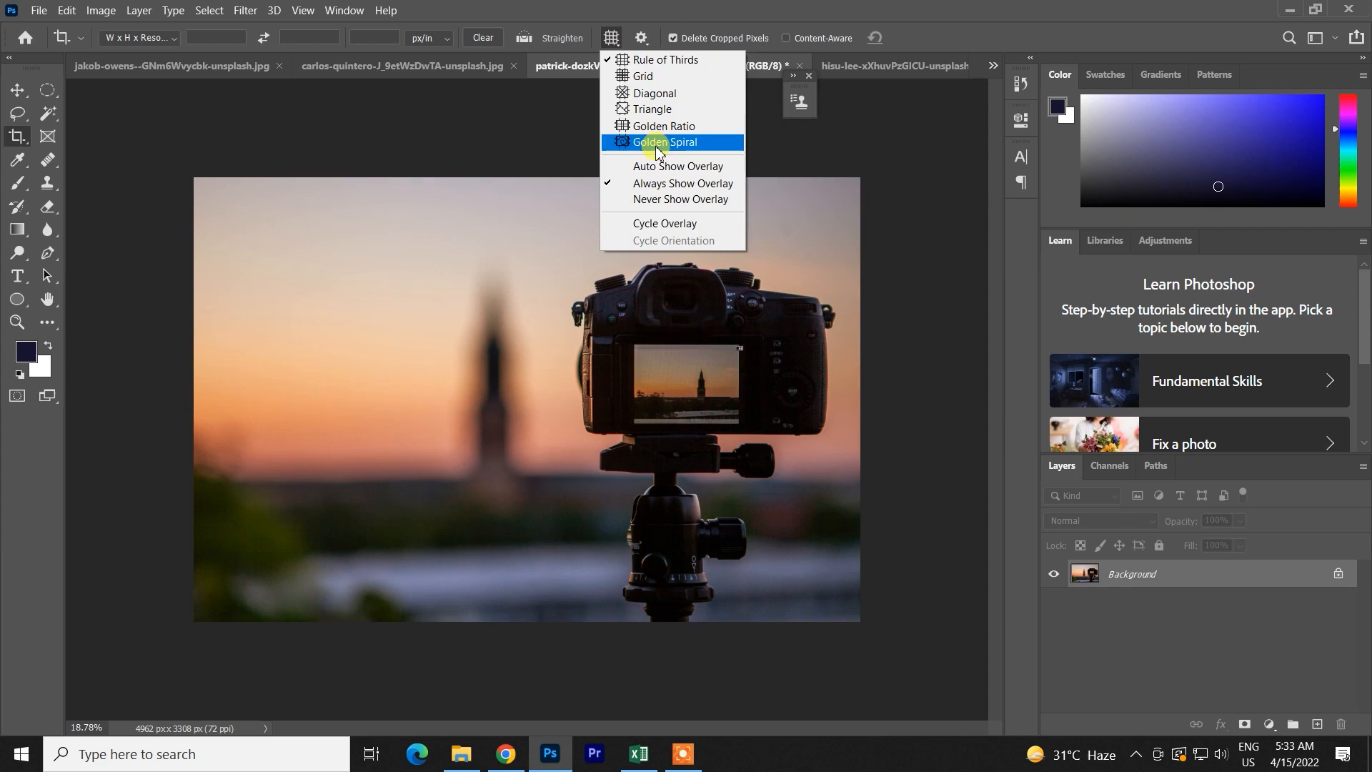
left_click(640, 167)
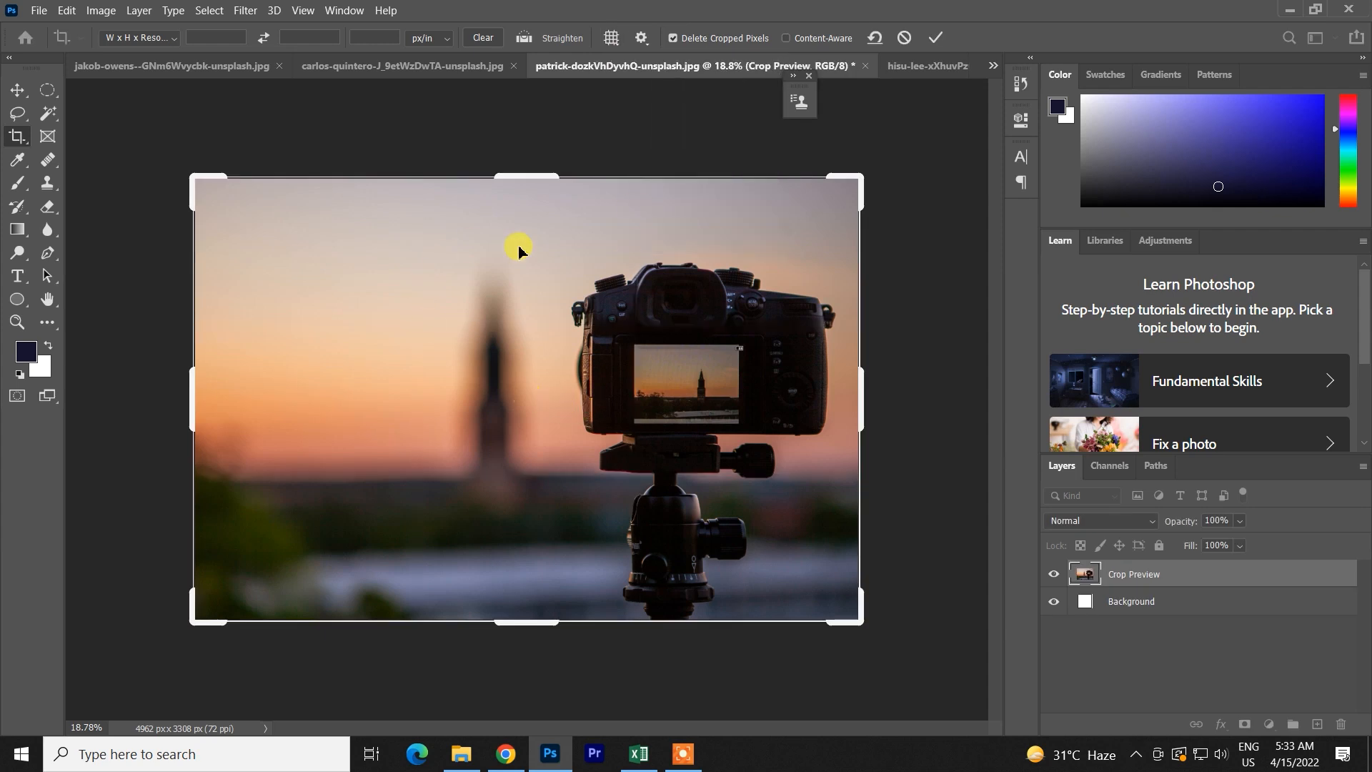
left_click(620, 34)
left_click(638, 182)
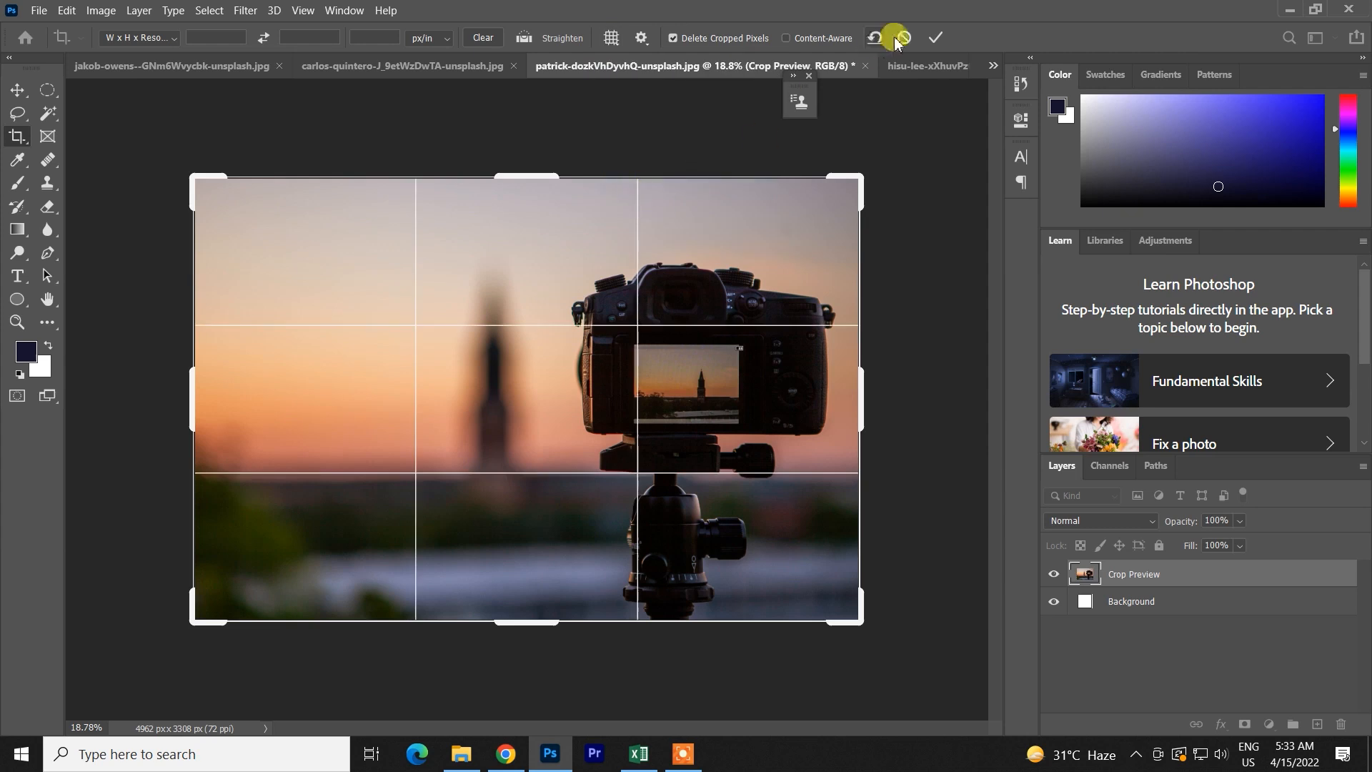
left_click(935, 37)
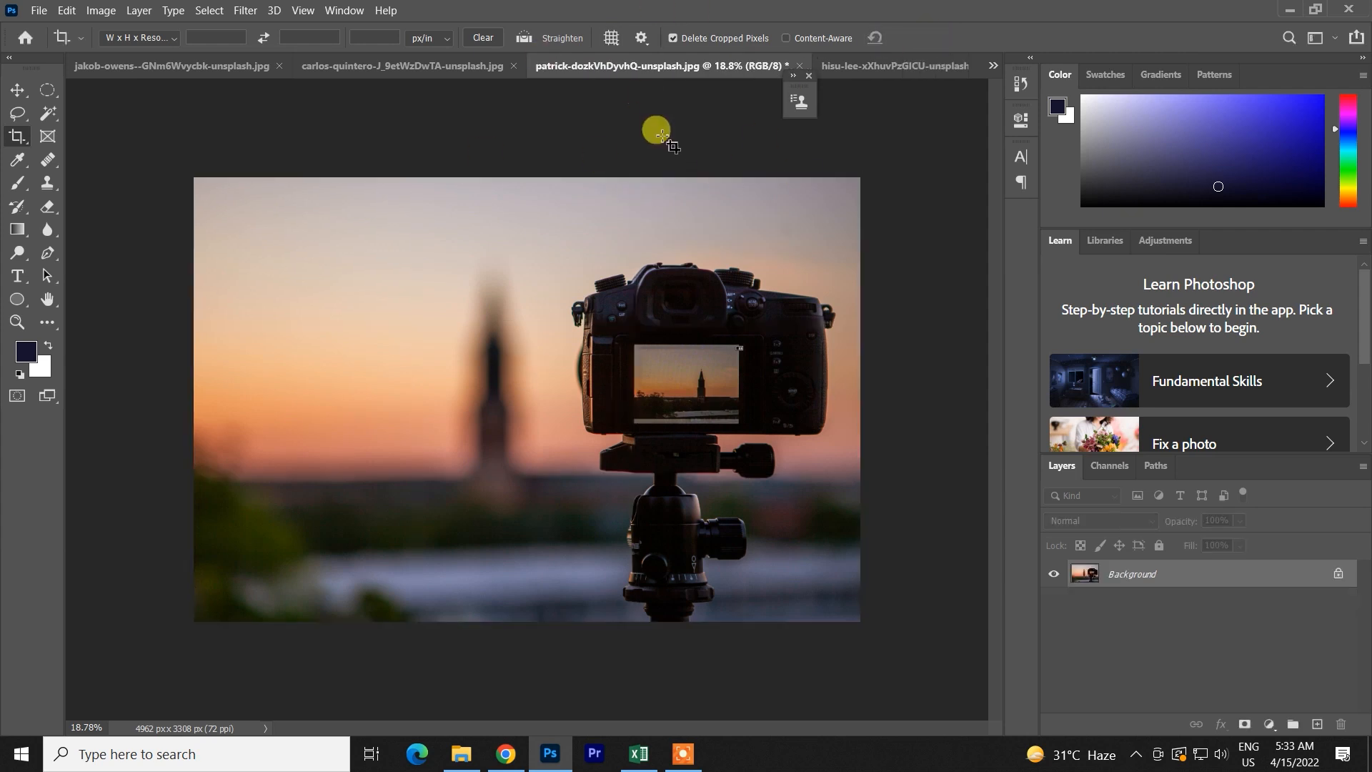
Try Use Classic Mode for the Crop tool and inspect the crop handles on the camera photo
left_click(641, 37)
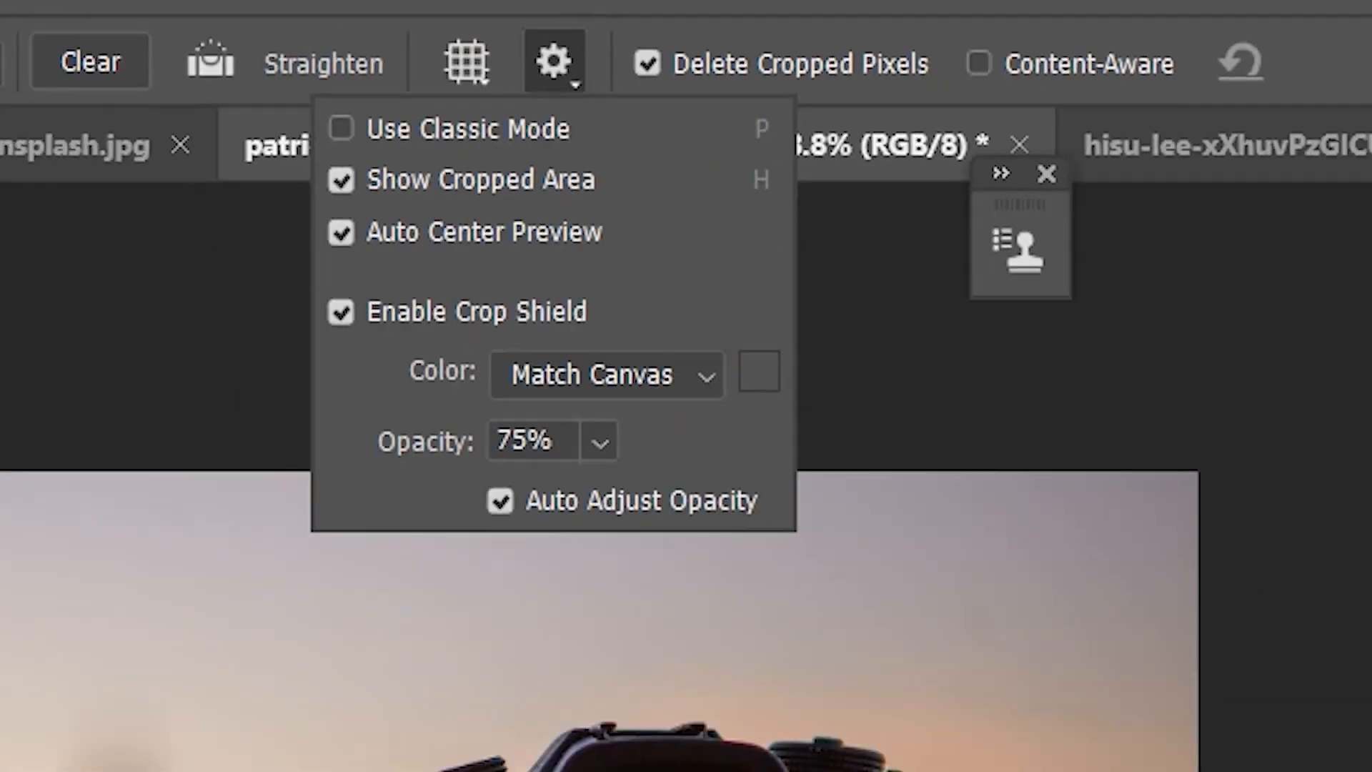
key("Escape")
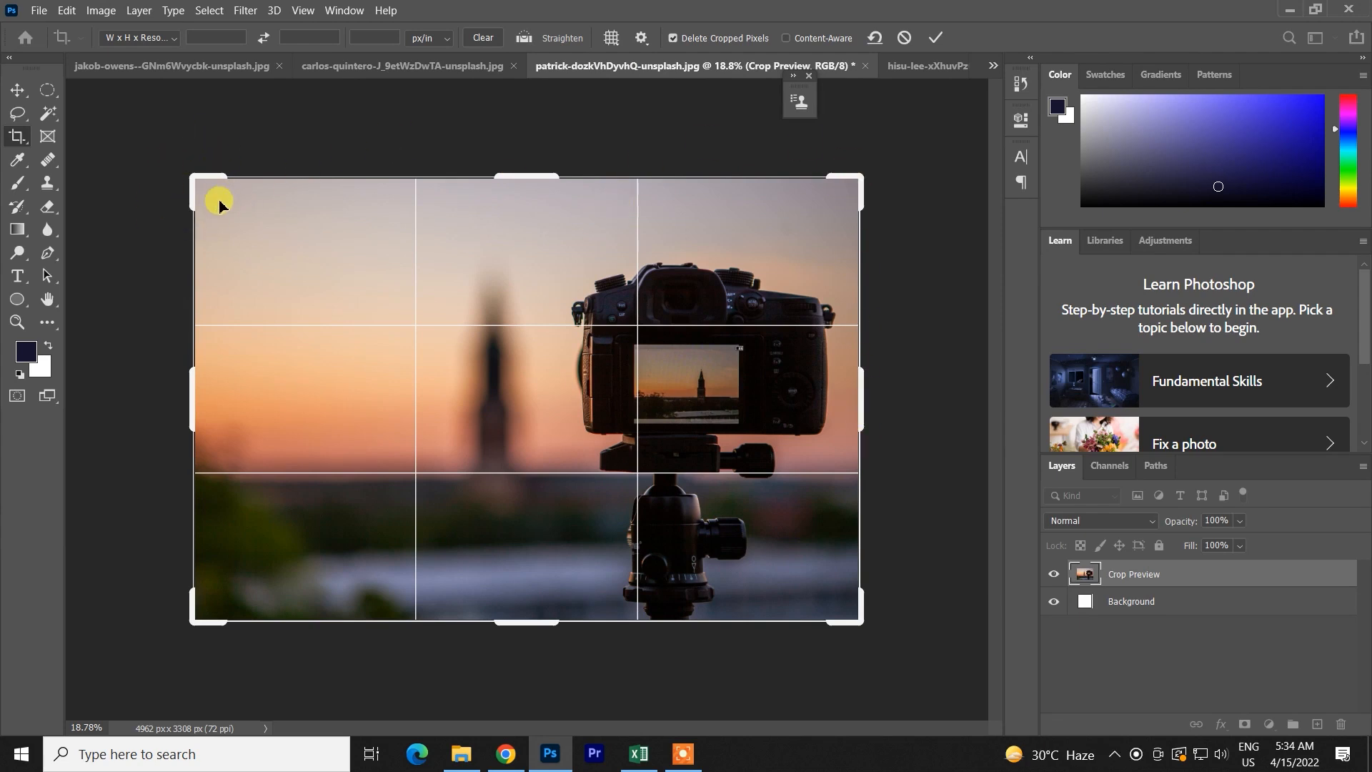
left_click(644, 38)
left_click(604, 61)
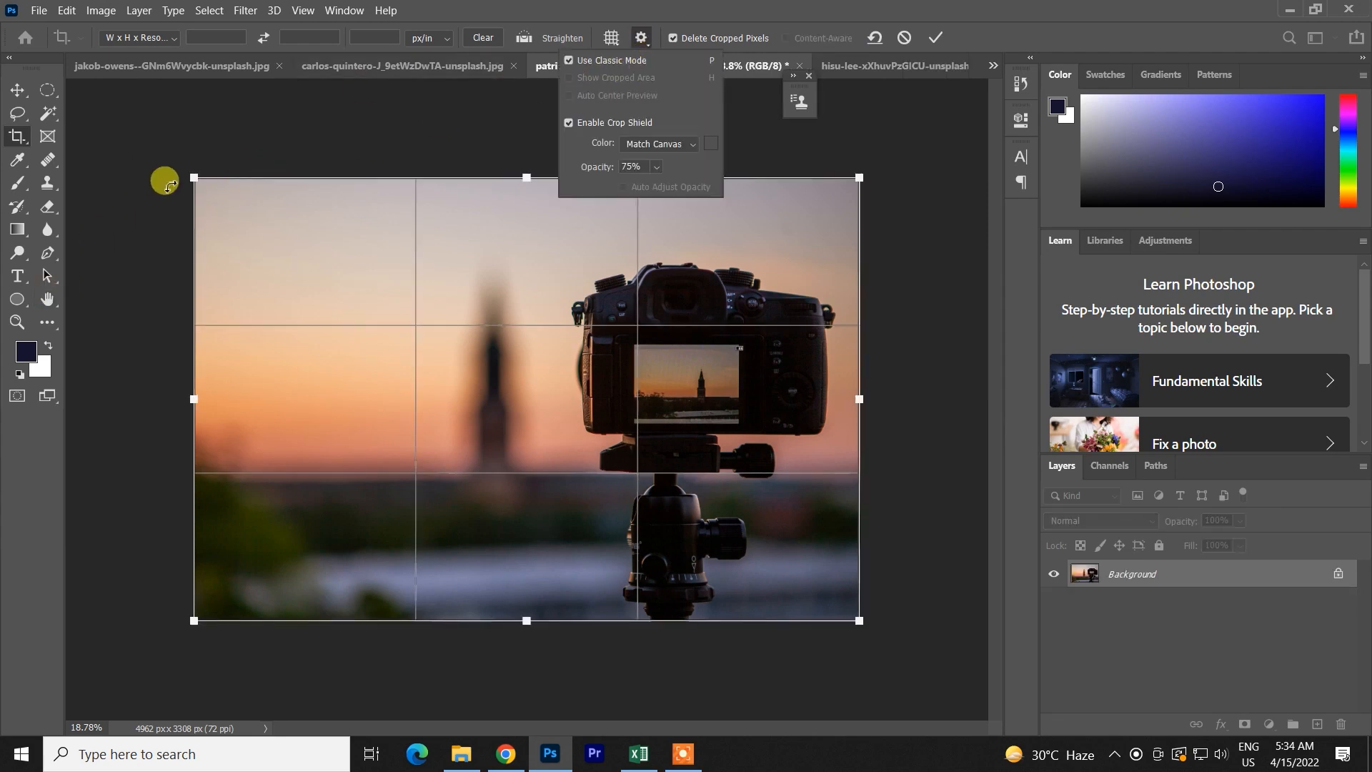
scroll(165, 181, "up", 3)
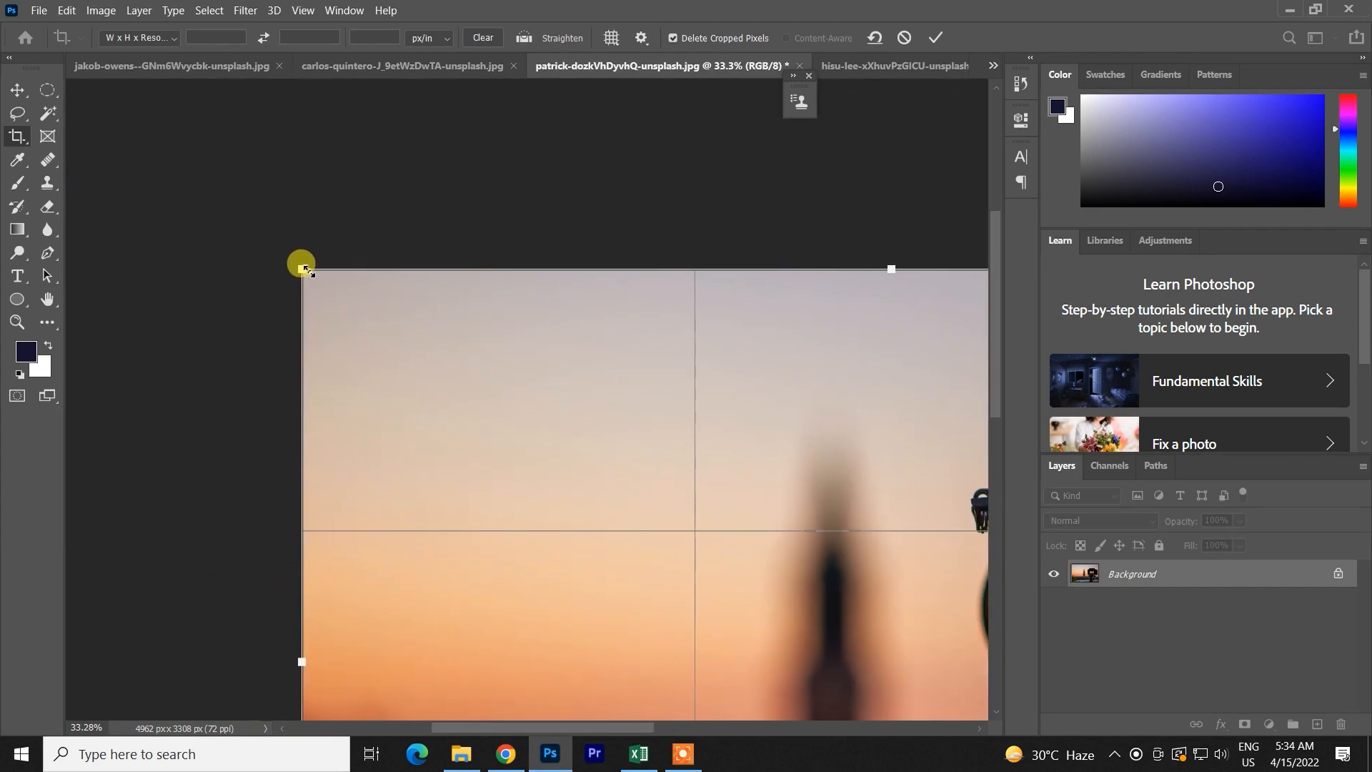
scroll(438, 285, "down", 3)
key("ctrl+0")
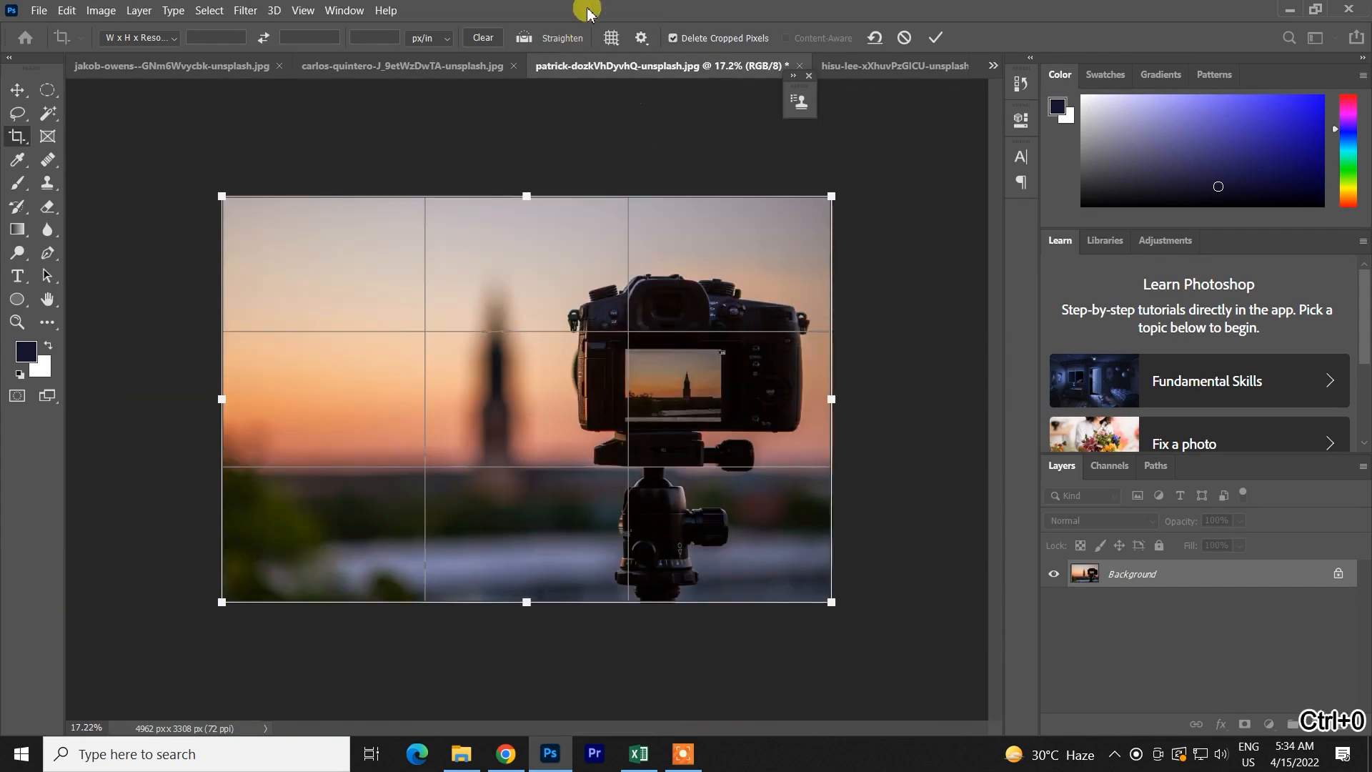
Turn off Use Classic Mode and keep the crop shield enabled with its color on Match Canvas
left_click(641, 38)
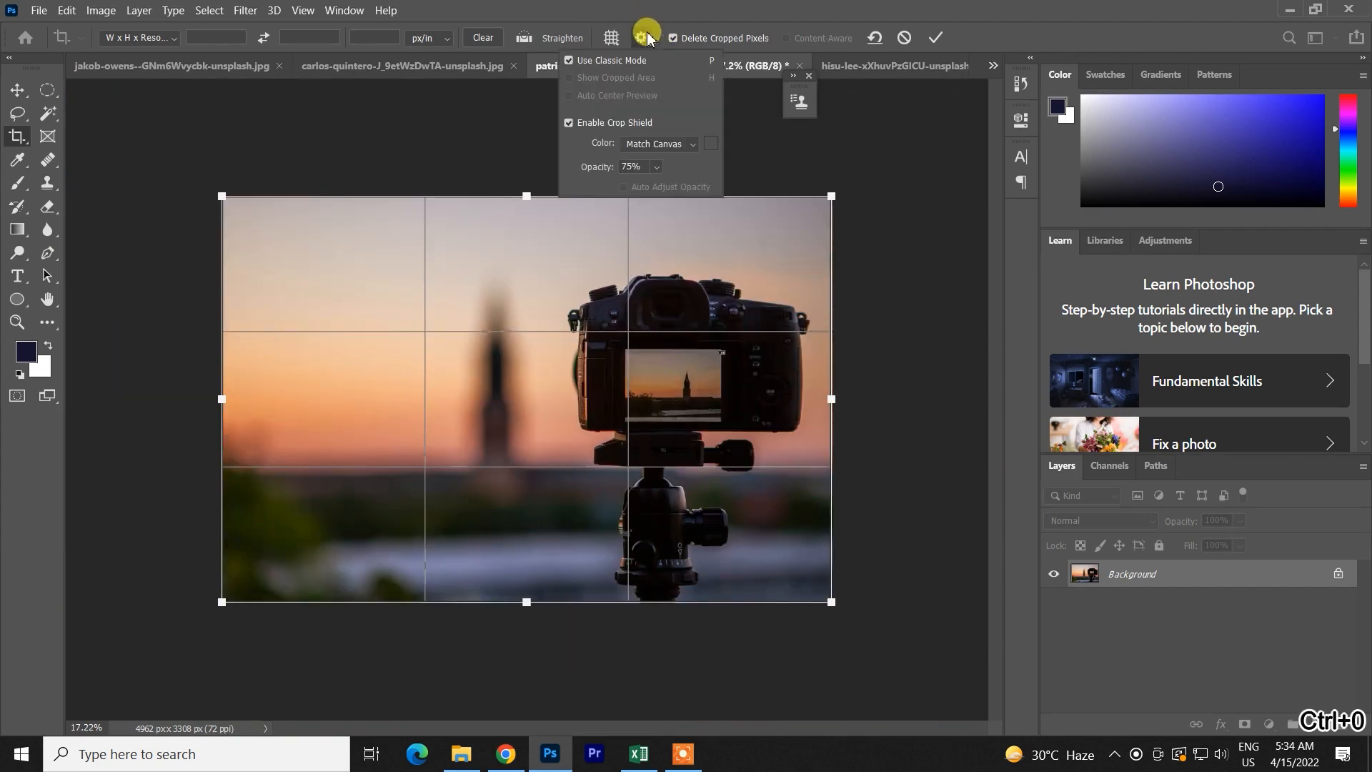
left_click(582, 63)
left_click(570, 127)
left_click(687, 144)
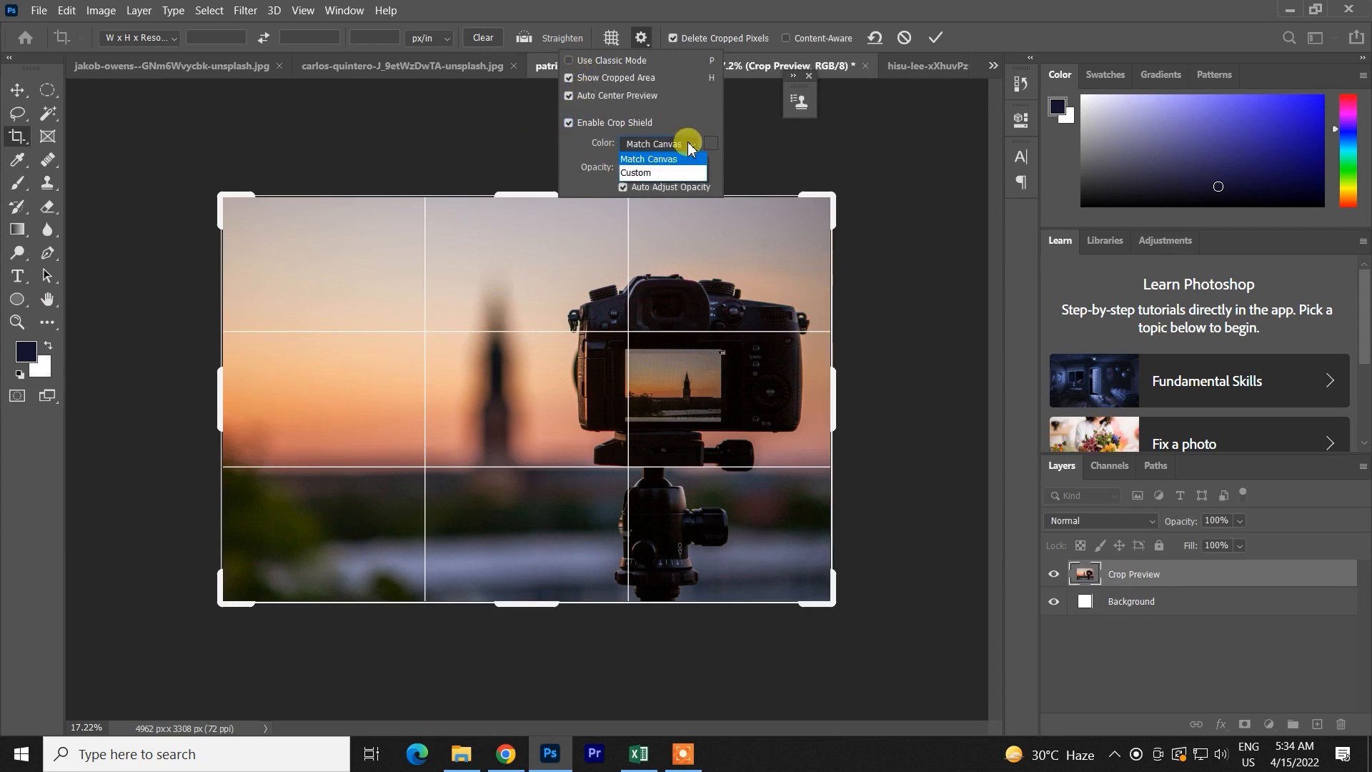
left_click(679, 164)
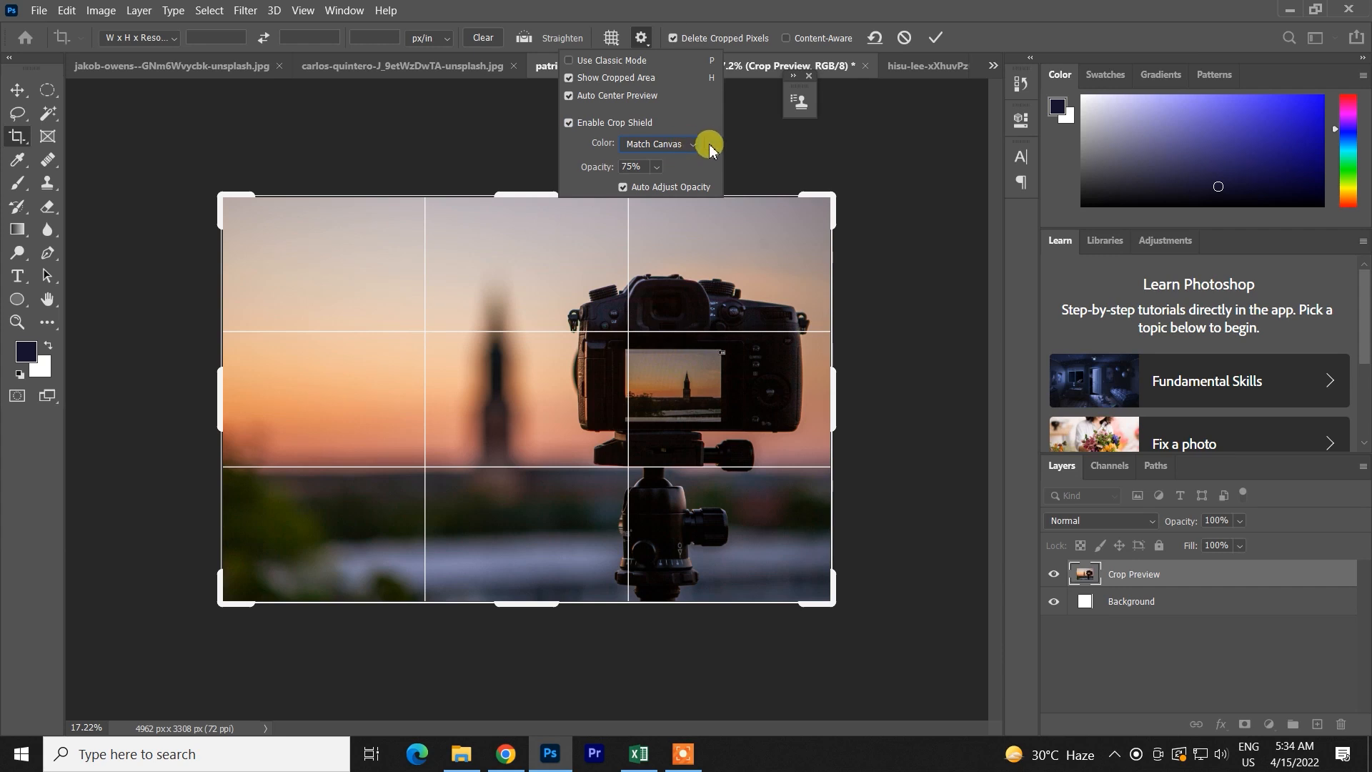
Set the crop shield color to Custom with a fully saturated bright red
left_click(691, 148)
left_click(678, 168)
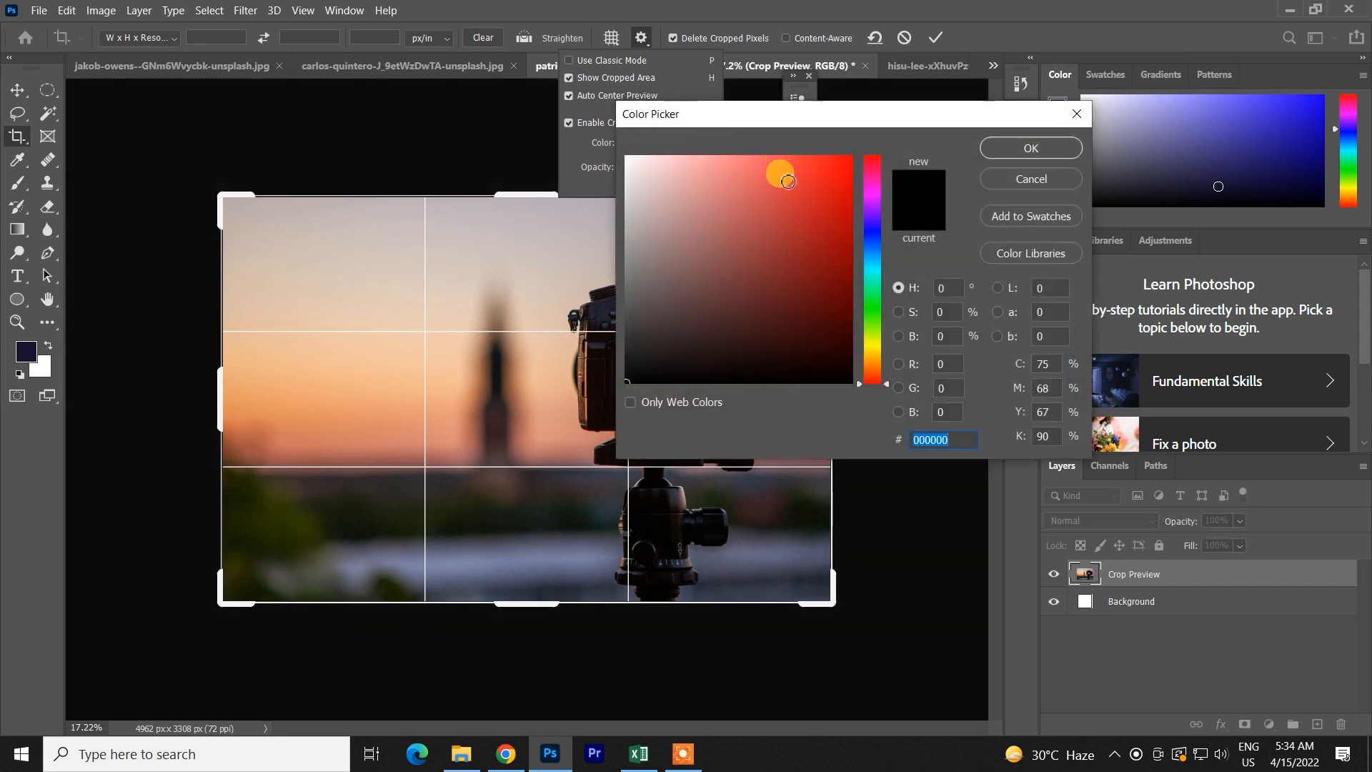
left_click_drag(781, 175, 854, 154)
left_click(1031, 148)
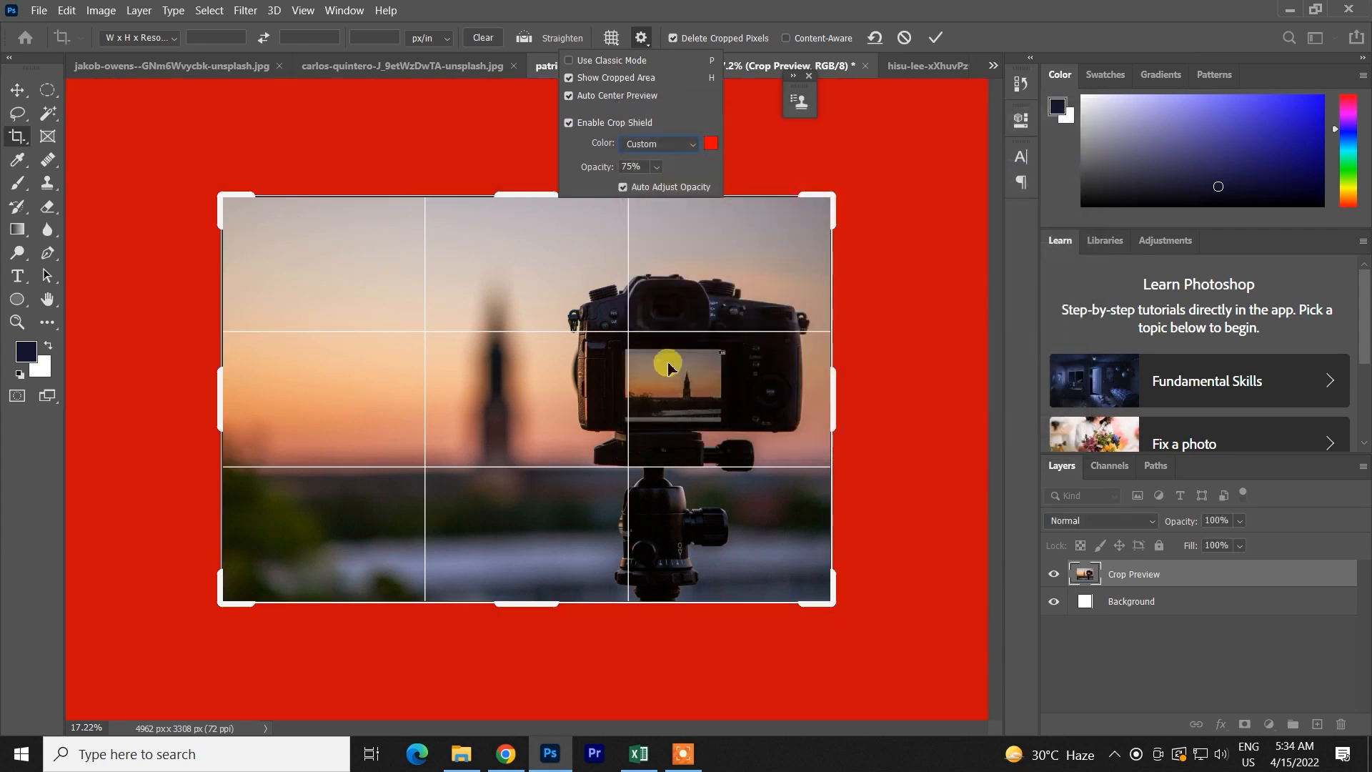
Return the crop shield color to Match Canvas and try a near-black Custom color instead
left_click(657, 145)
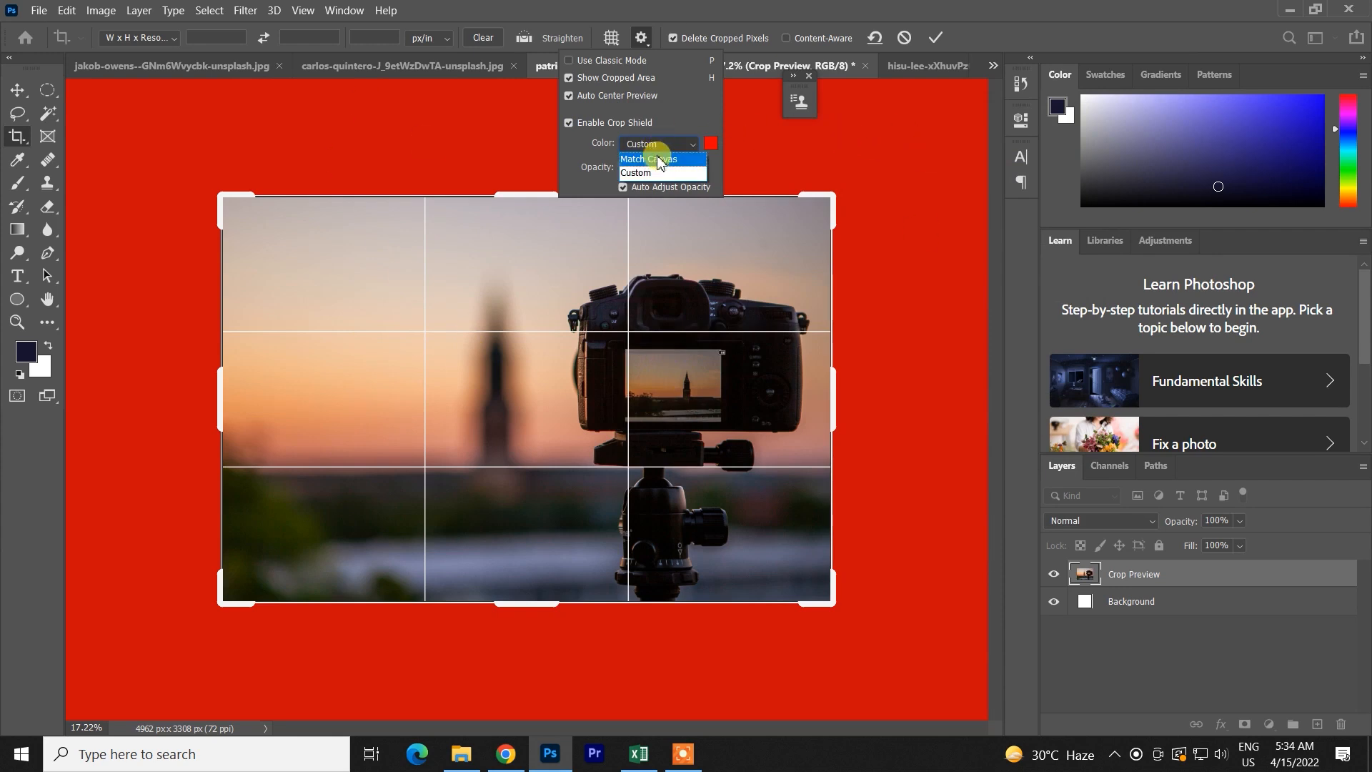
left_click(658, 160)
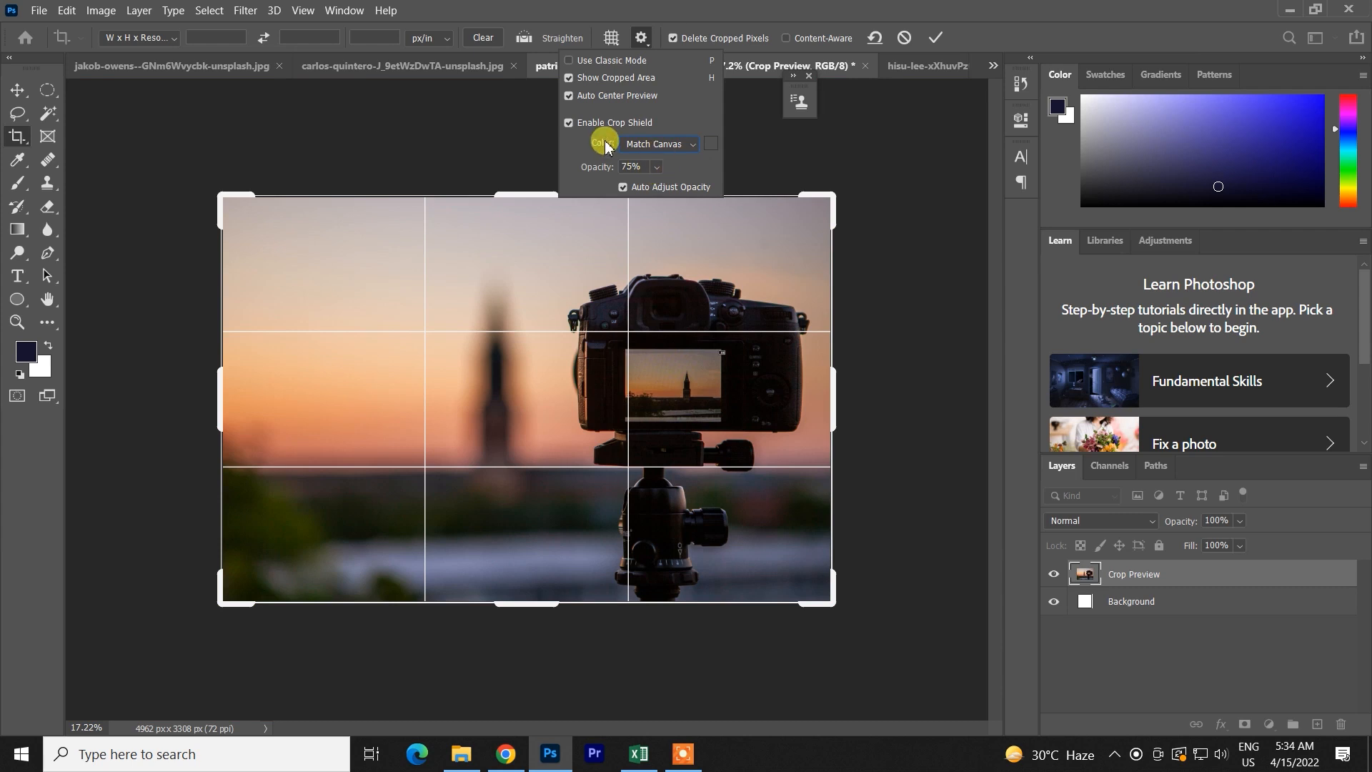
left_click(711, 150)
left_click(665, 179)
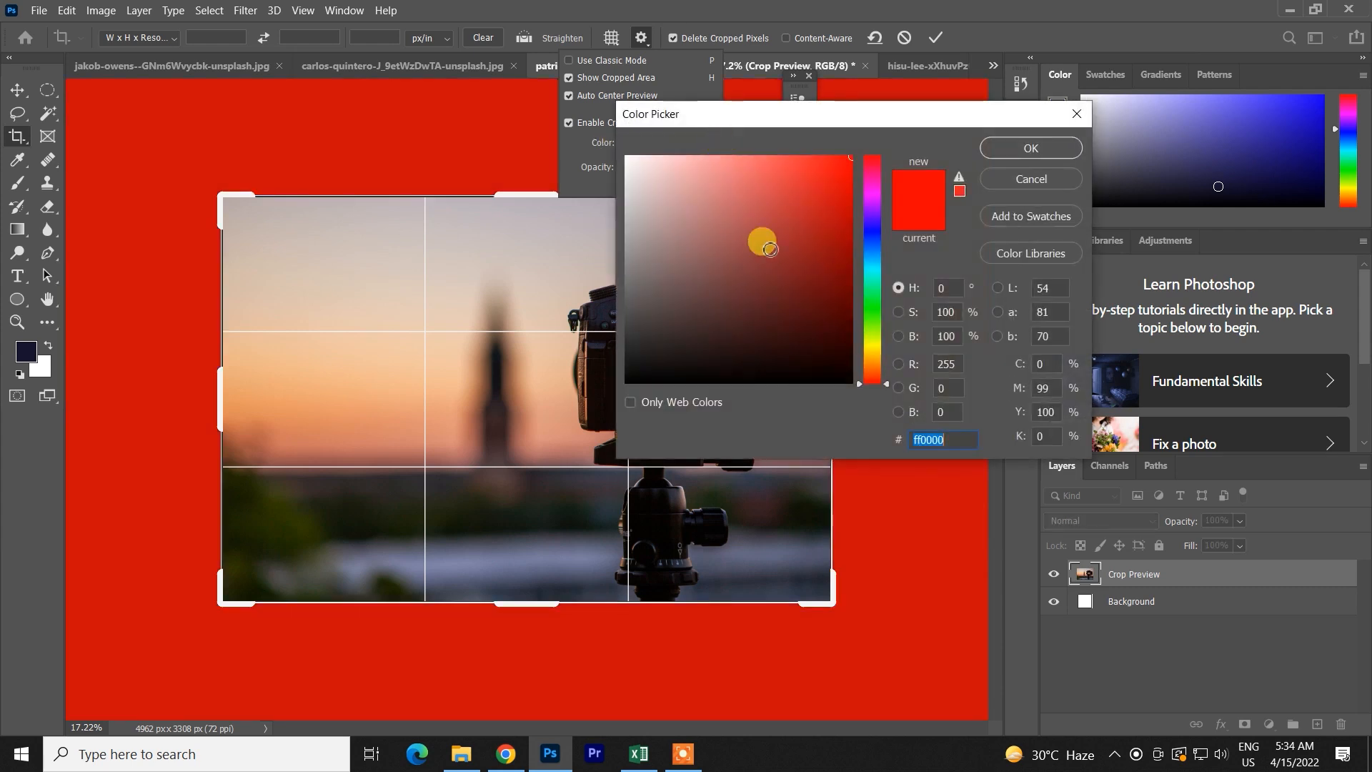
left_click(655, 178)
left_click(753, 362)
left_click(1030, 148)
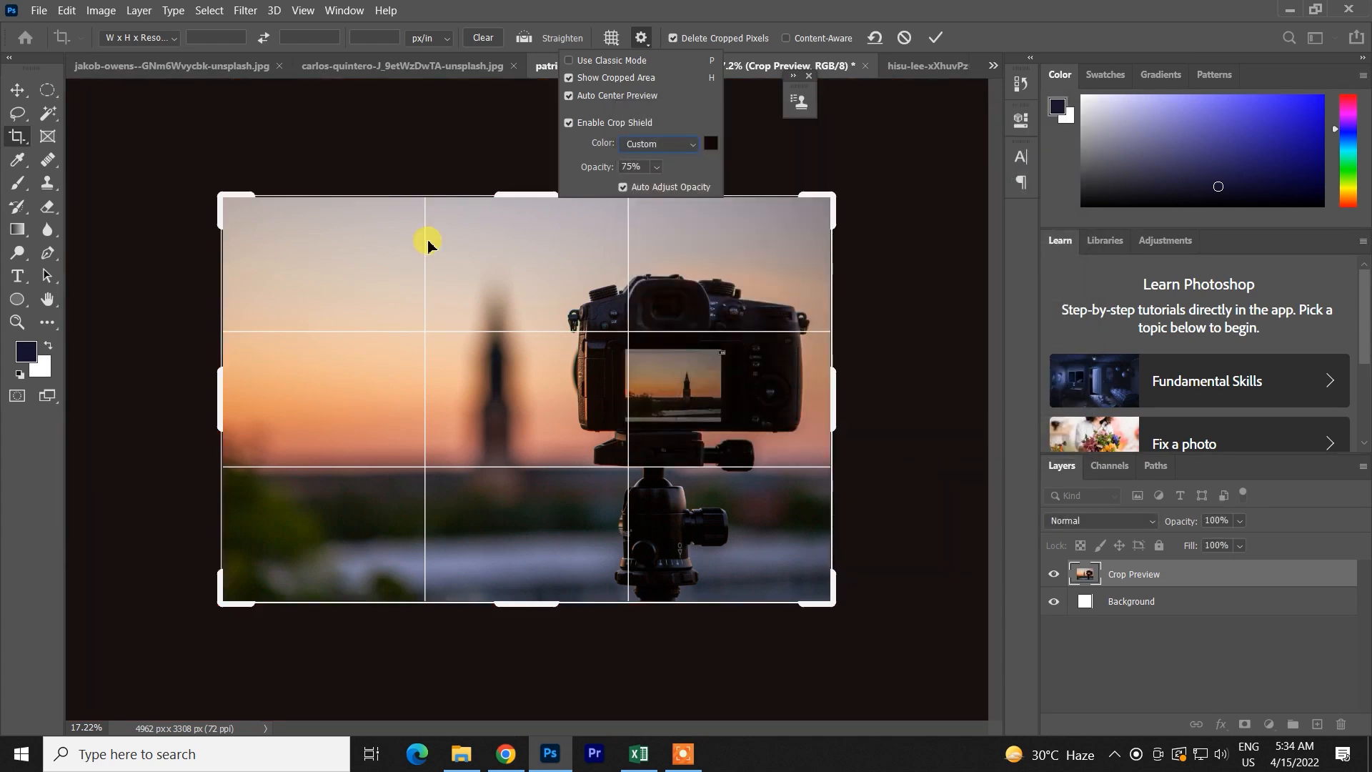
Check the dark crop shield around the camera photo and set the shield color back to Match Canvas
left_click(935, 37)
scroll(631, 348, "down", 5)
left_click(630, 349)
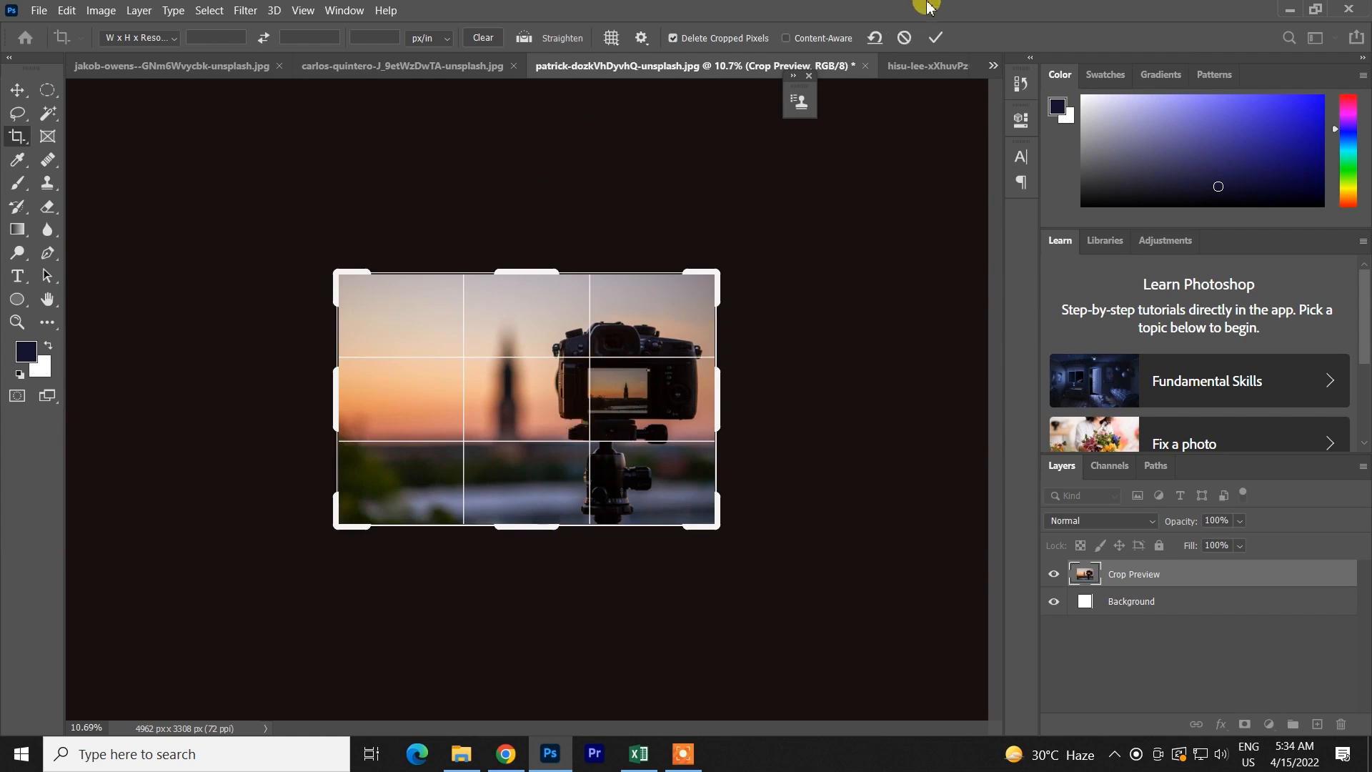
left_click(937, 36)
left_click(564, 359)
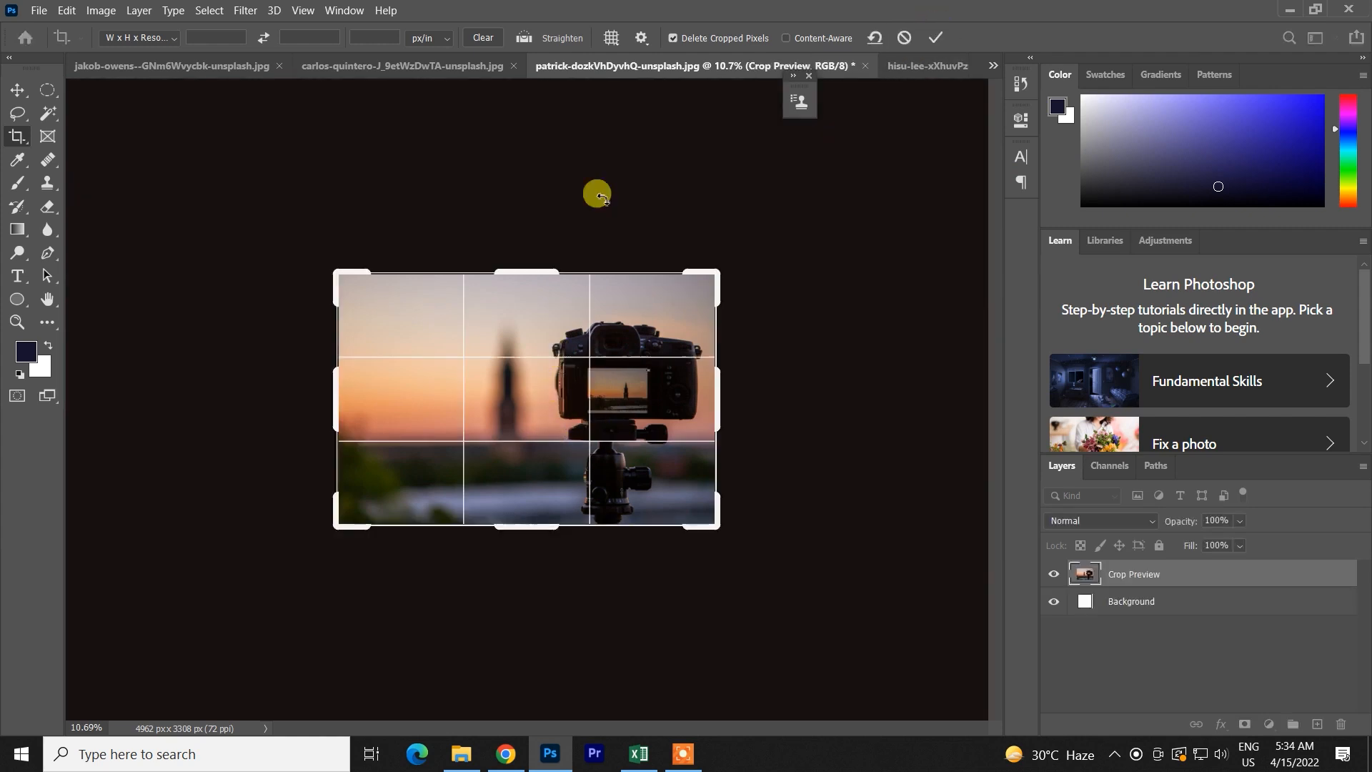
left_click(645, 41)
left_click(647, 144)
left_click(652, 147)
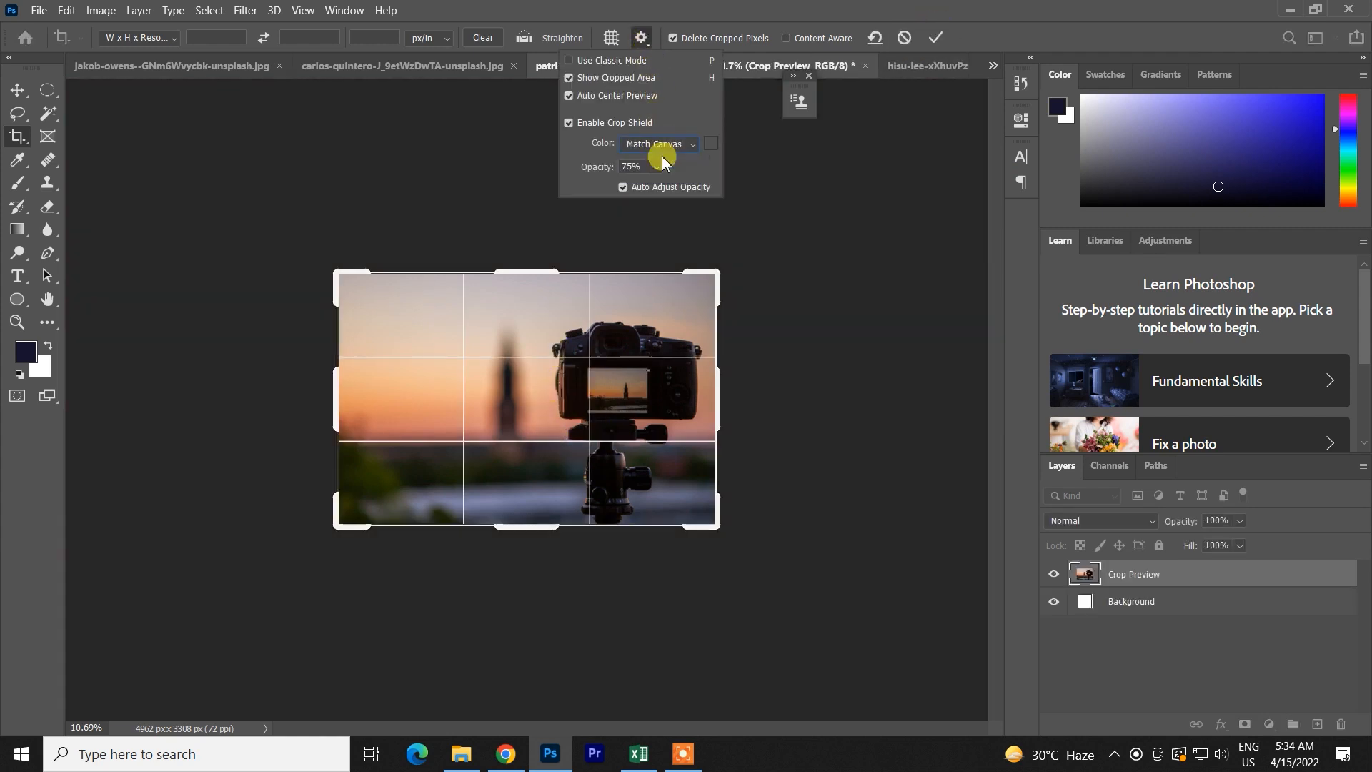
Raise the crop shield opacity to 100% and try a lighter red Custom color
left_click_drag(591, 170, 646, 179)
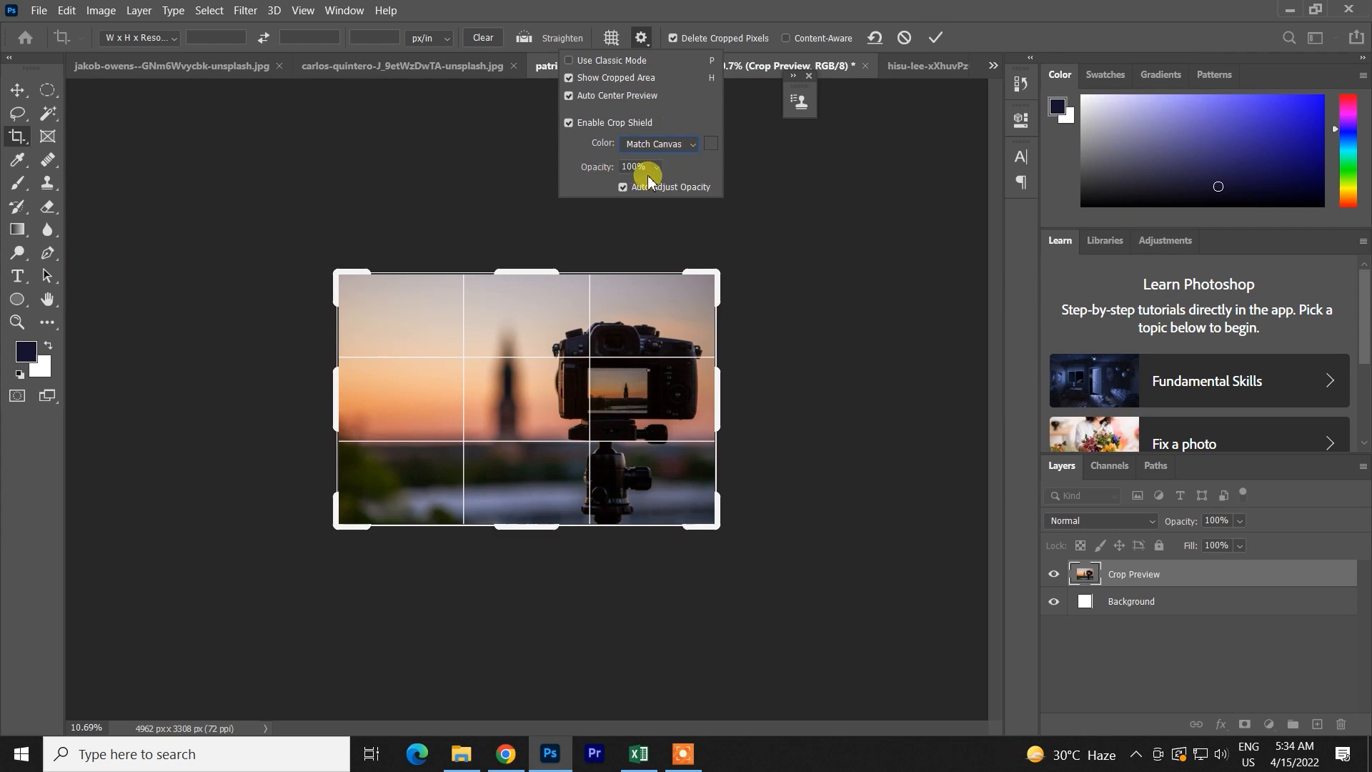
key("ctrl+z")
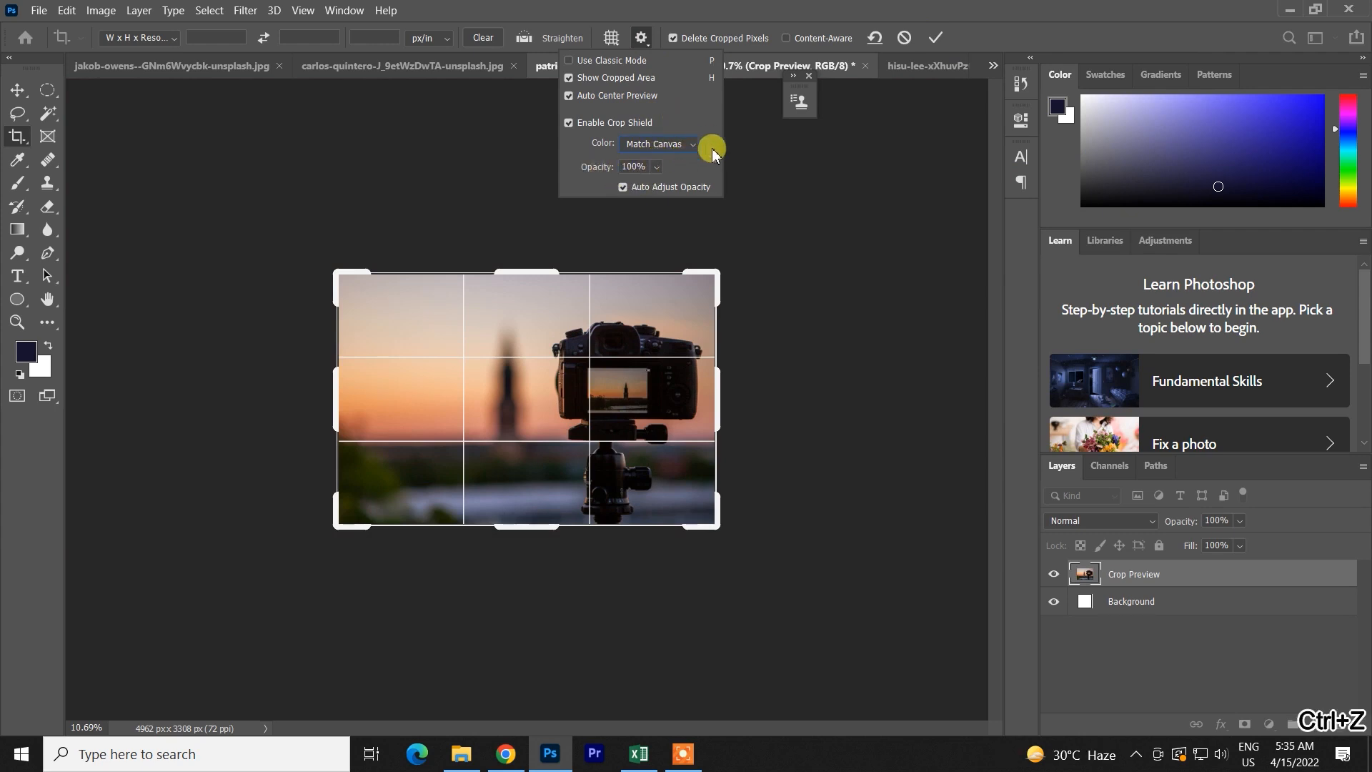
left_click(661, 144)
left_click(653, 171)
left_click(769, 193)
left_click(1031, 148)
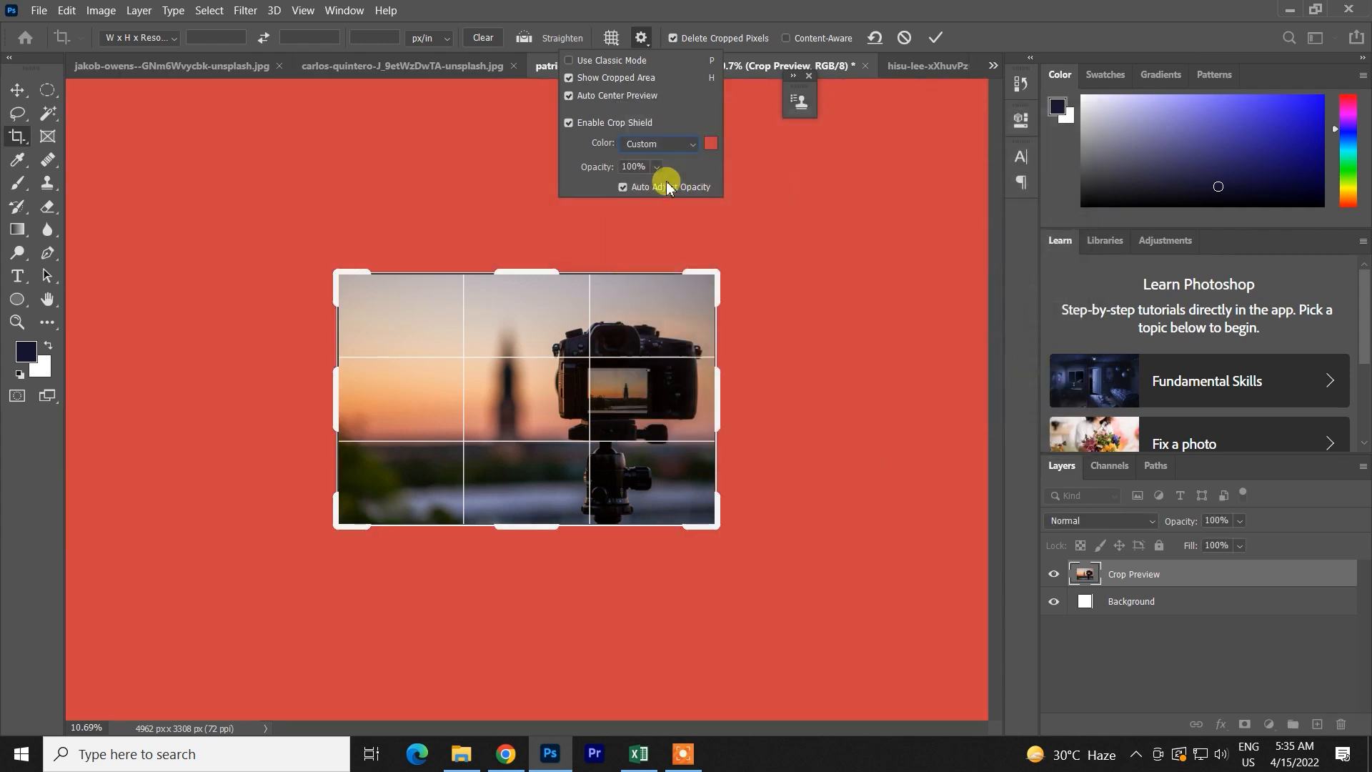
Try the crop shield at 36% opacity and reset it to 75% opacity with the Match Canvas color
left_click_drag(611, 166, 443, 480)
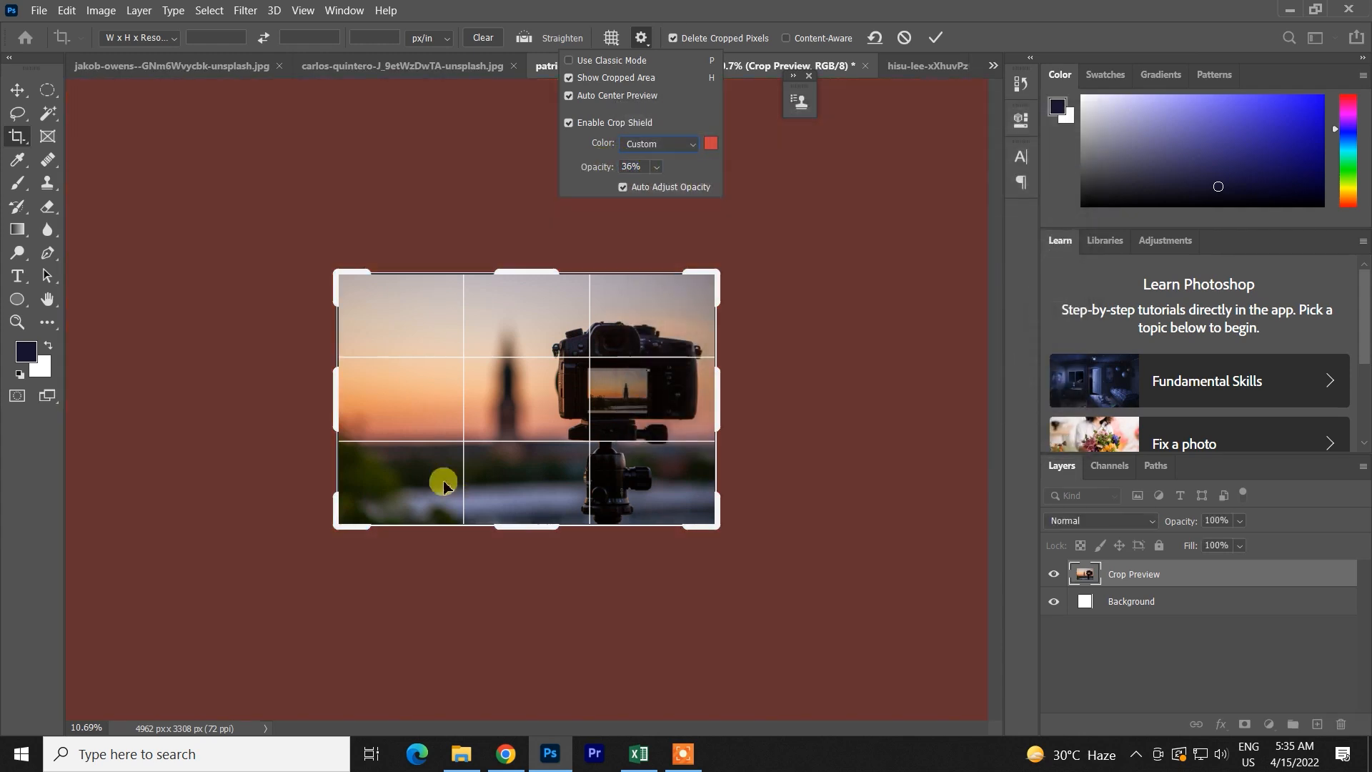
left_click(632, 166)
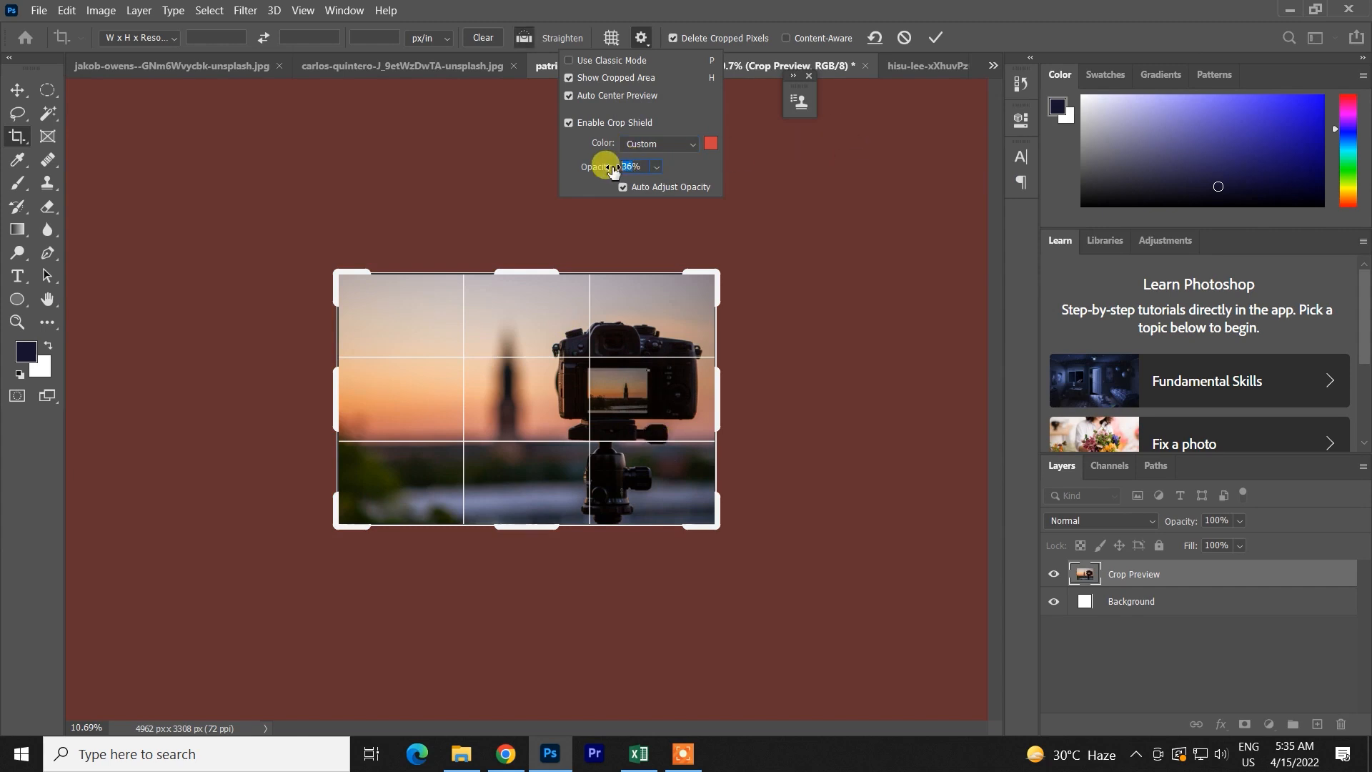
left_click(583, 170)
left_click(646, 144)
left_click(646, 160)
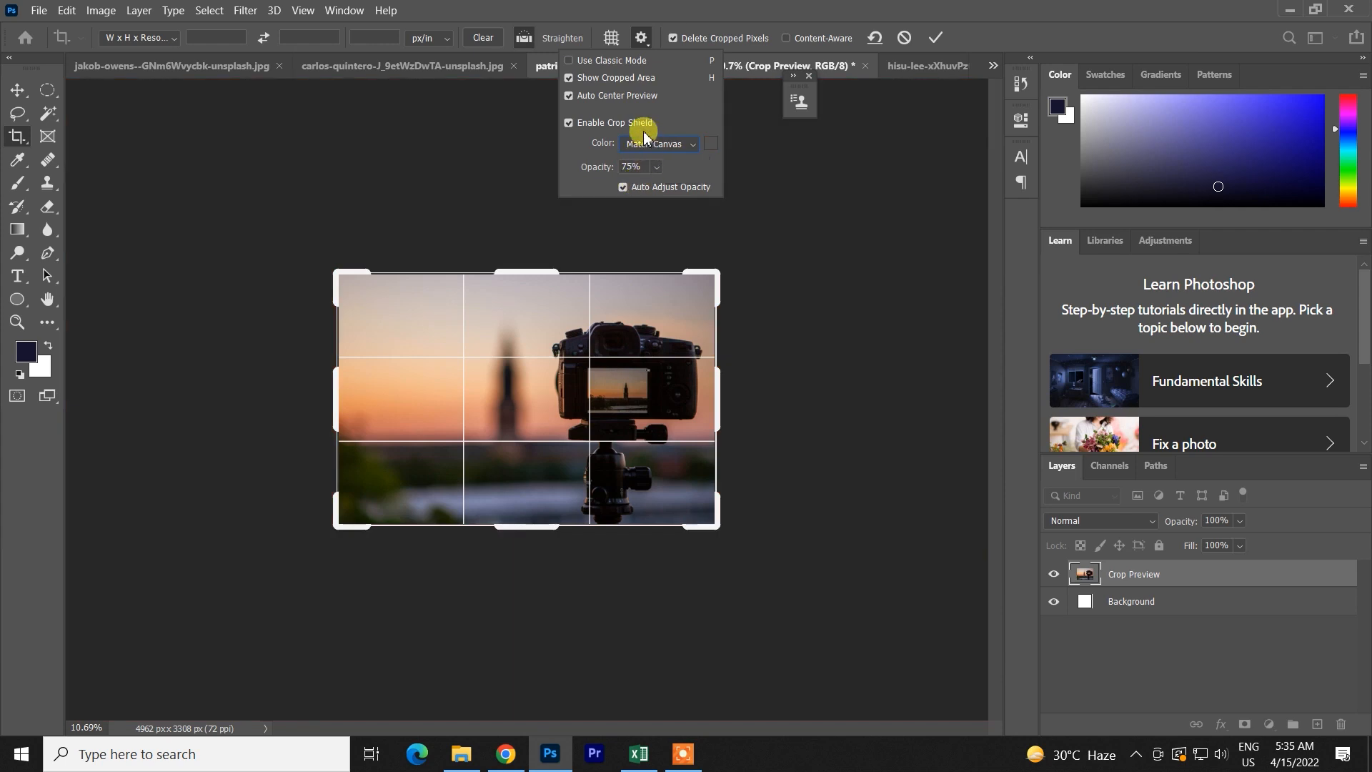
Switch Use Classic Mode on and off again for comparison, and commit the uncropped camera photo
left_click(569, 60)
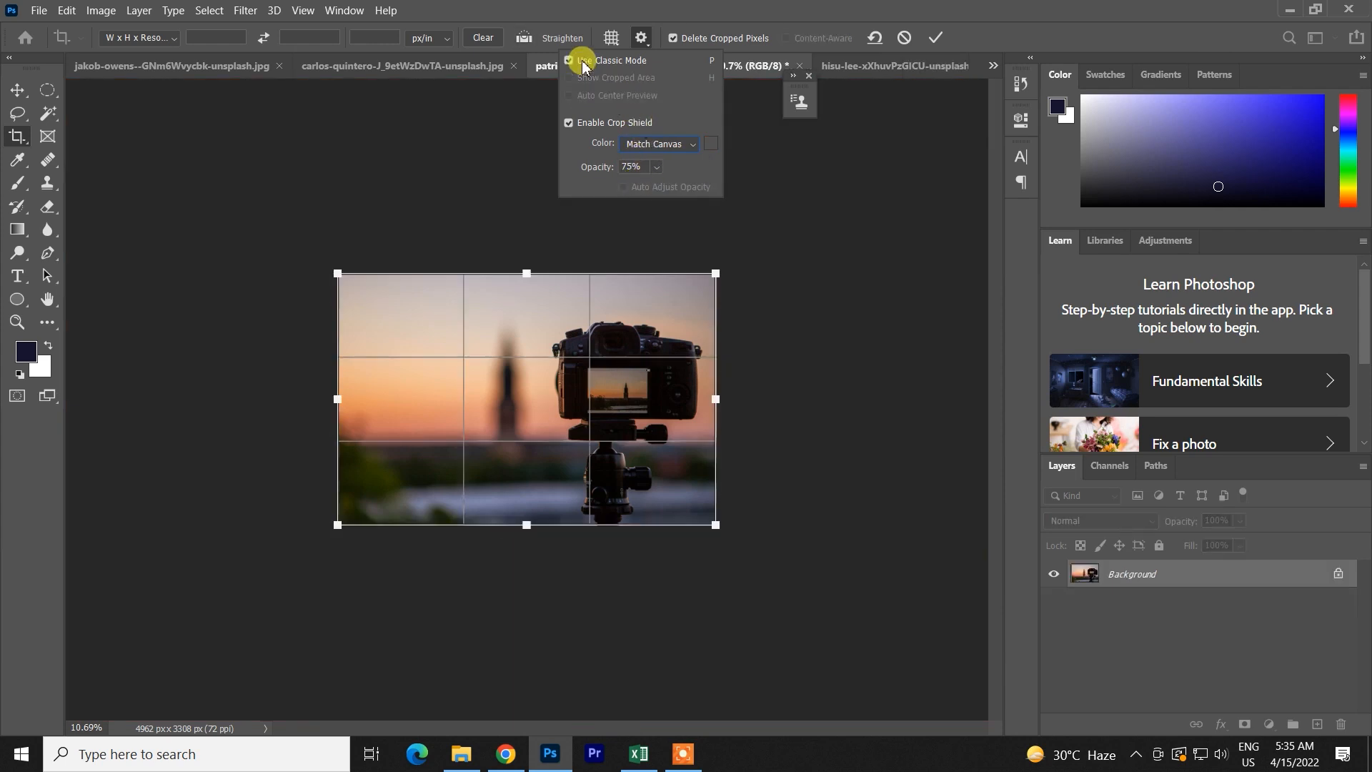
left_click(582, 63)
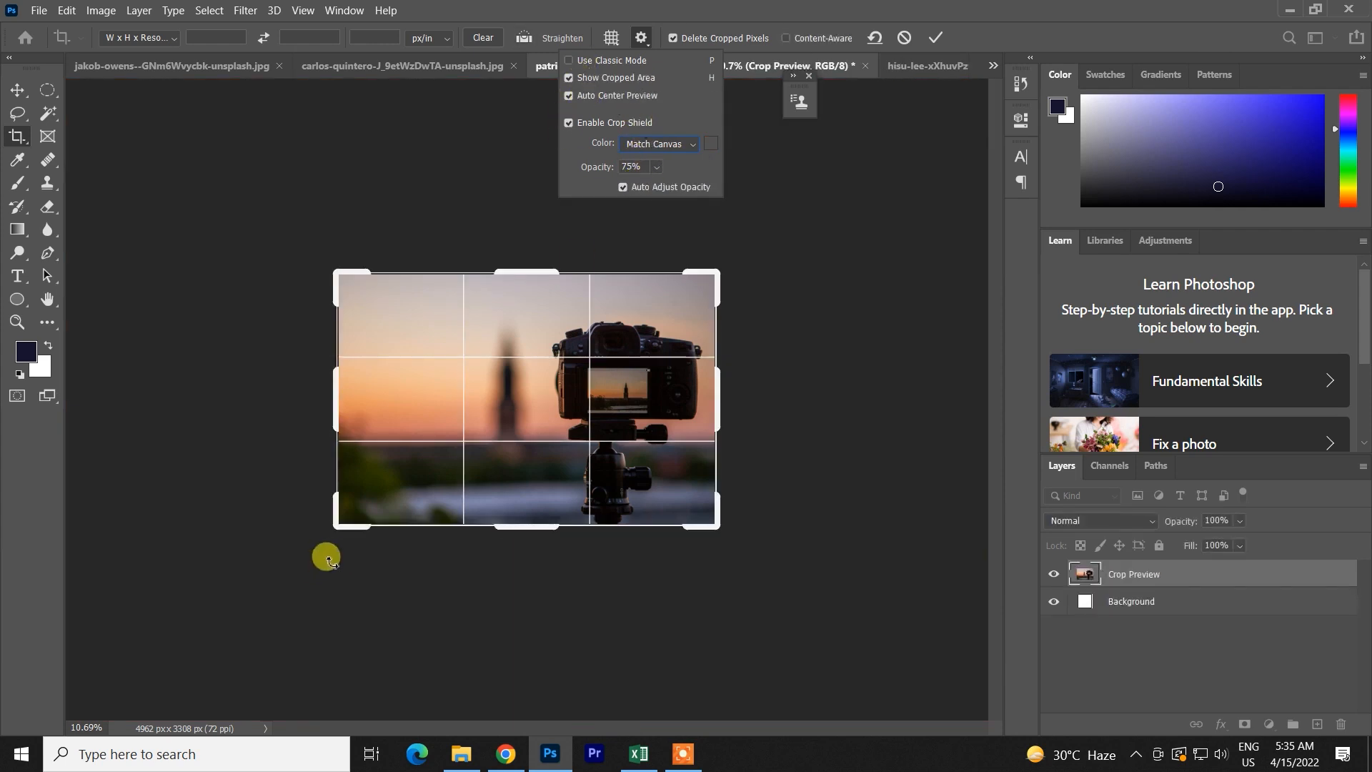
left_click(935, 37)
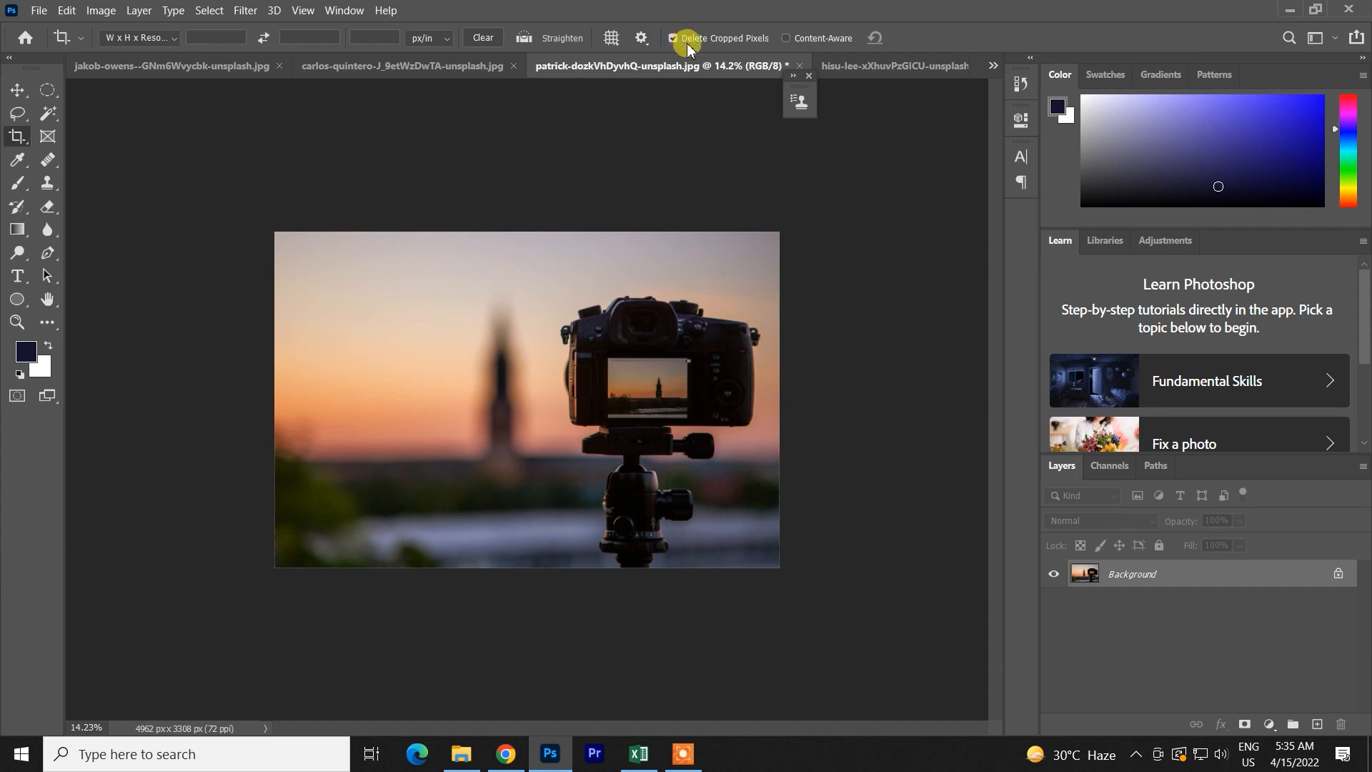
Crop away the left part of the camera photo to about 2941 px wide with Delete Cropped Pixels enabled
left_click(547, 485)
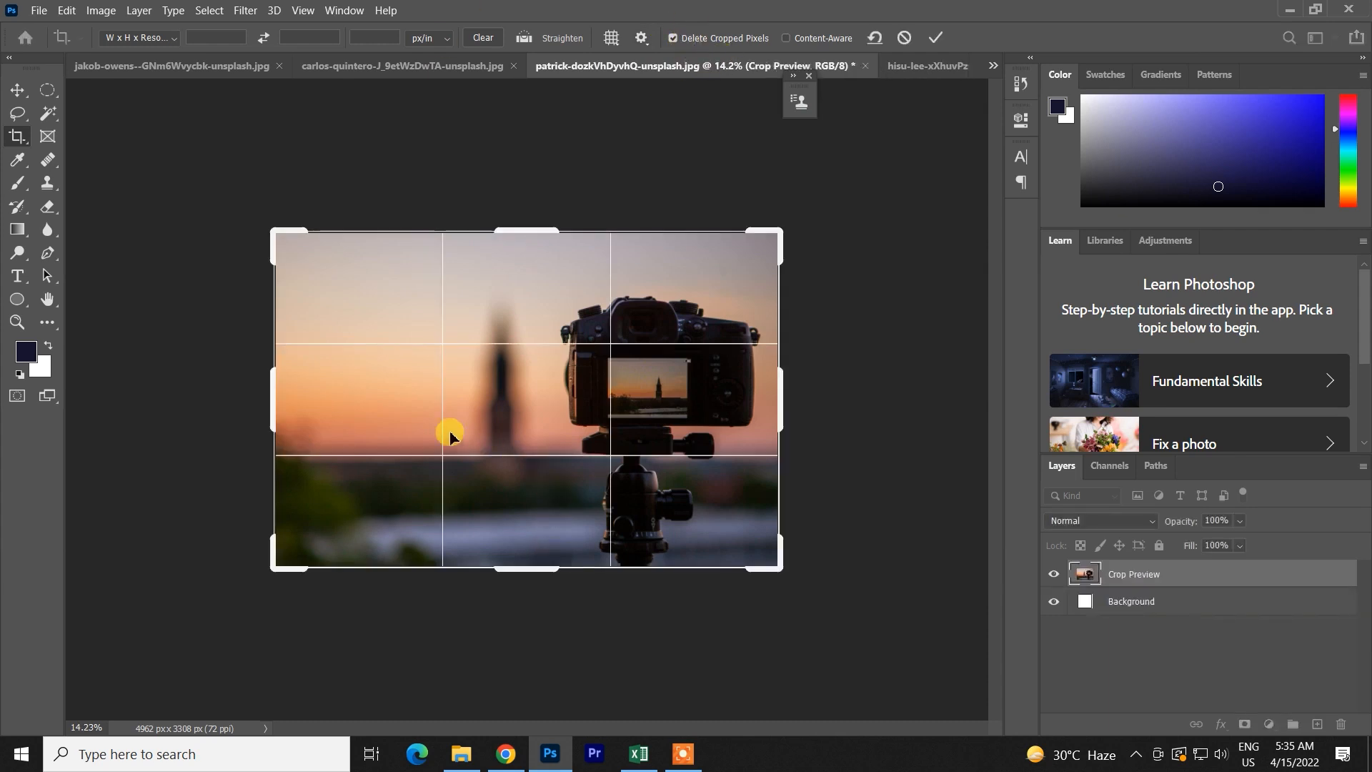
left_click_drag(276, 392, 310, 400)
left_click_drag(381, 403, 373, 403)
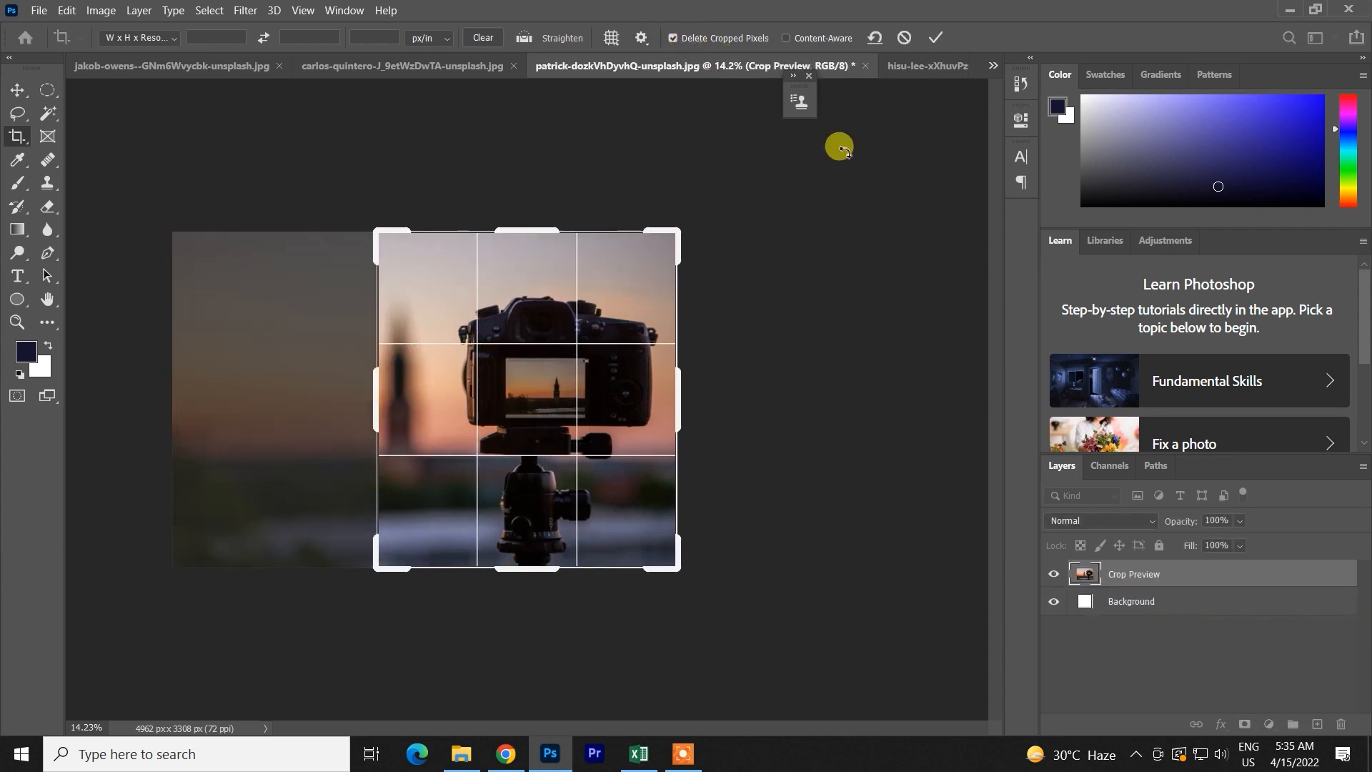
left_click(935, 38)
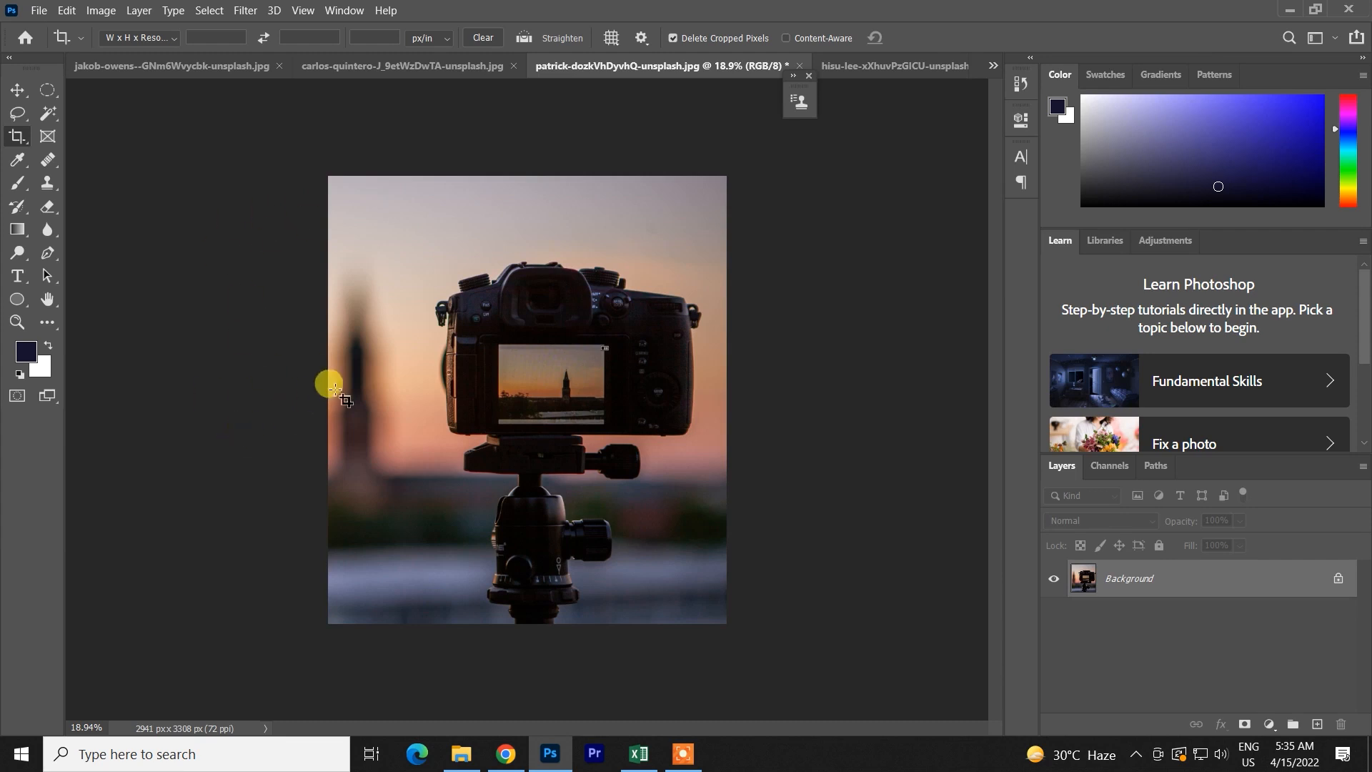
Extend the crop box past the photo's left edge to about 4543 px wide and apply it
left_click(543, 366)
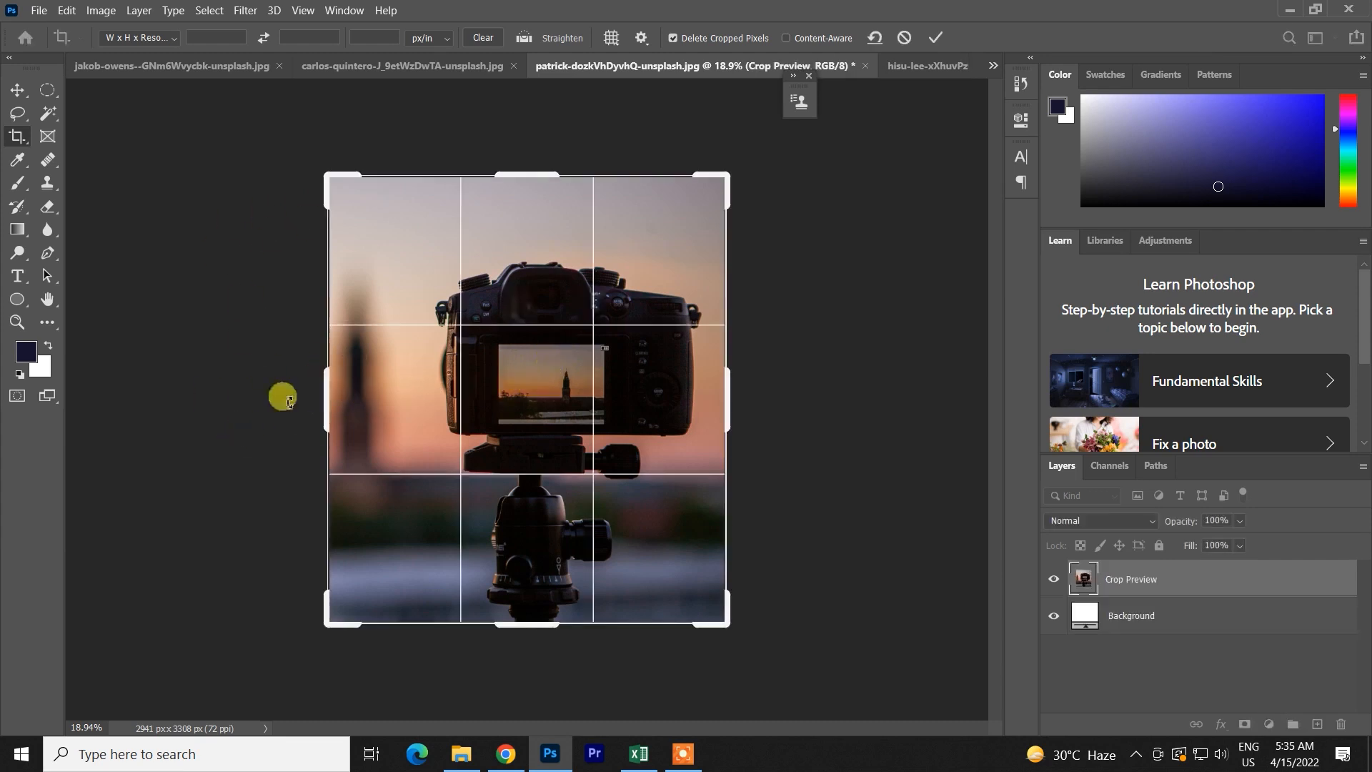
left_click_drag(321, 391, 218, 419)
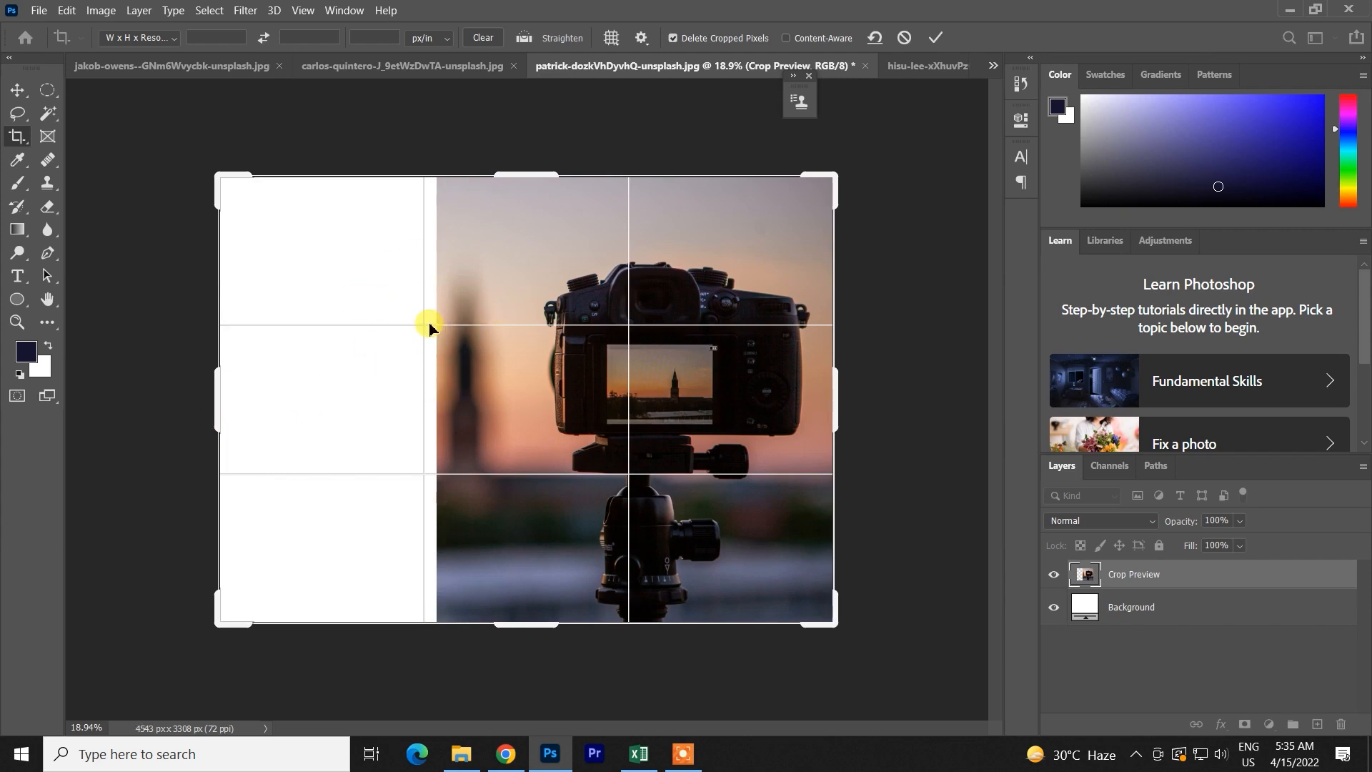
left_click(935, 38)
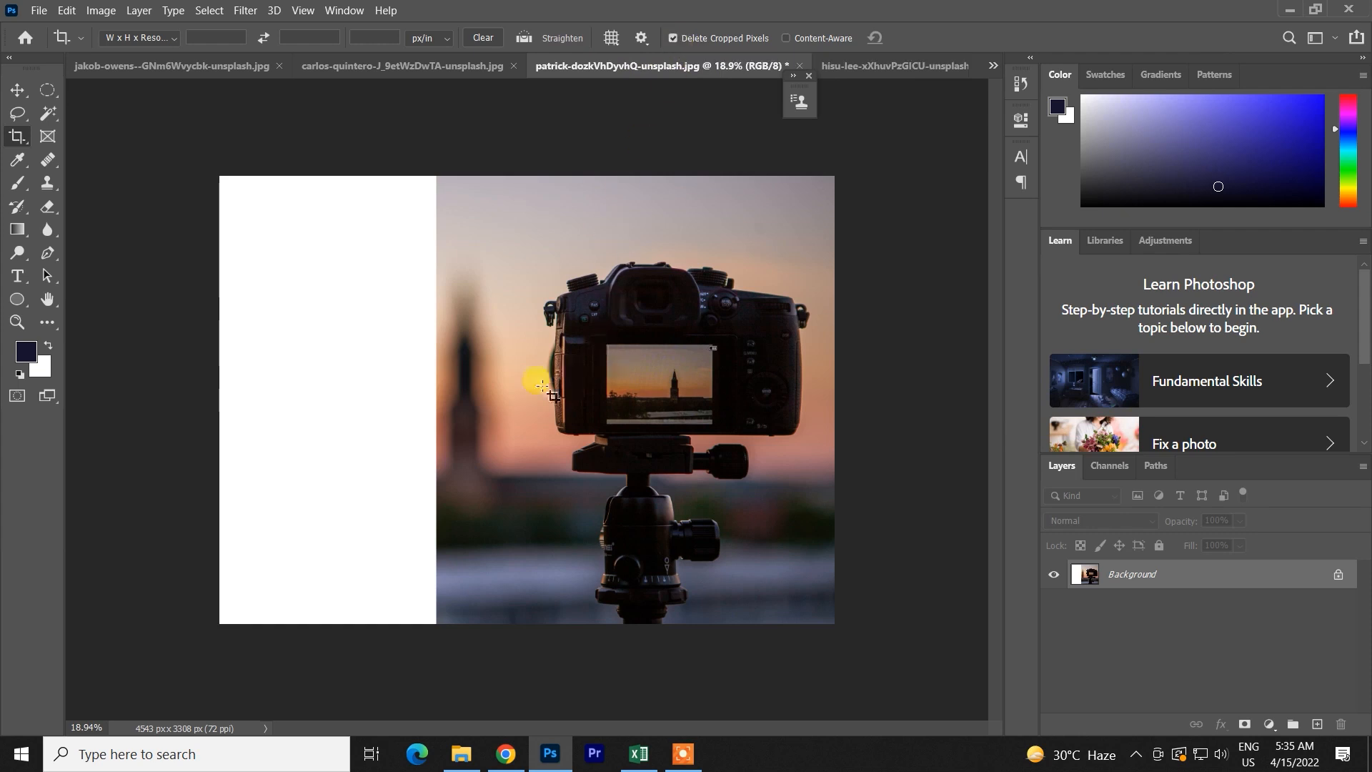
Recheck the crop box on the extended photo and undo the extension and the previous crop
left_click(546, 377)
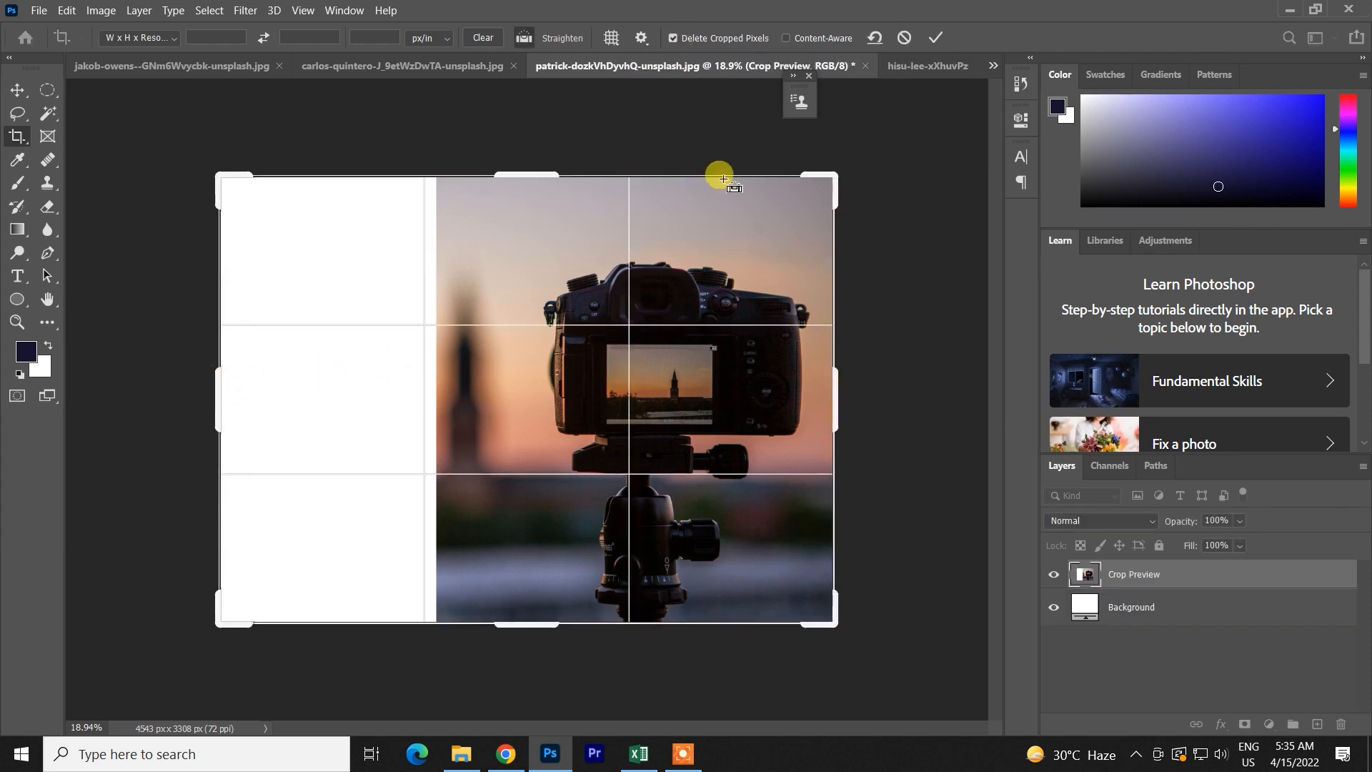
left_click(935, 37)
key("ctrl+z")
key("ctrl+z")
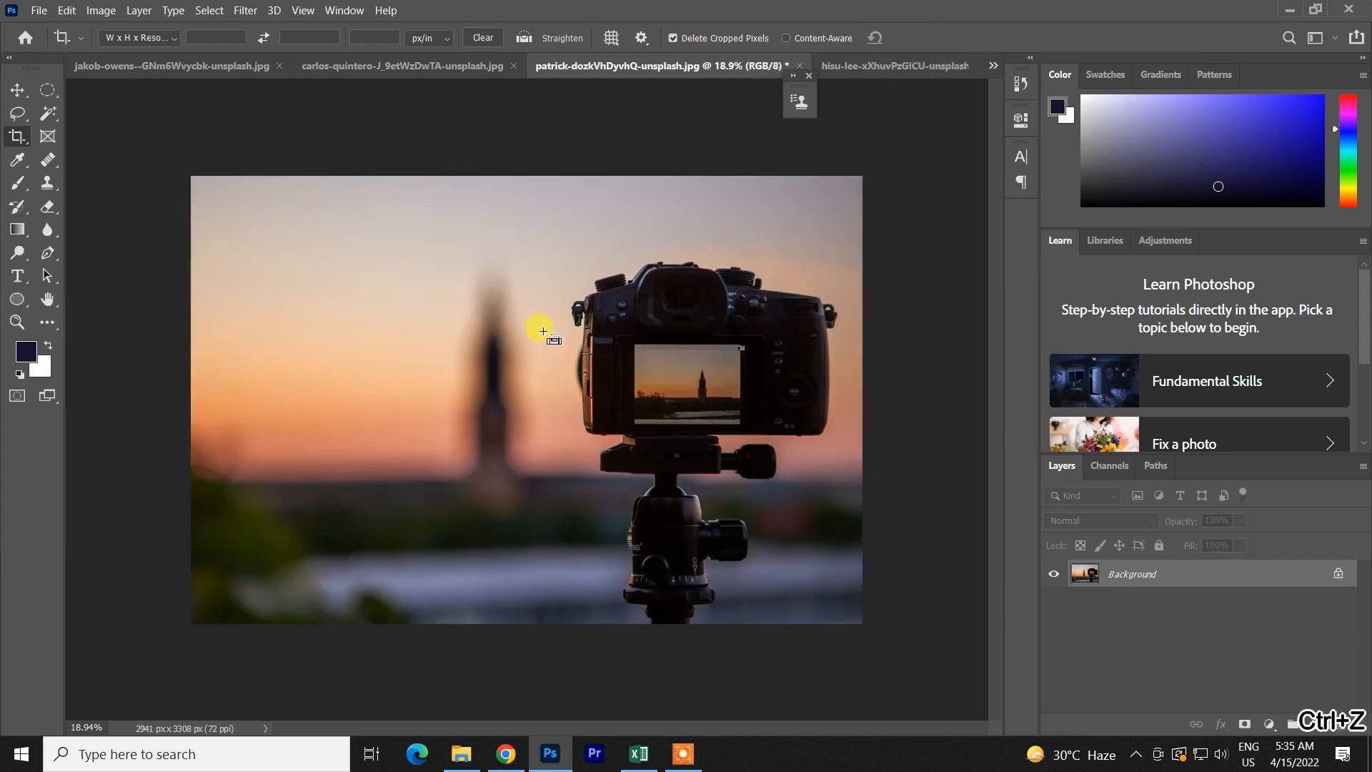
Crop the left side of the camera photo again to about 2840 px wide and apply it
left_click_drag(187, 391, 307, 412)
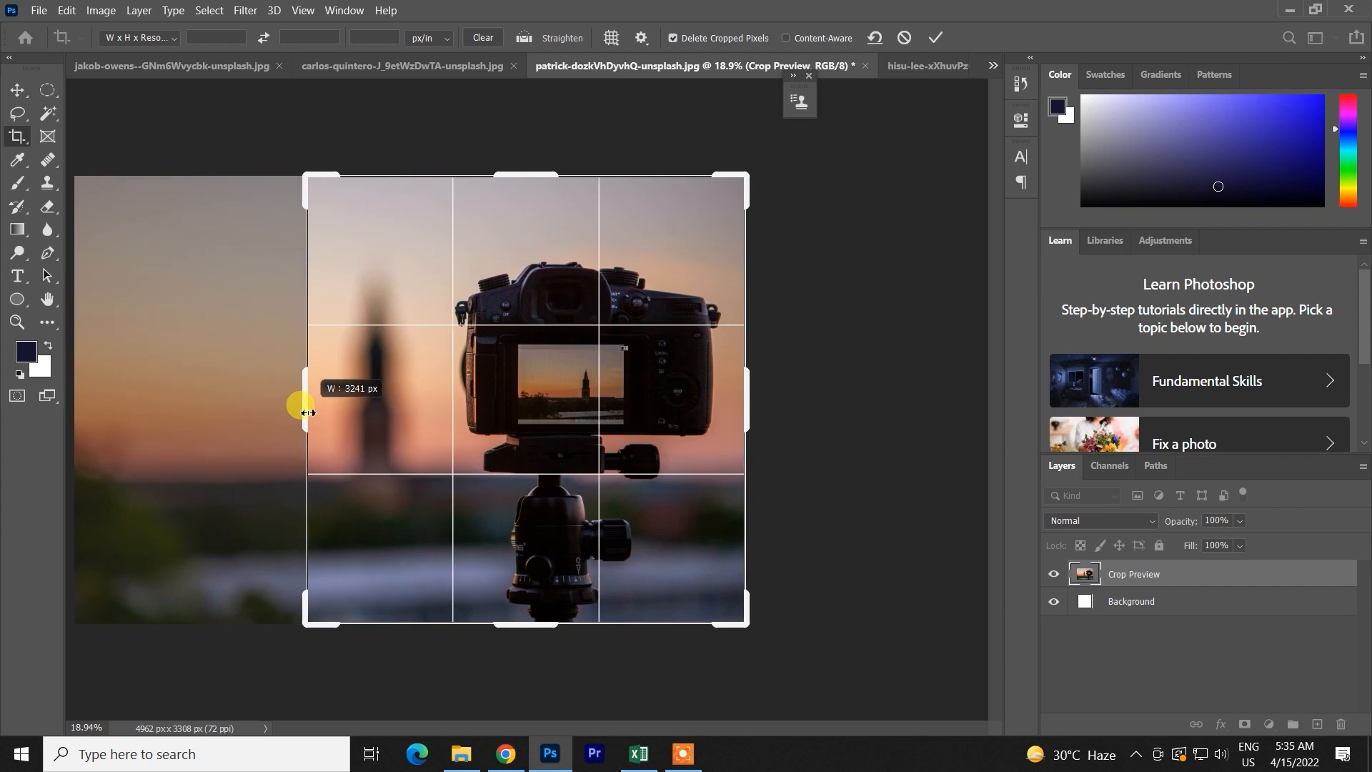
left_click_drag(307, 413, 337, 404)
left_click(933, 37)
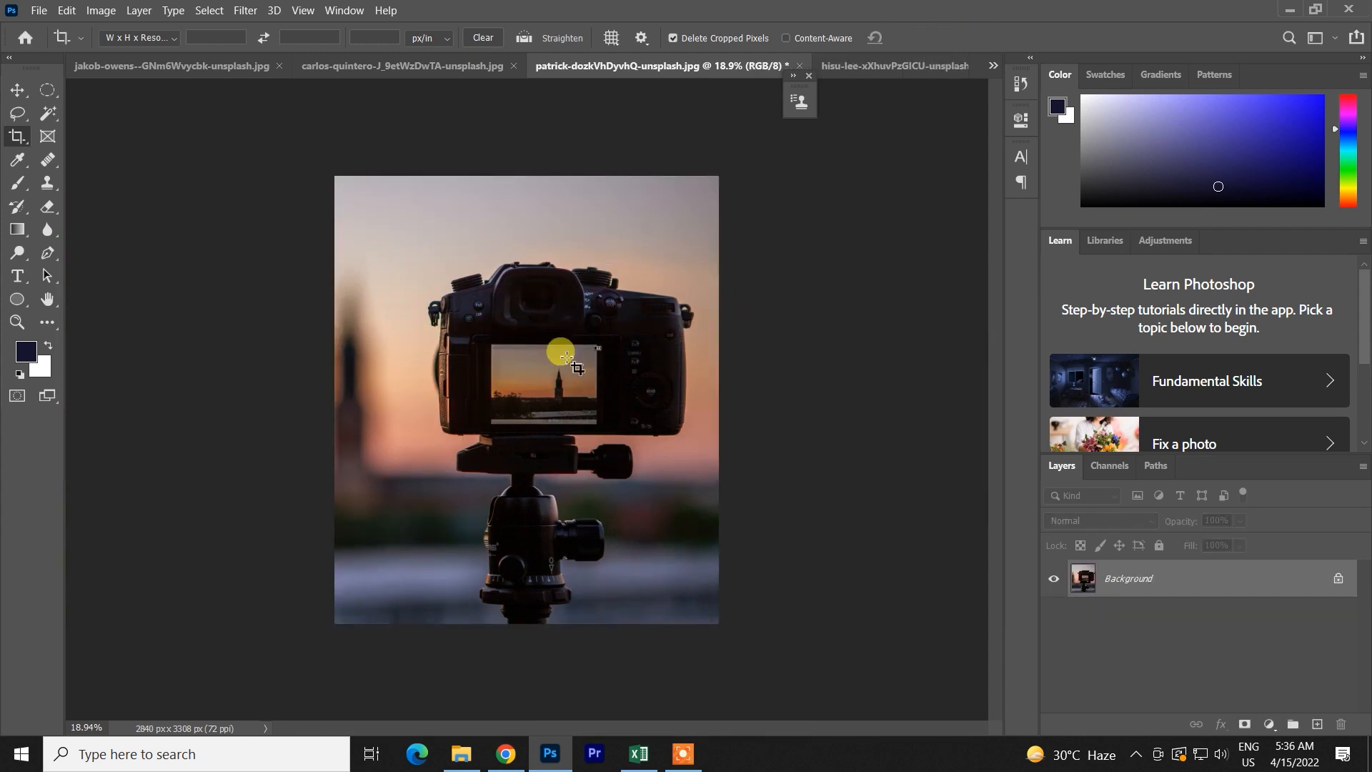
Extend the crop box leftward beyond the cropped photo, apply it and undo both crops
left_click_drag(333, 393, 207, 389)
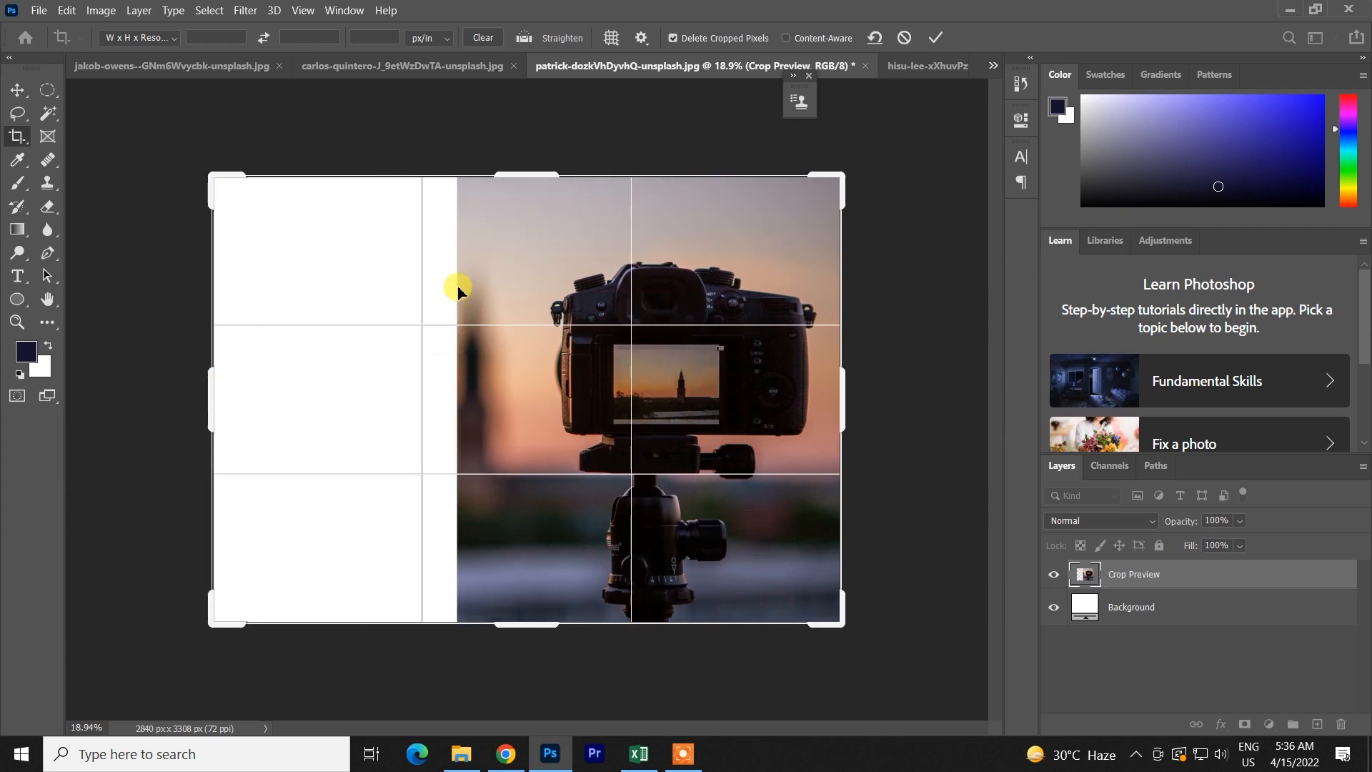
left_click(945, 34)
key("ctrl+z")
key("ctrl+z")
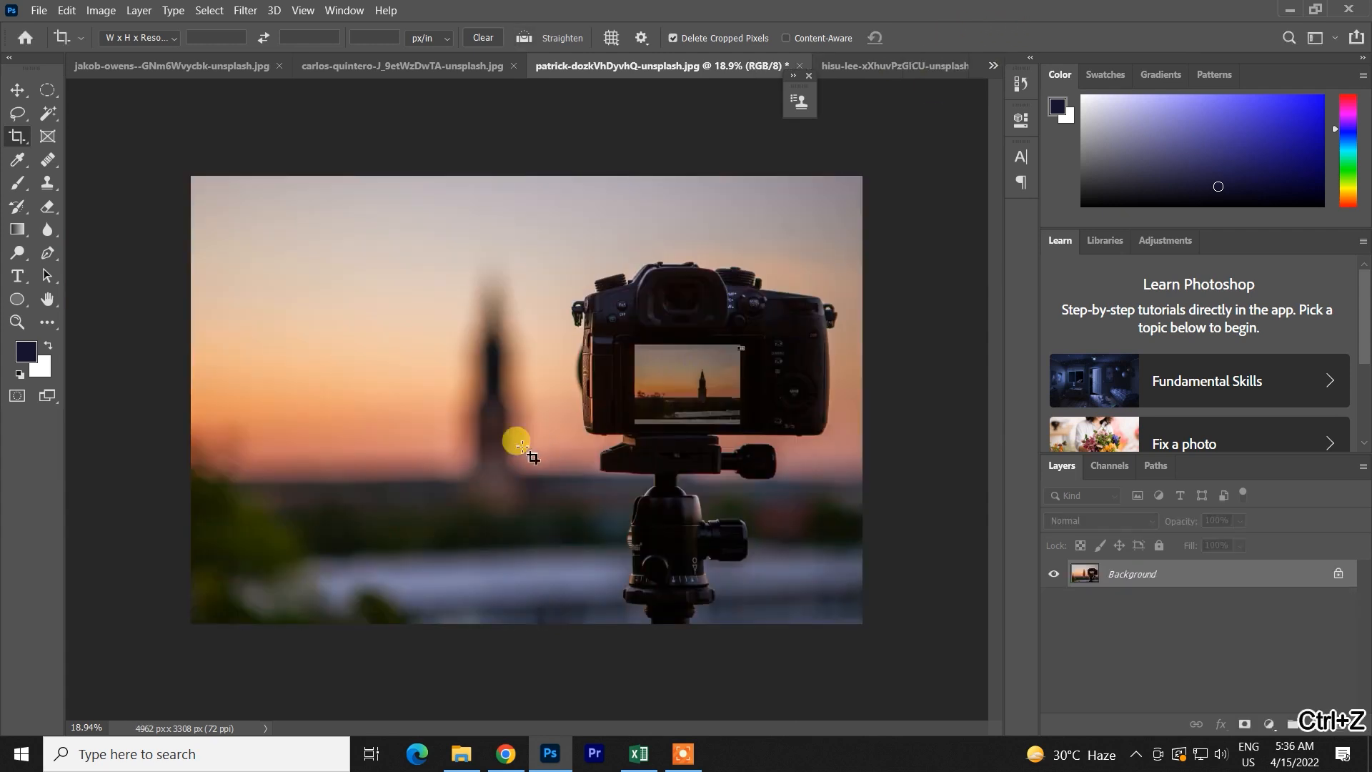
Turn off Delete Cropped Pixels and crop the left side of the camera photo to about 2861 px wide
left_click(673, 40)
left_click(539, 417)
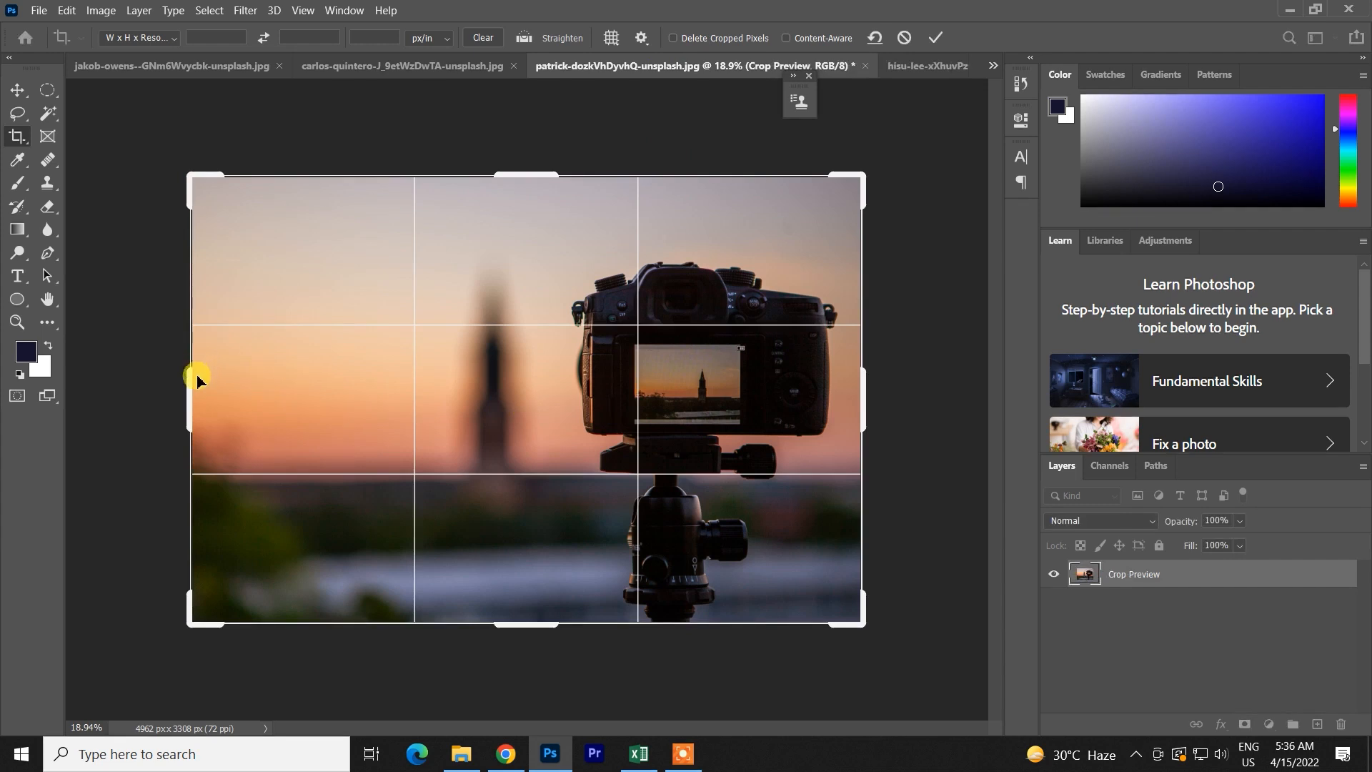
left_click_drag(189, 389, 328, 392)
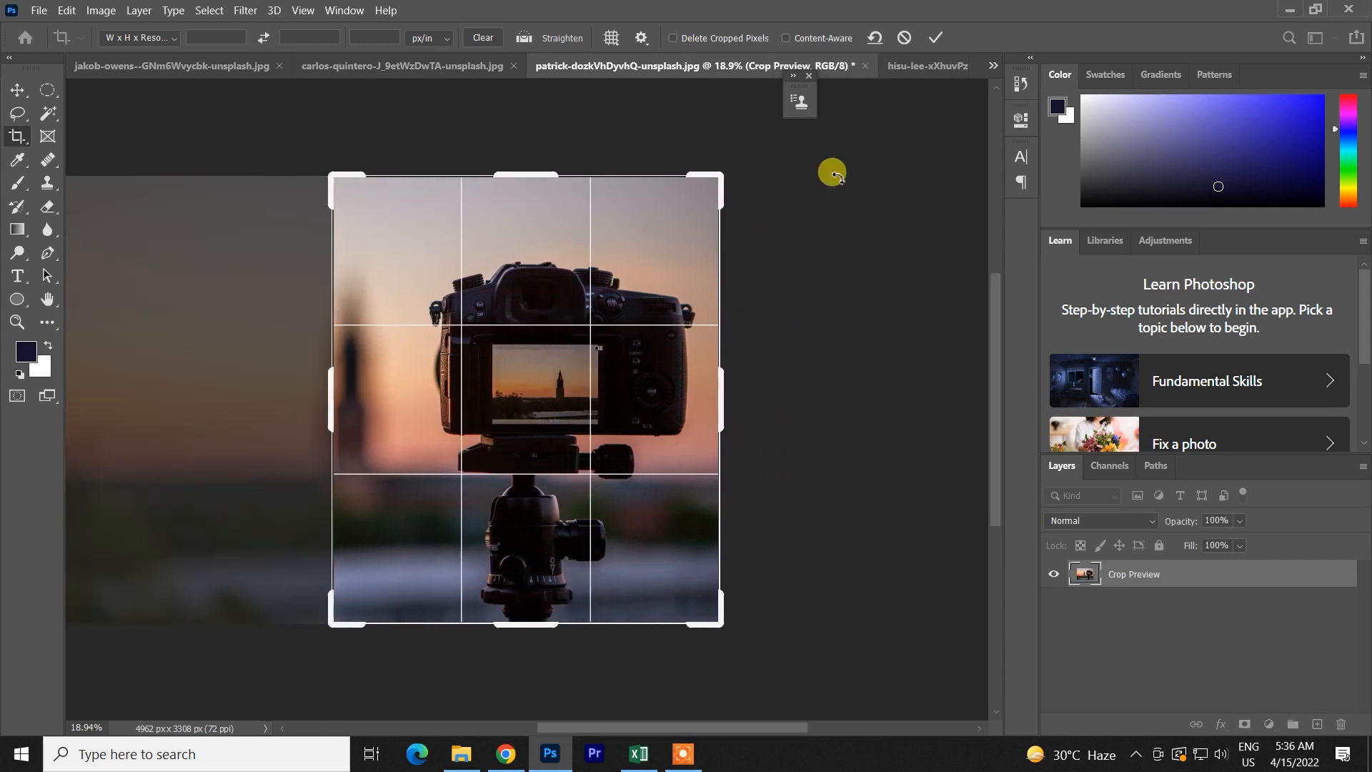
left_click(936, 38)
Reopen the crop and extend its left edge over the hidden pixels to about 4939 px wide, and apply it
left_click(475, 394)
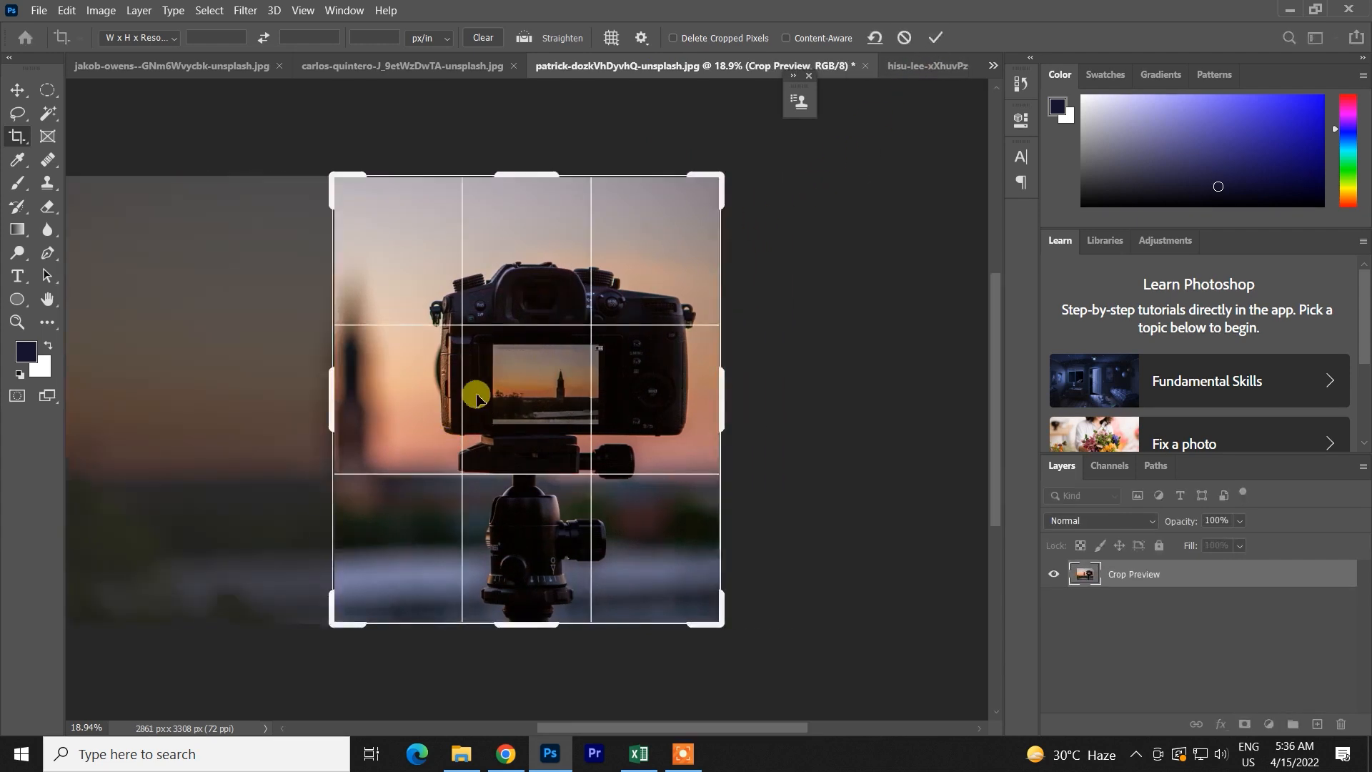
left_click_drag(333, 396, 210, 425)
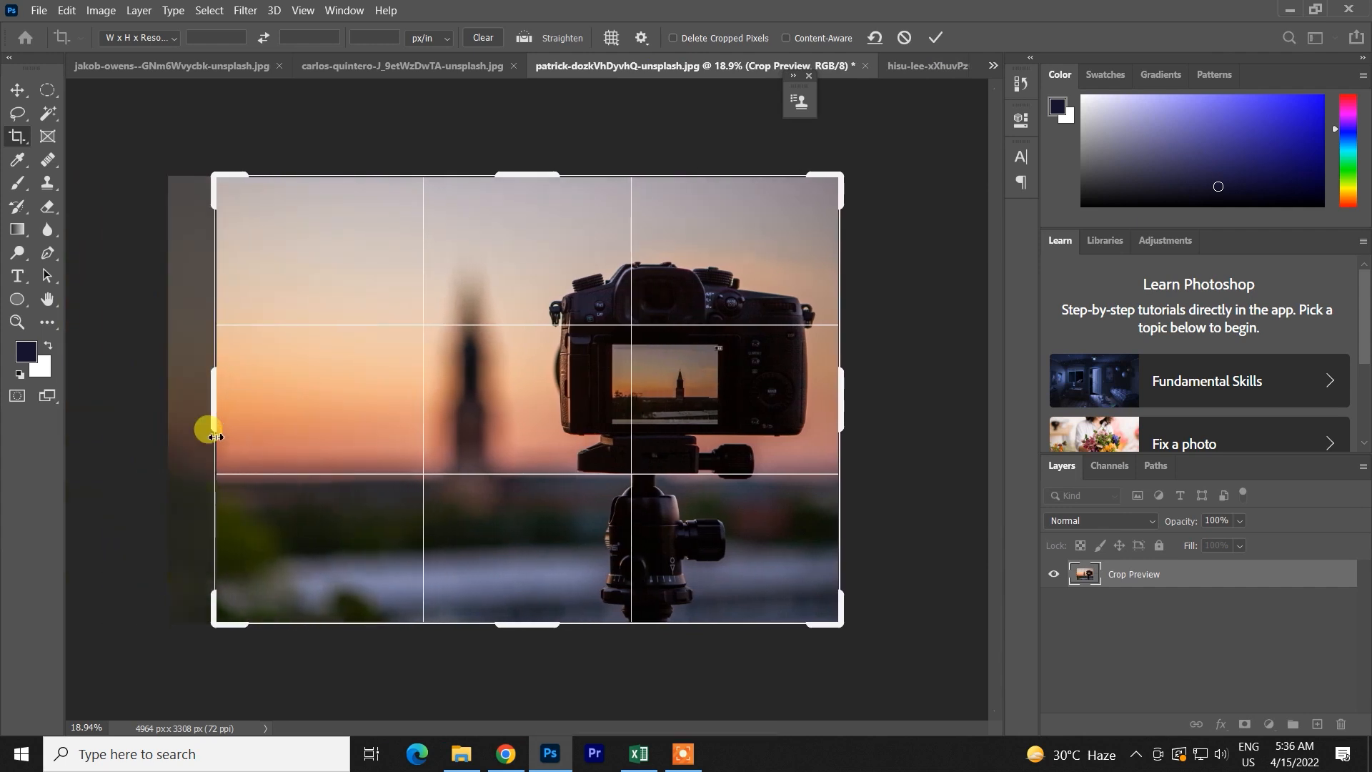
key("x")
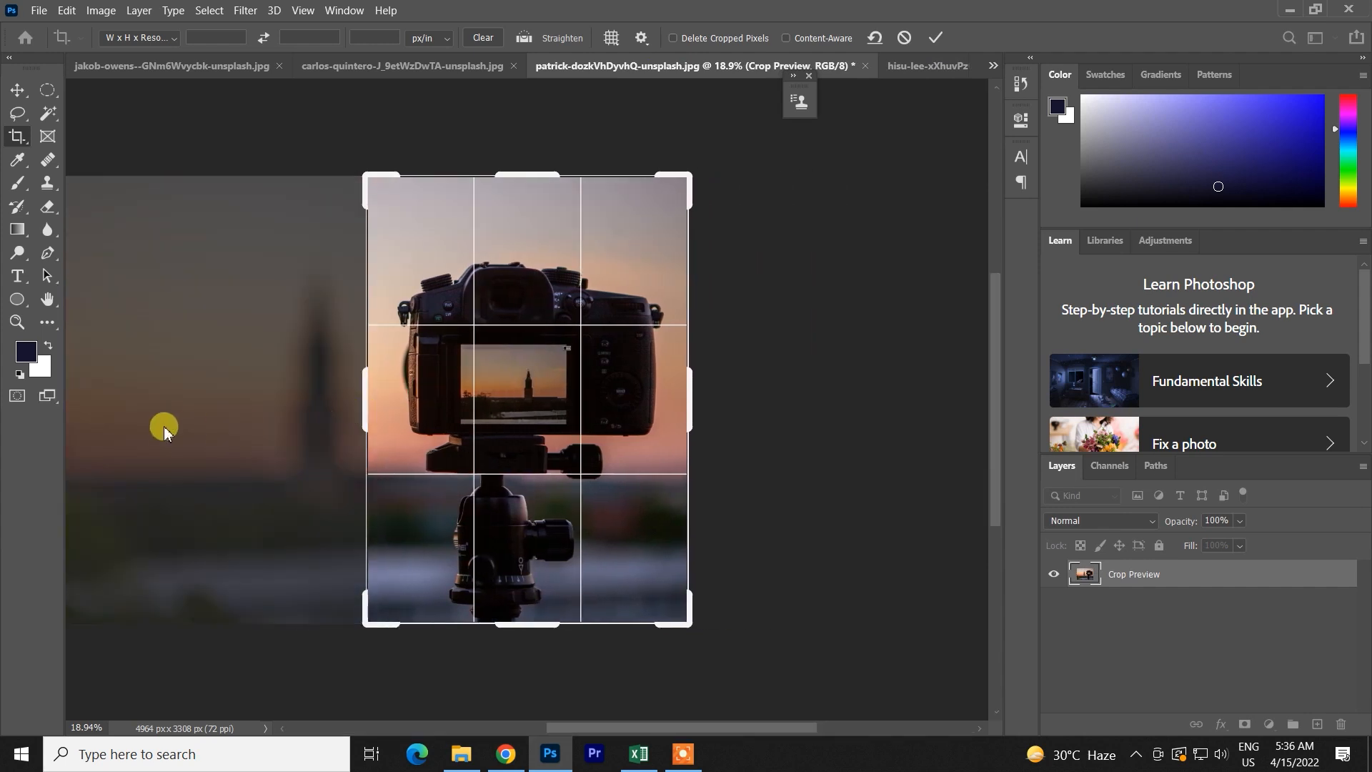
scroll(264, 465, "up", 2)
left_click_drag(352, 475, 187, 513)
left_click(938, 37)
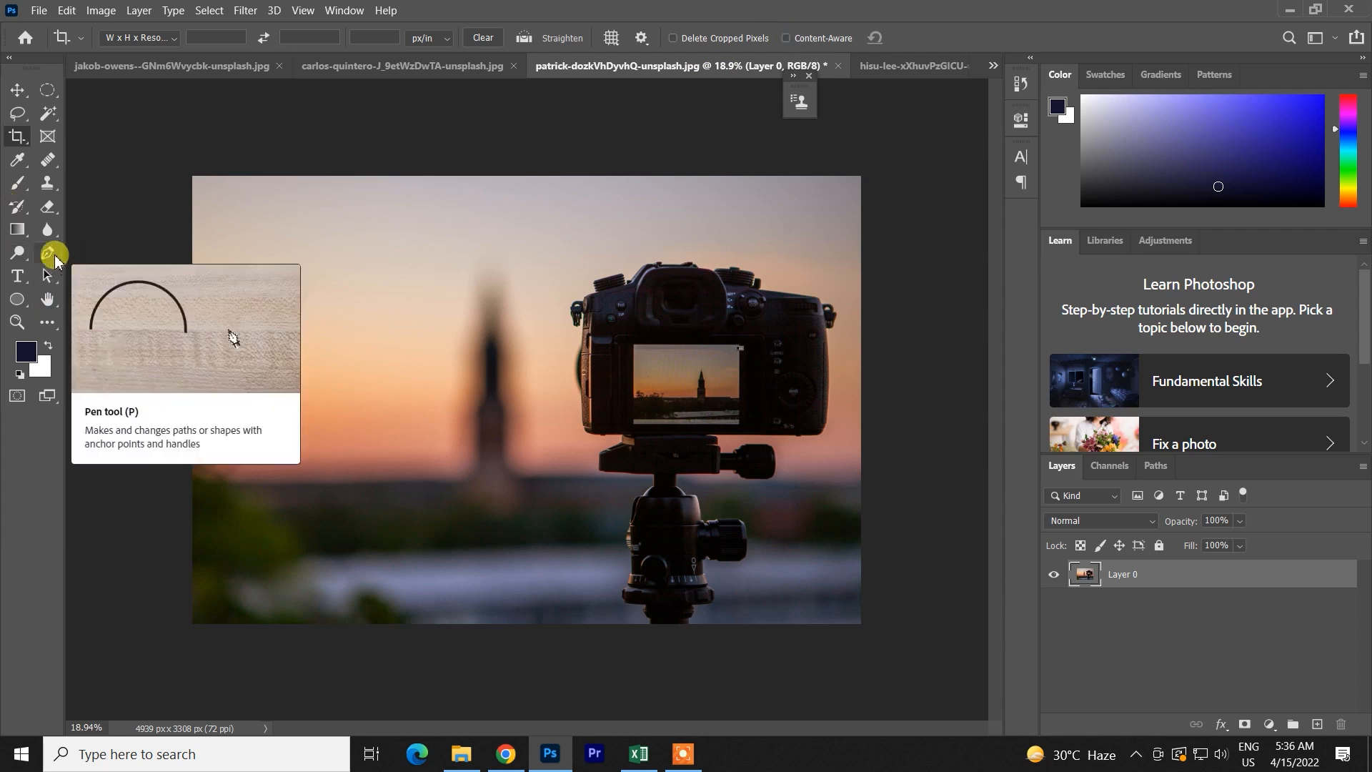
Switch to the portrait photo of a raised hand holding a camera against the sky
left_click(807, 39)
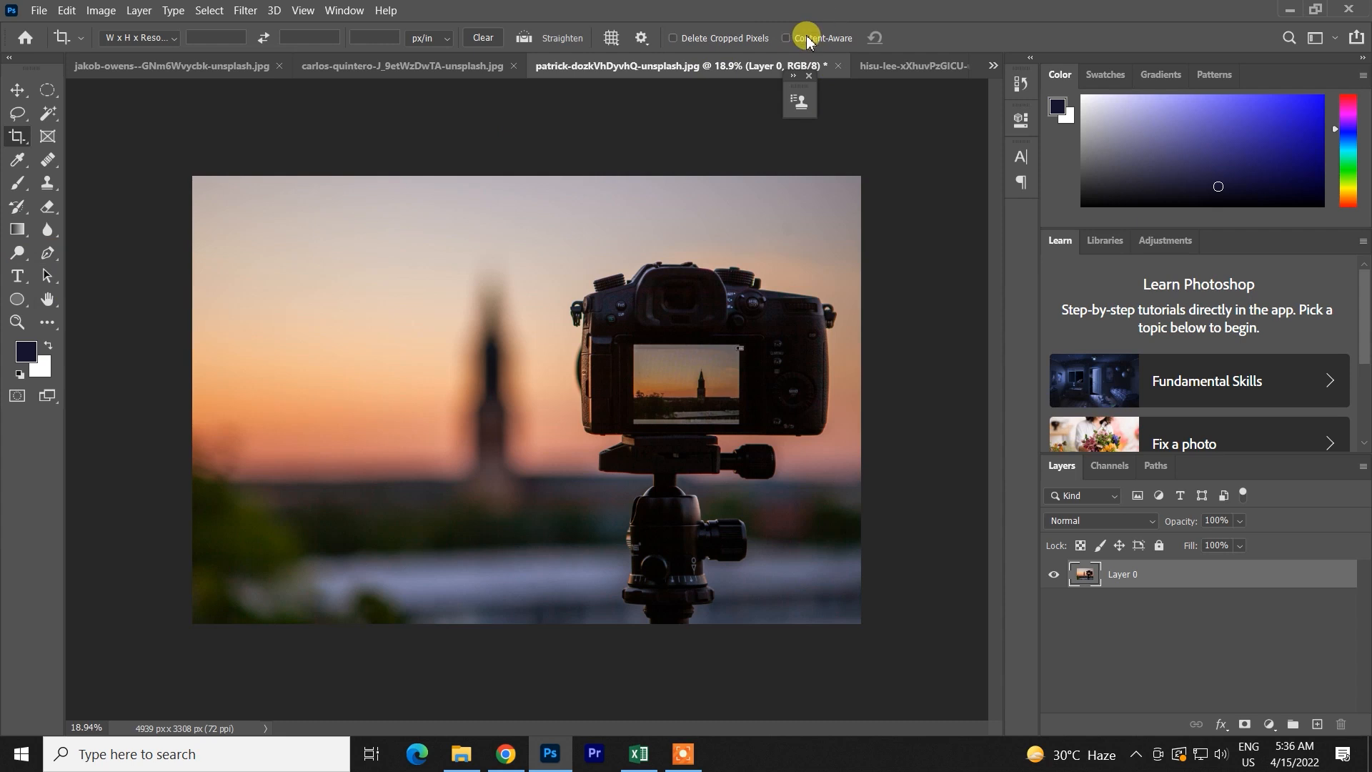
left_click(899, 65)
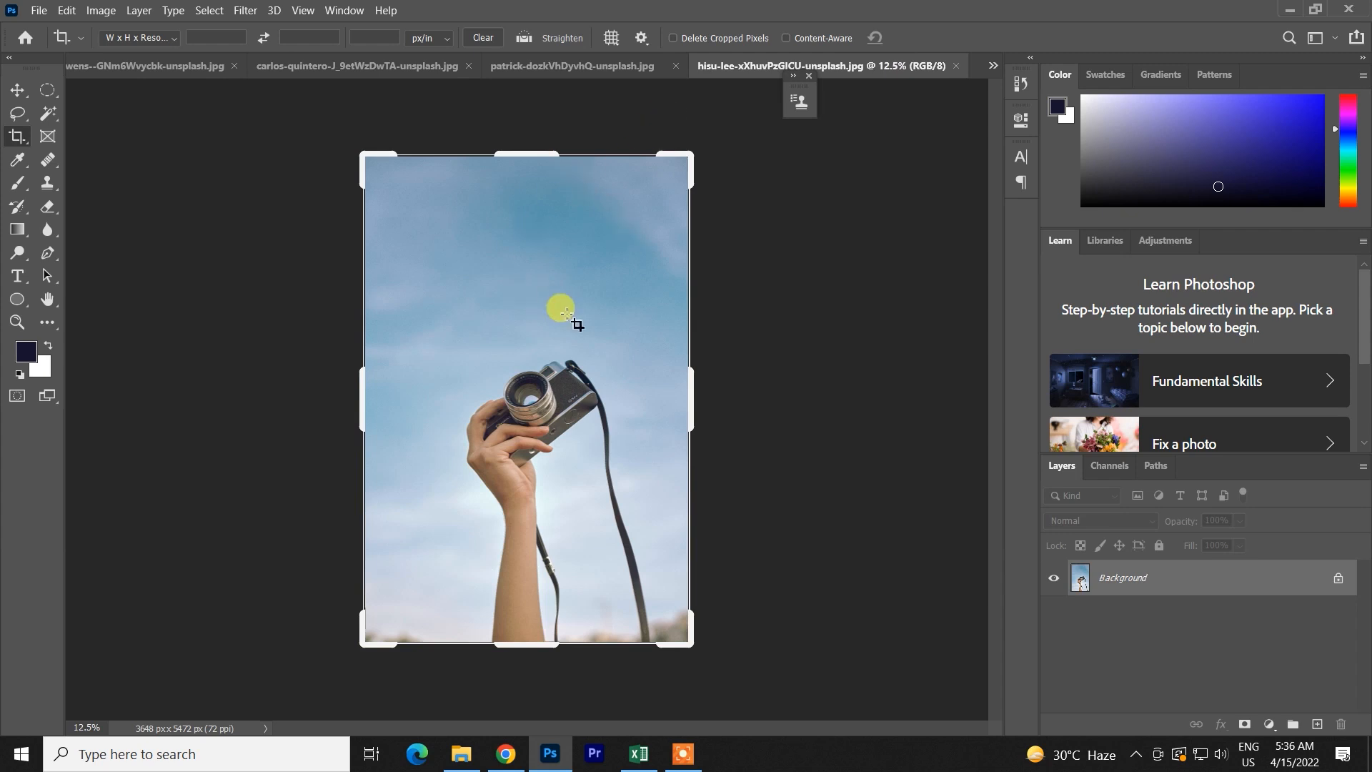
scroll(579, 330, "down", 2)
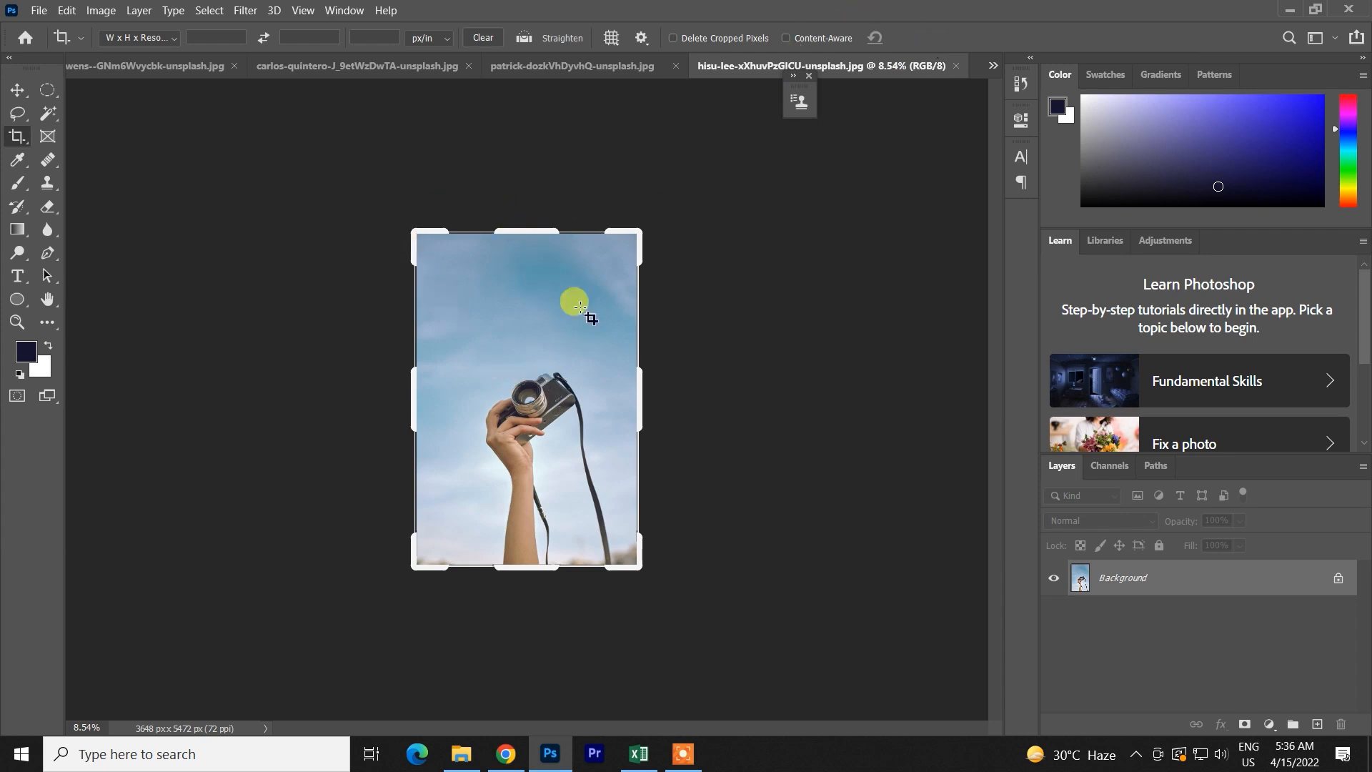
Try to extend the crop box above the sky to about 6832 px tall without Content-Aware, and undo it
left_click_drag(526, 228, 519, 166)
key("ctrl+z")
left_click_drag(534, 230, 526, 189)
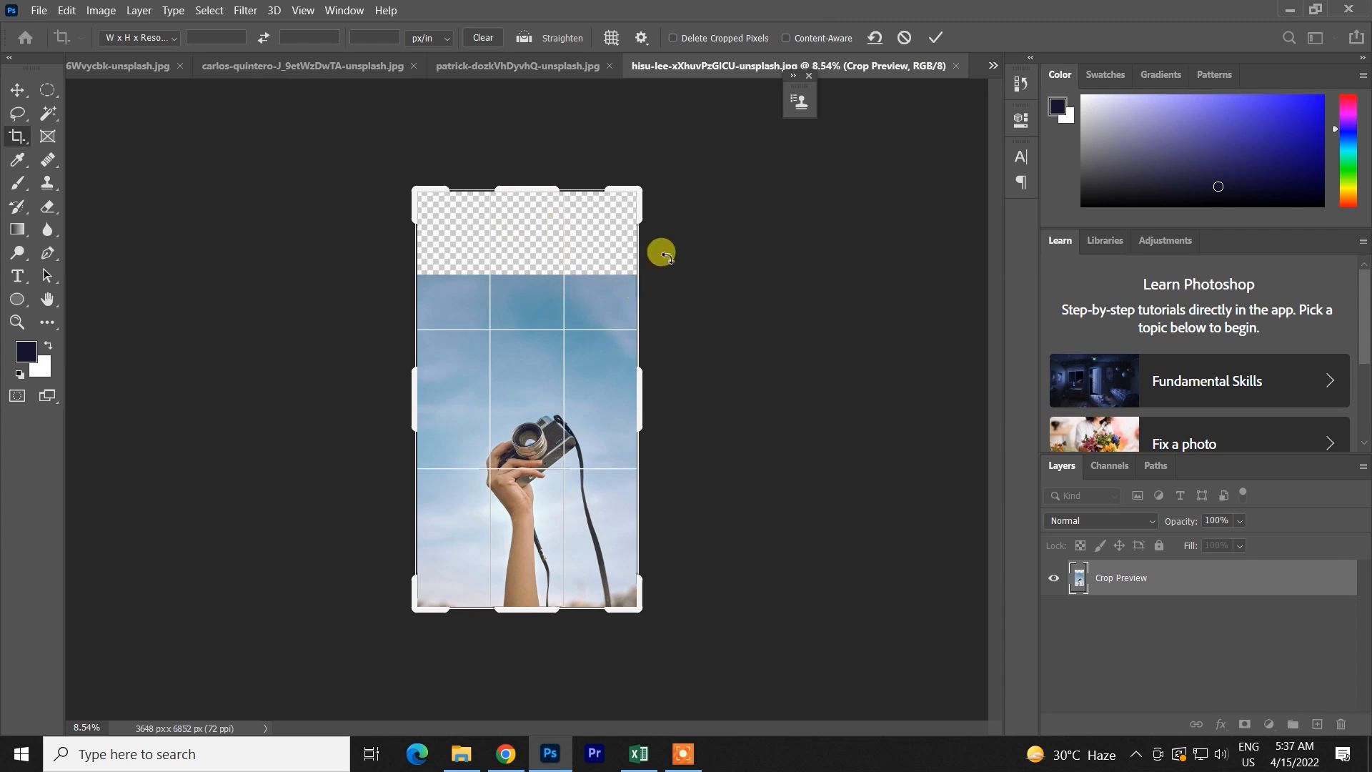
key("ctrl+z")
Turn on Content-Aware, extend the crop slightly above the sky to about 5659 px tall, and apply it
left_click(795, 38)
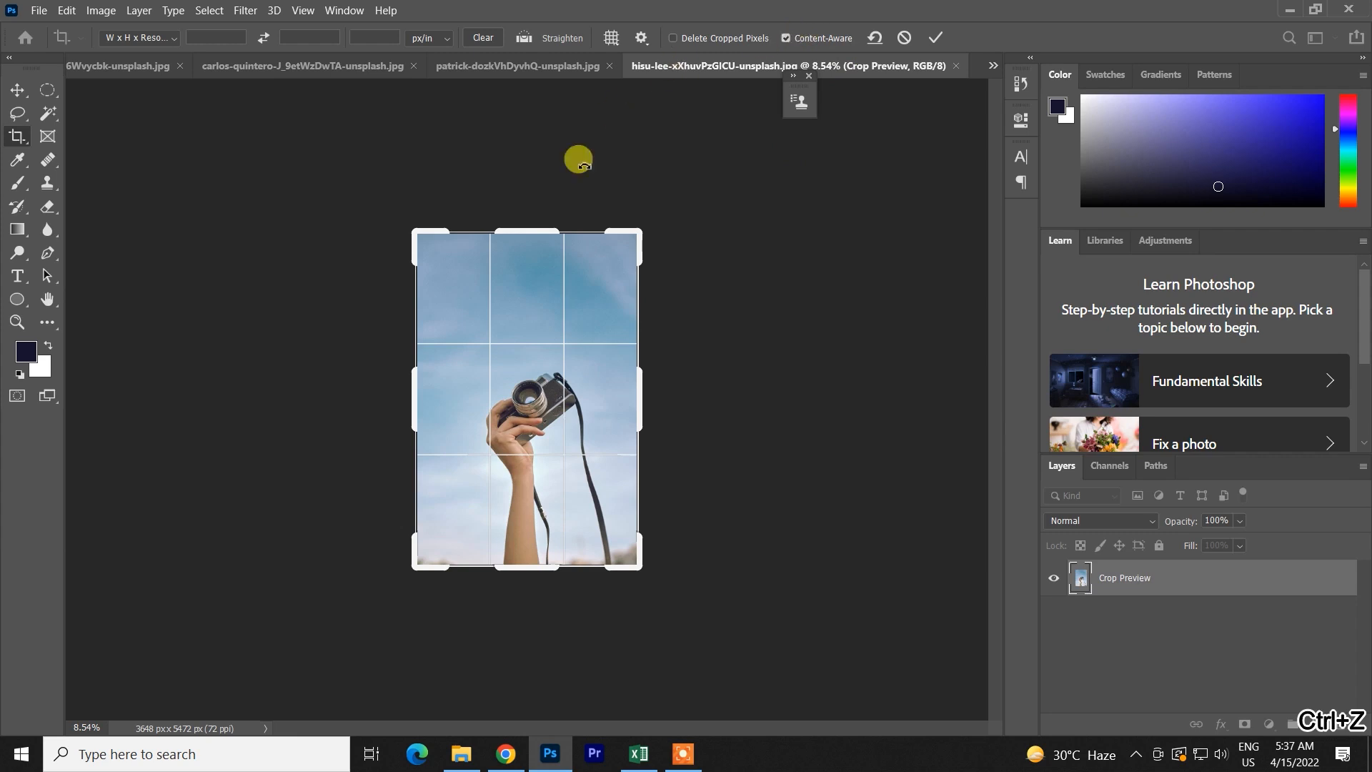
left_click_drag(527, 223, 539, 227)
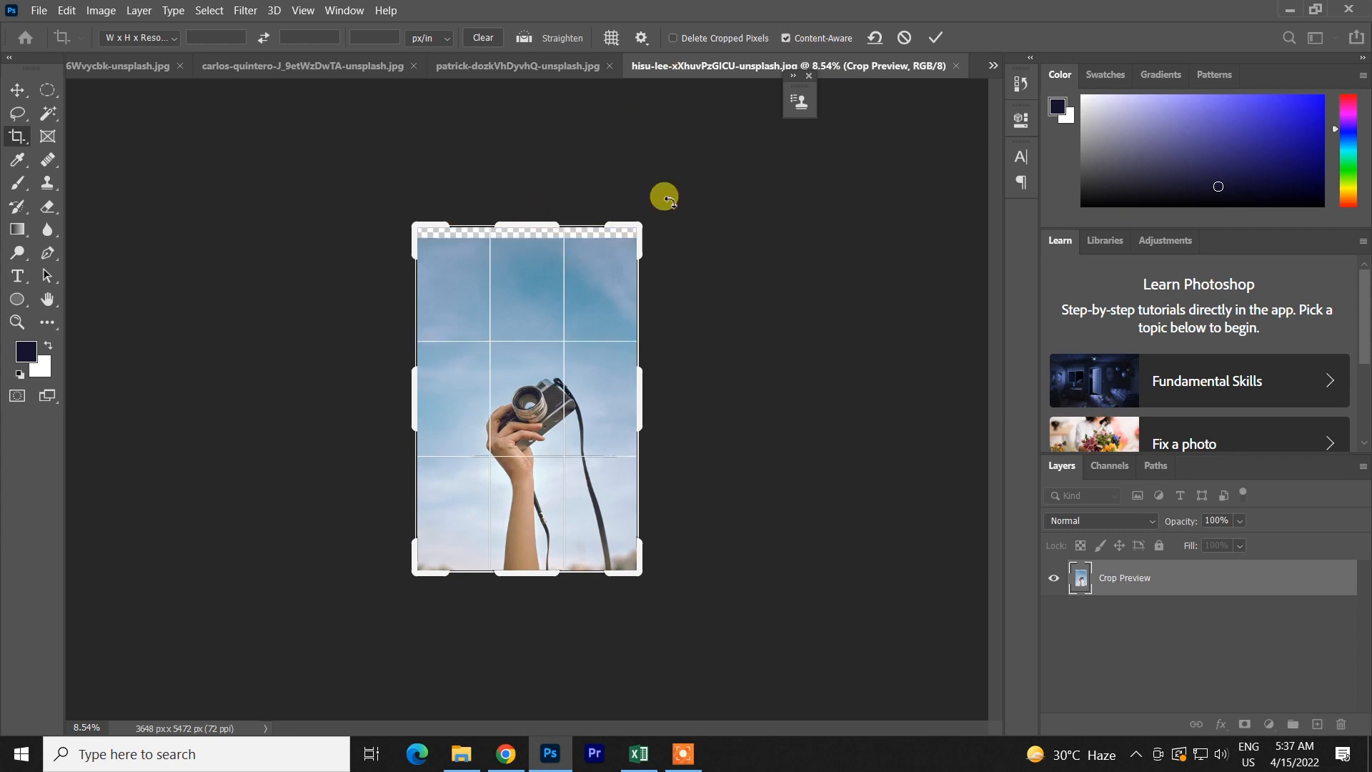
left_click(937, 37)
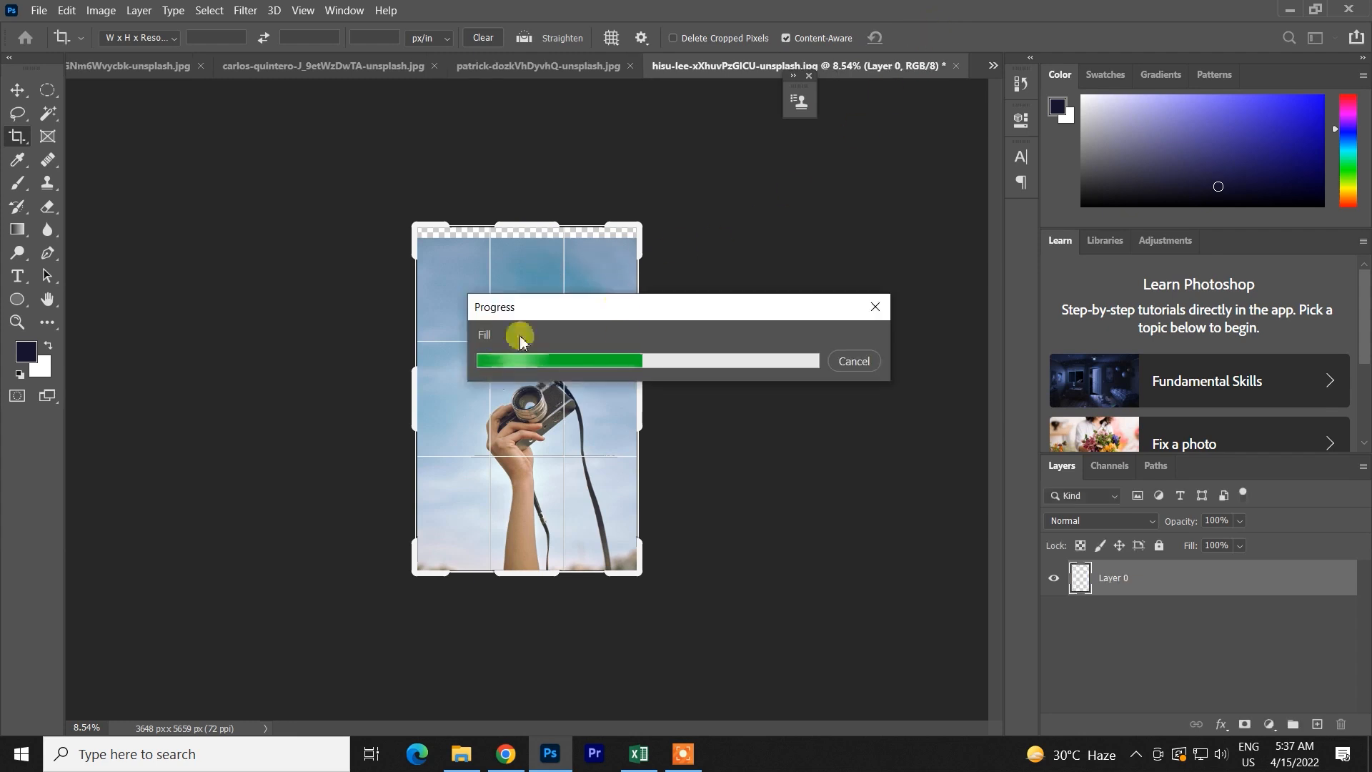
Extend the sky upward to about 5940 px tall and again to about 6899 px tall, and undo the last extension
left_click(538, 252)
mouse_move(540, 224)
left_mouse_down()
mouse_move(530, 190)
mouse_move(529, 211)
left_mouse_up()
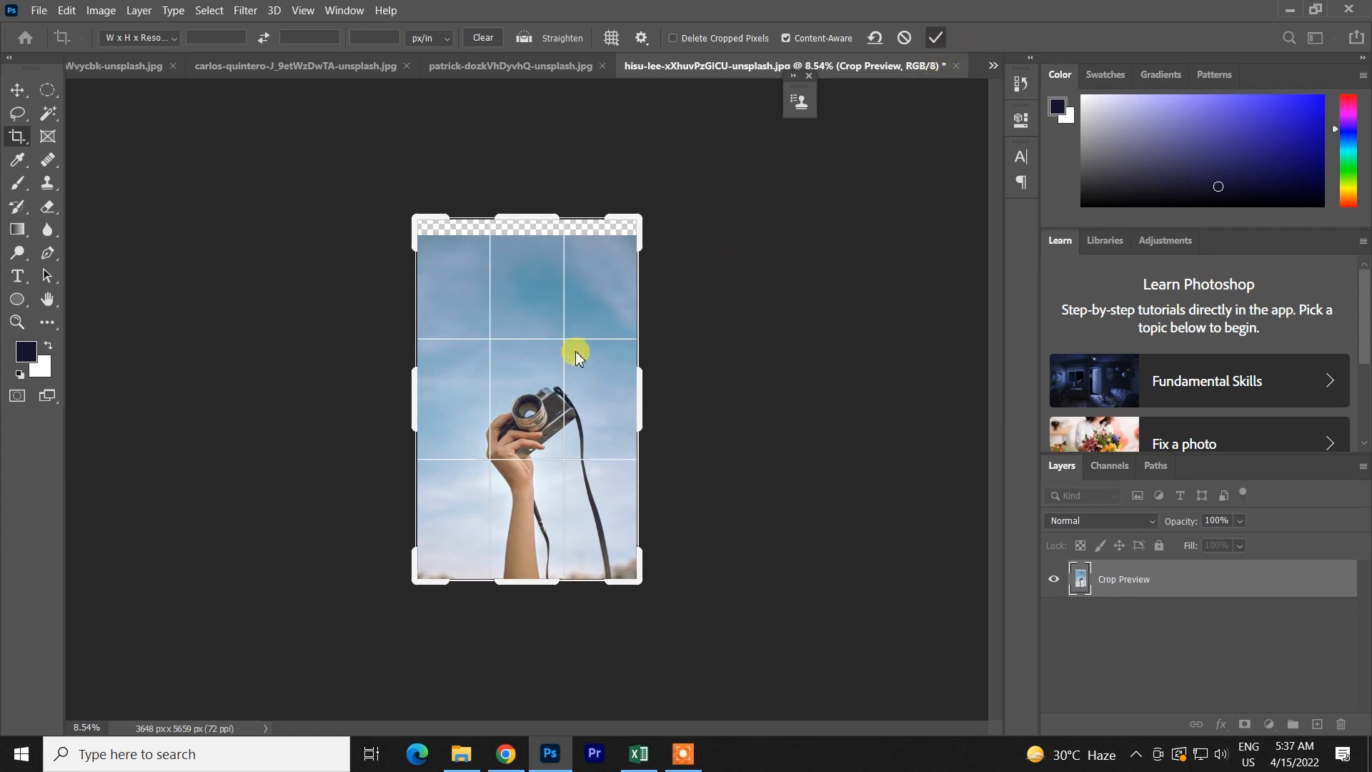
double_click(547, 309)
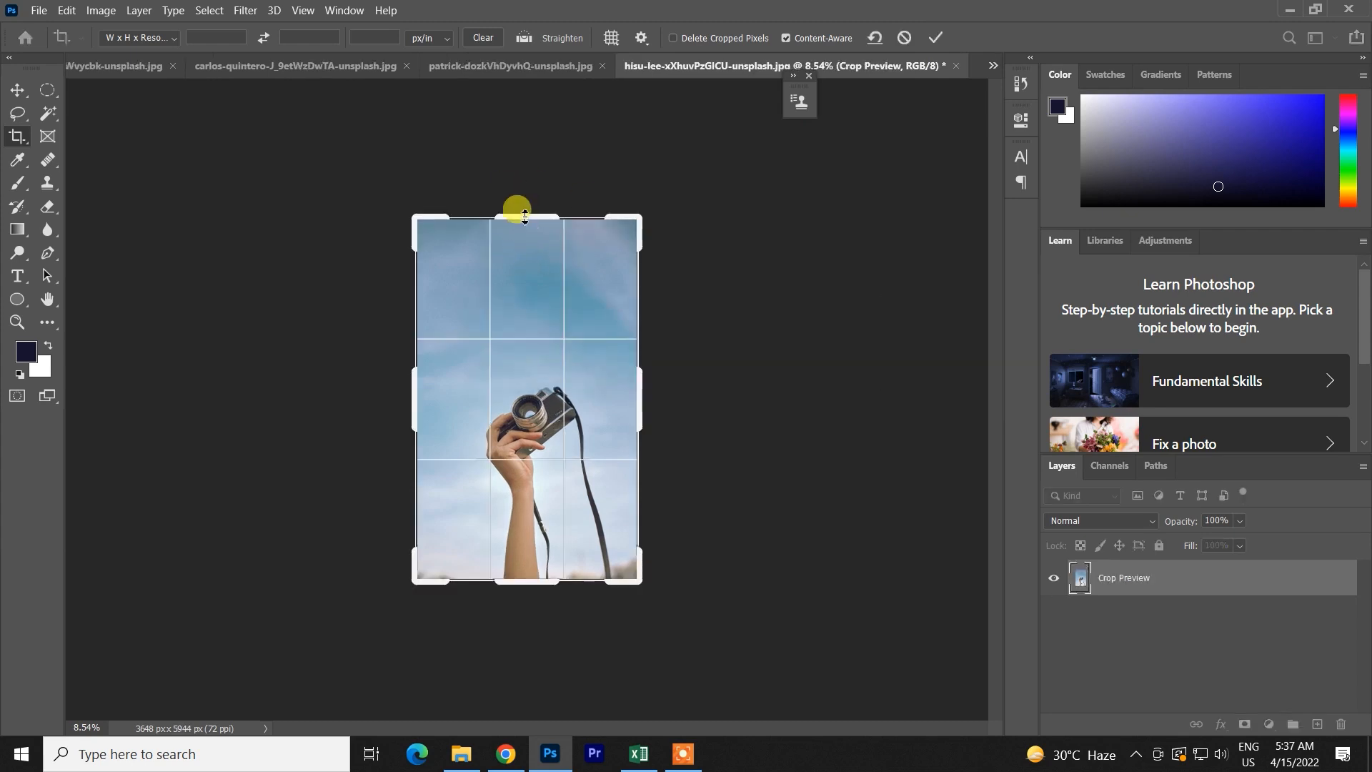
left_click_drag(514, 213, 515, 186)
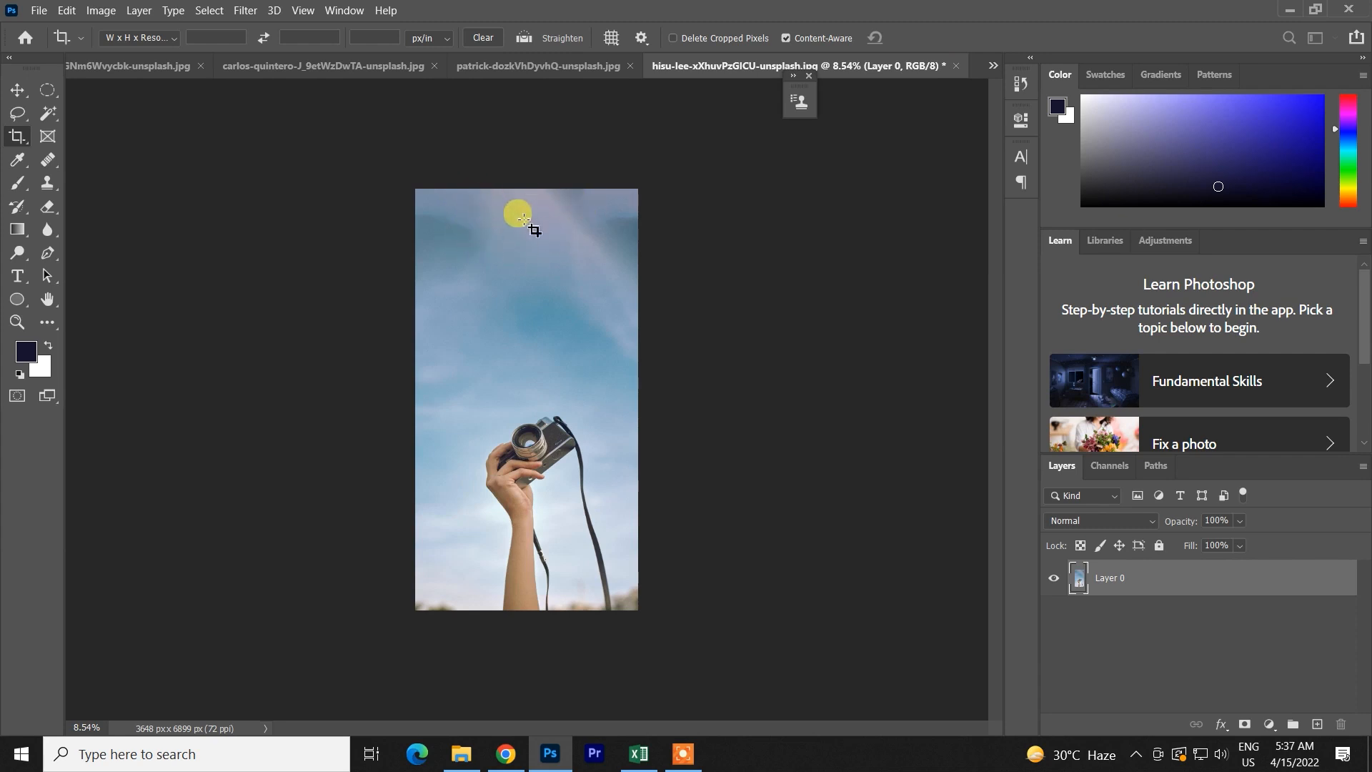
key("ctrl+z")
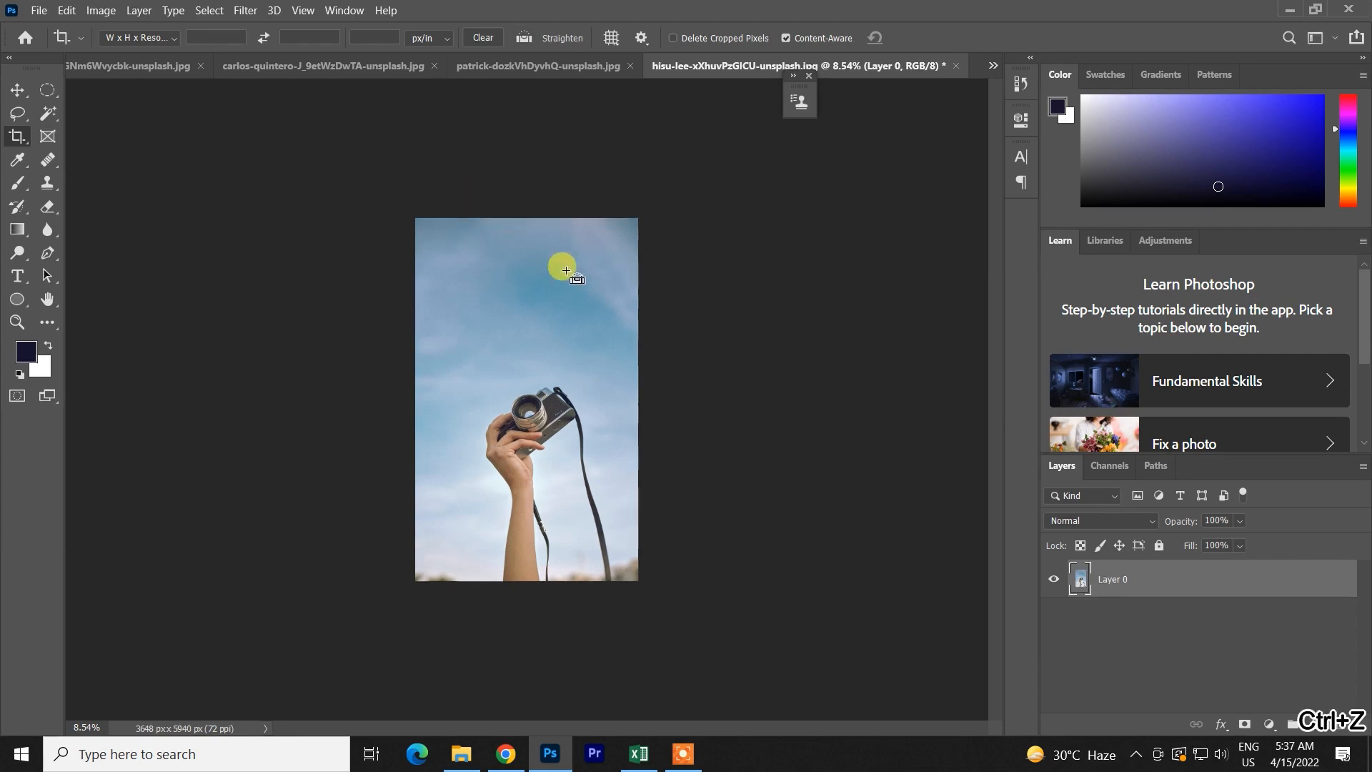
Undo the remaining upward extensions of the hand photo and discard the stray crop box
key("ctrl+shift")
left_click(668, 348)
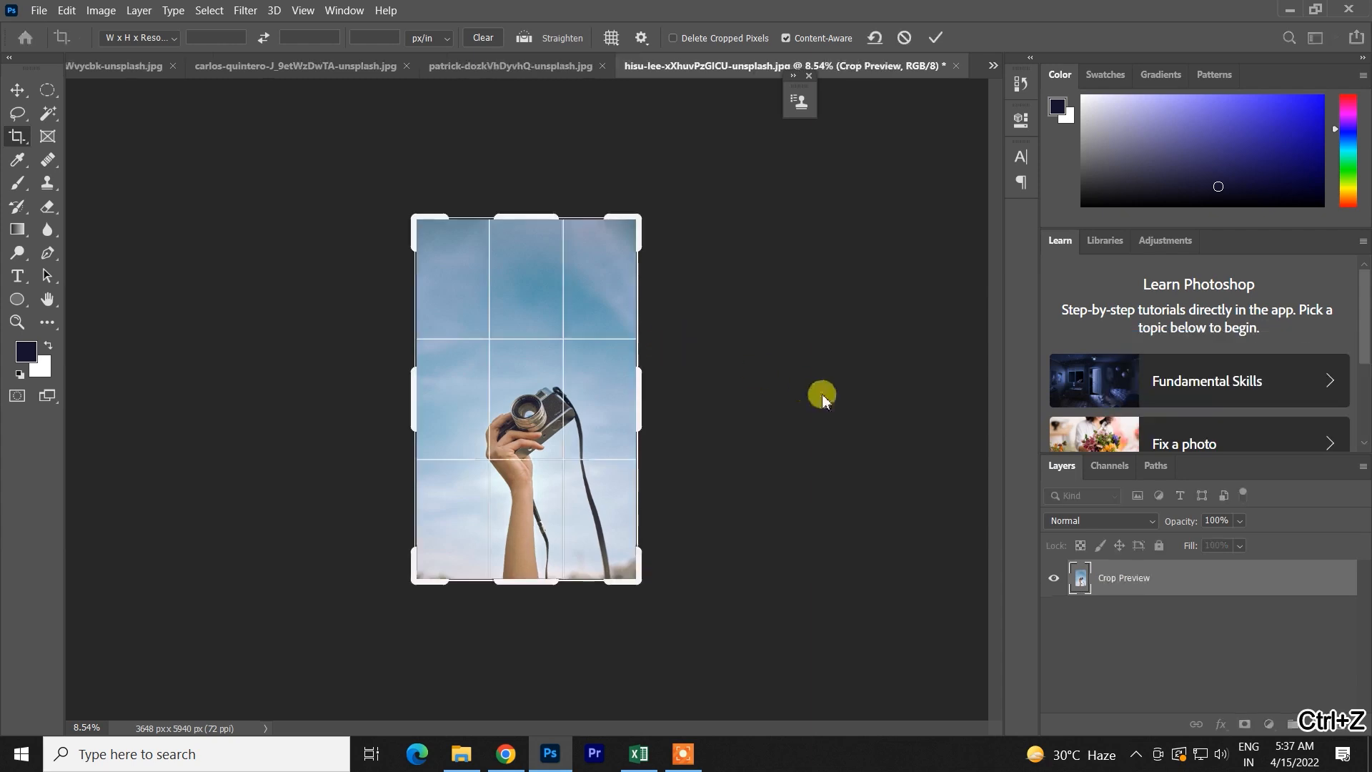
left_click(933, 38)
key("ctrl+z")
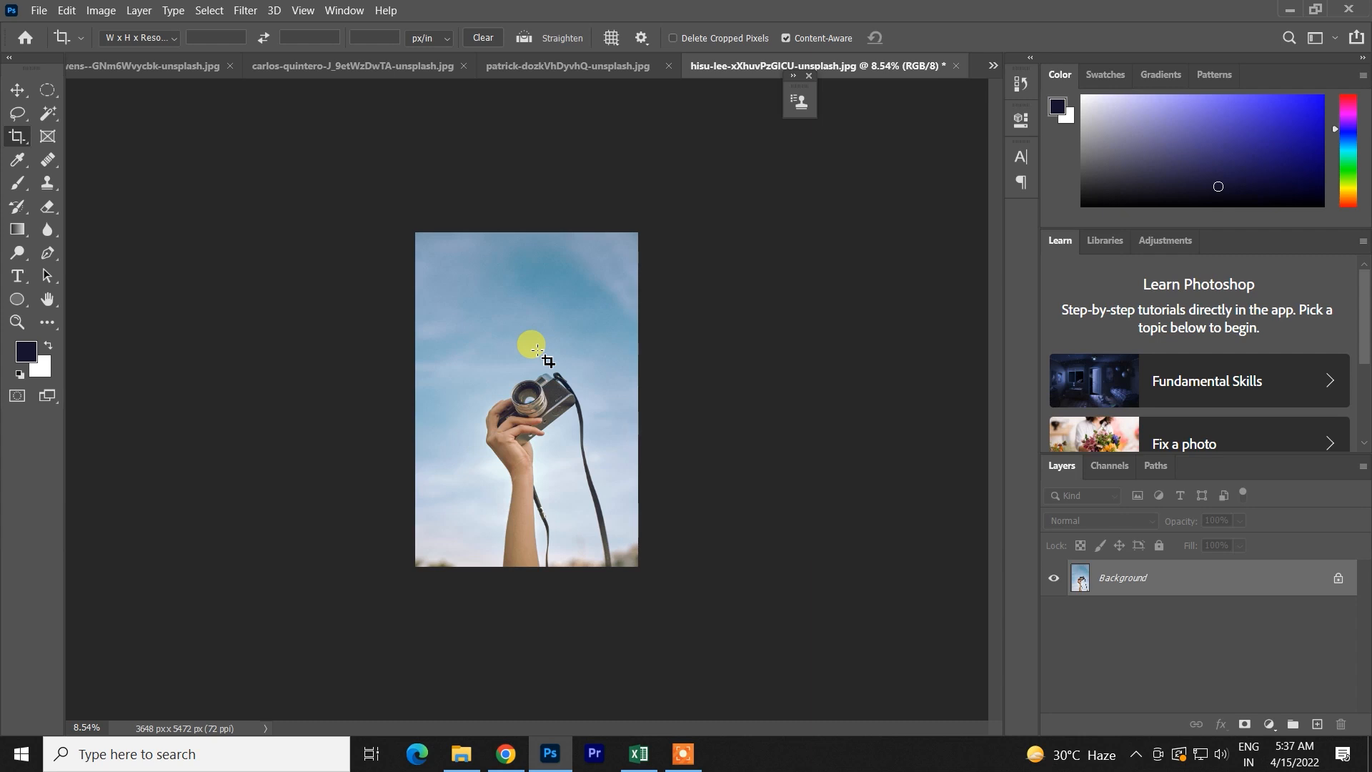
left_click(537, 350)
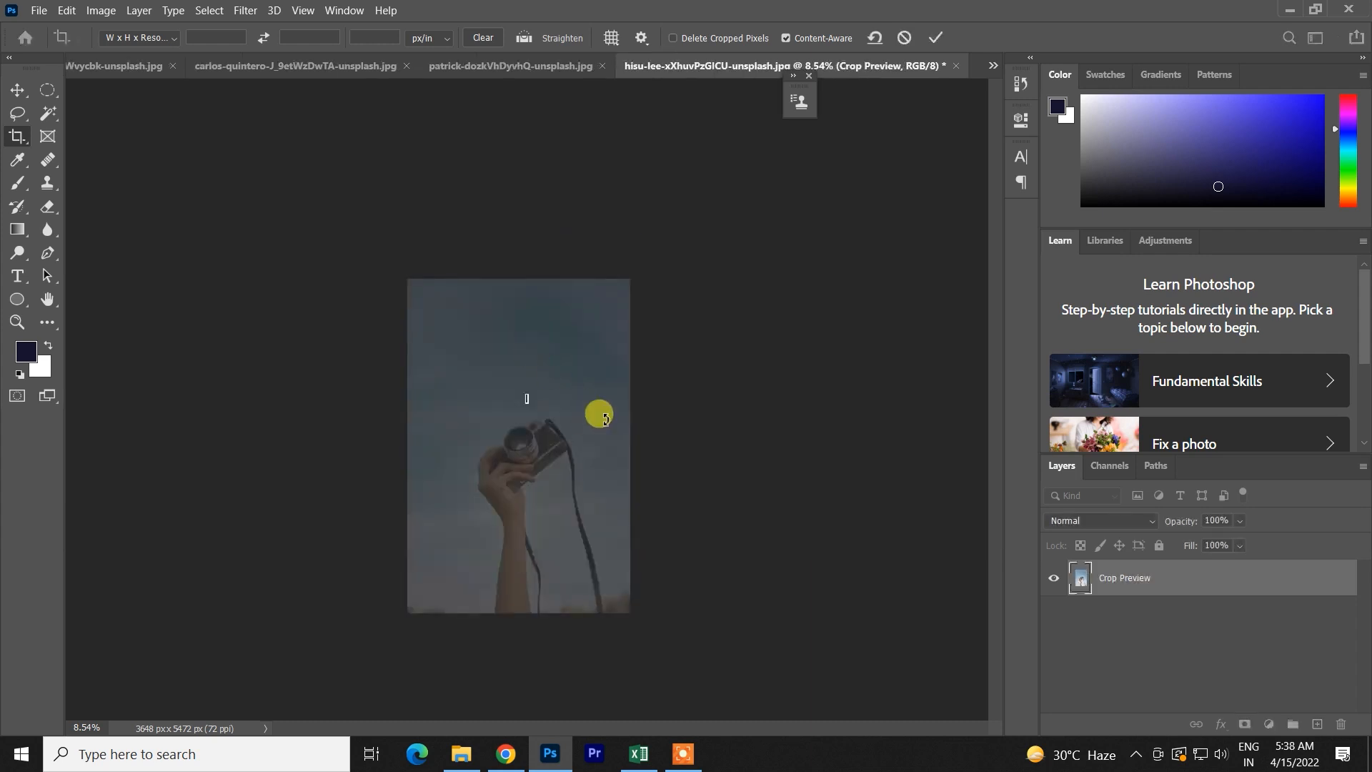
key("ctrl+z")
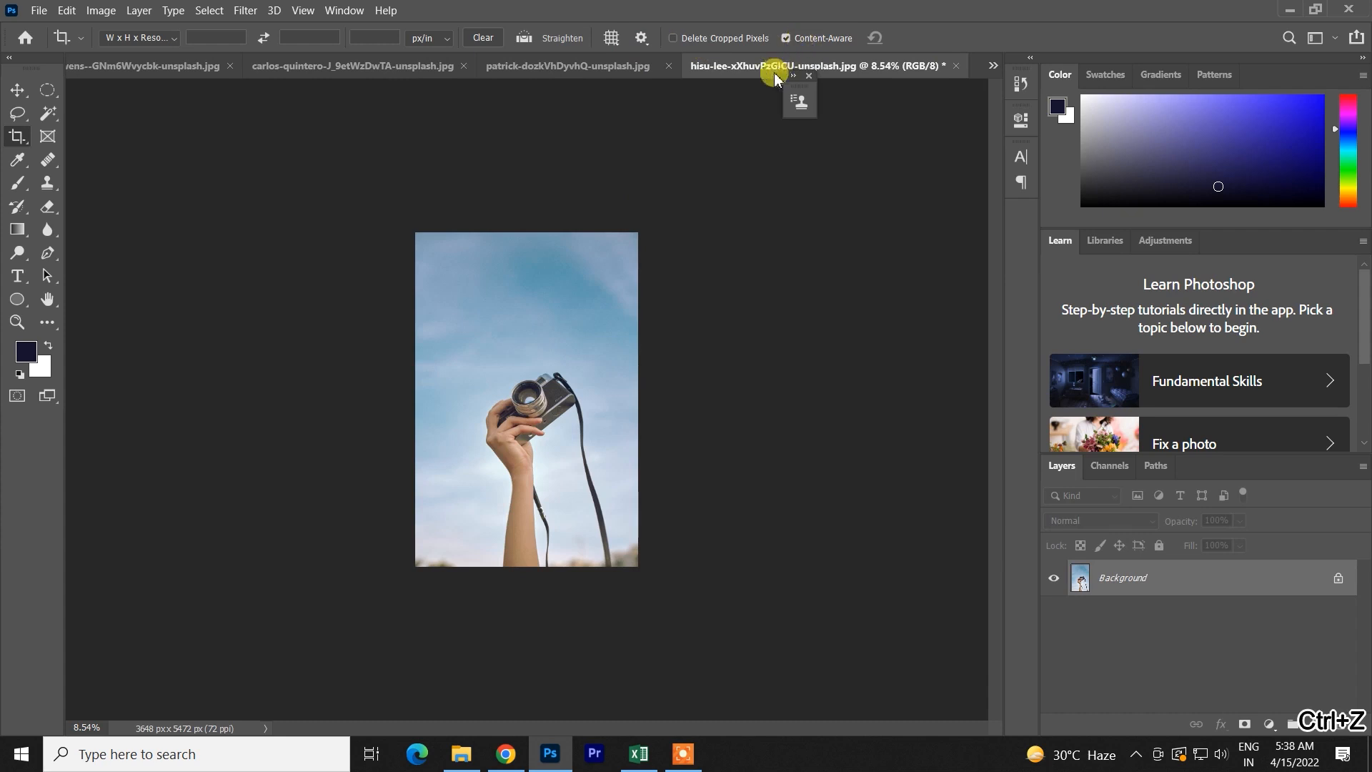
Extend the crop box beyond all sides of the hand photo to about 4302 × 6220 px and apply the Content-Aware crop
left_click(488, 343)
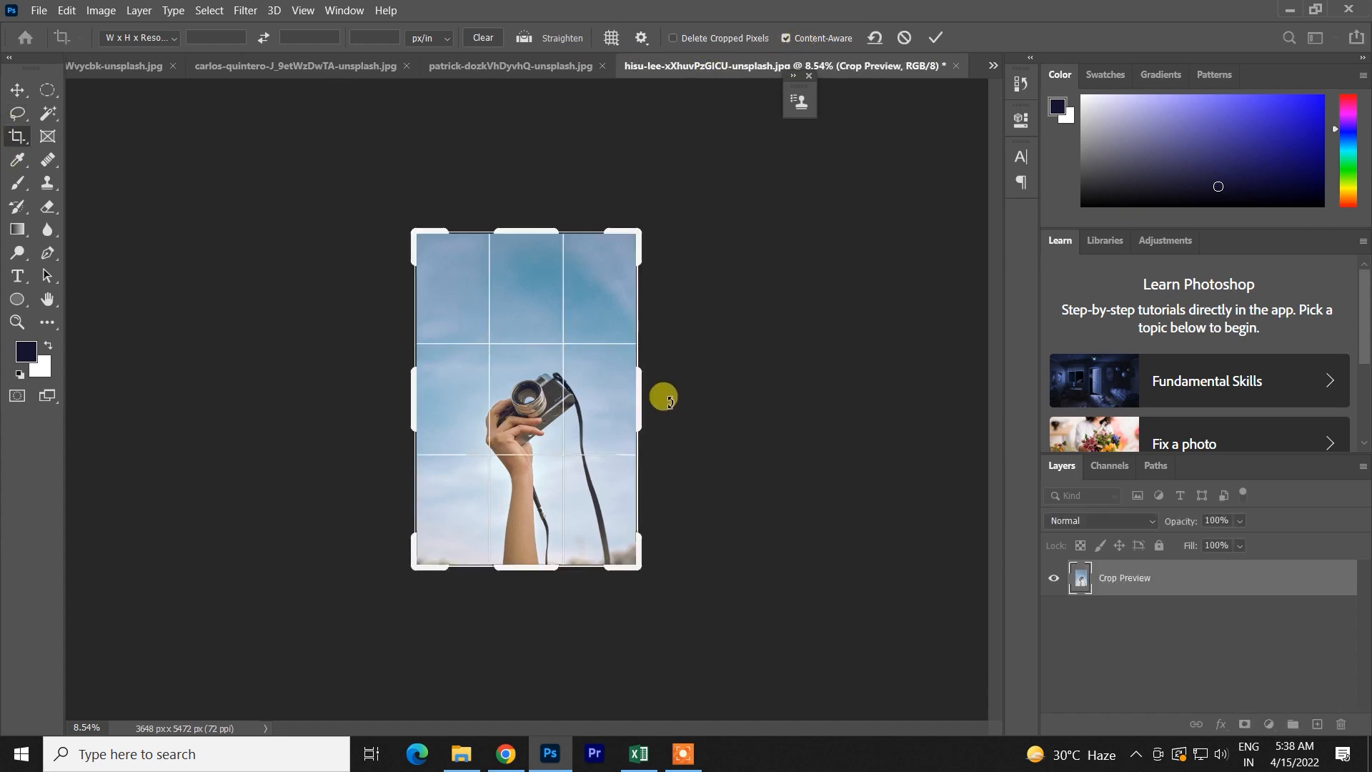
left_click_drag(638, 402, 655, 403)
left_click_drag(528, 227, 523, 200)
left_click_drag(661, 384, 663, 379)
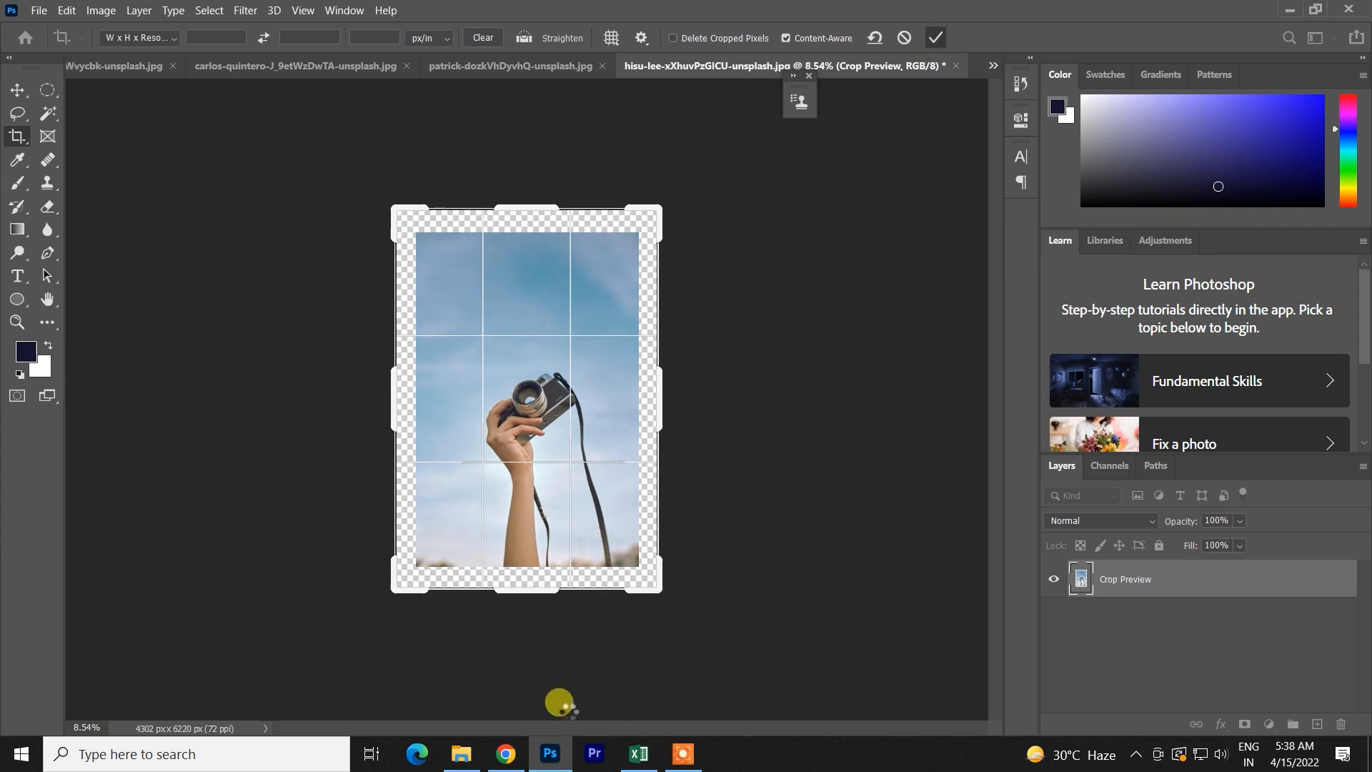
key("Return")
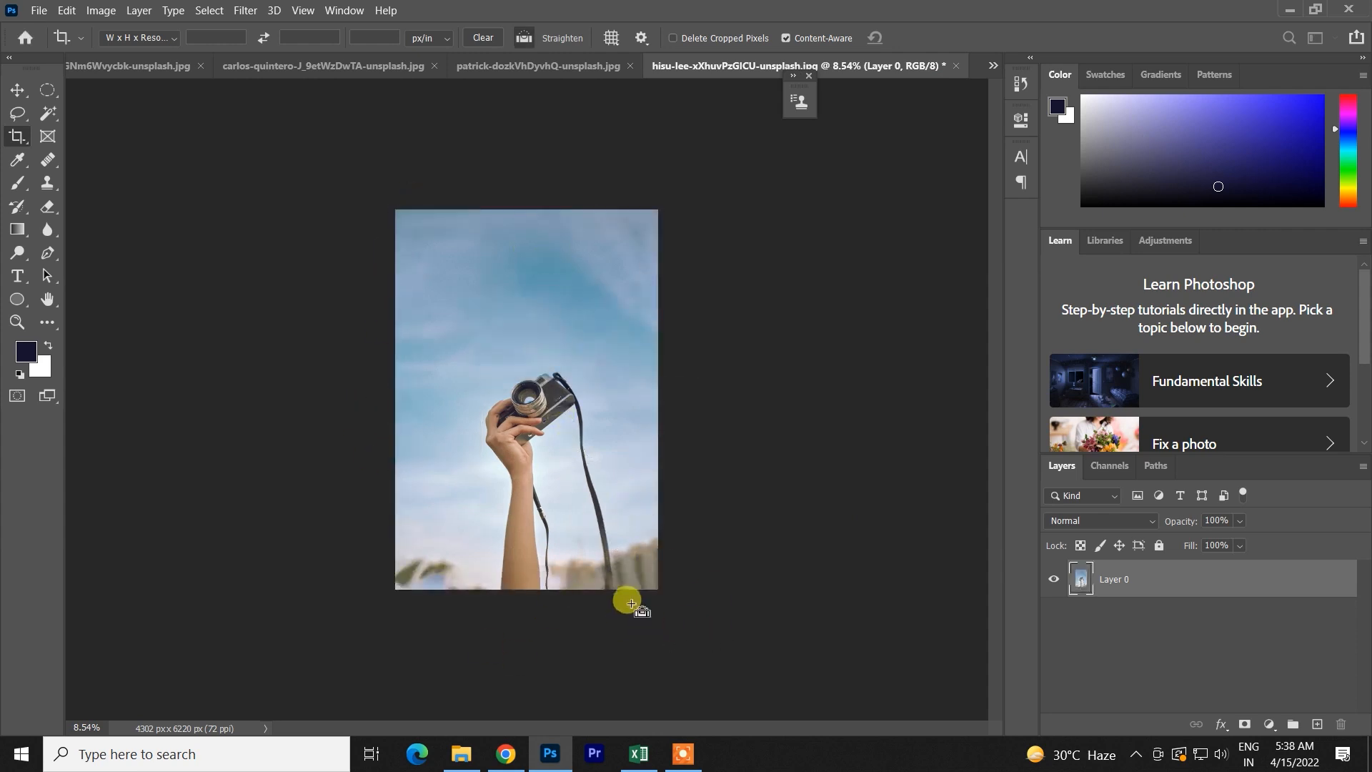
Undo and redo the Content-Aware crop repeatedly to compare the original photo with the extended one, ending on the extended version
key("ctrl+z")
key("ctrl+z")
key("ctrl+z")
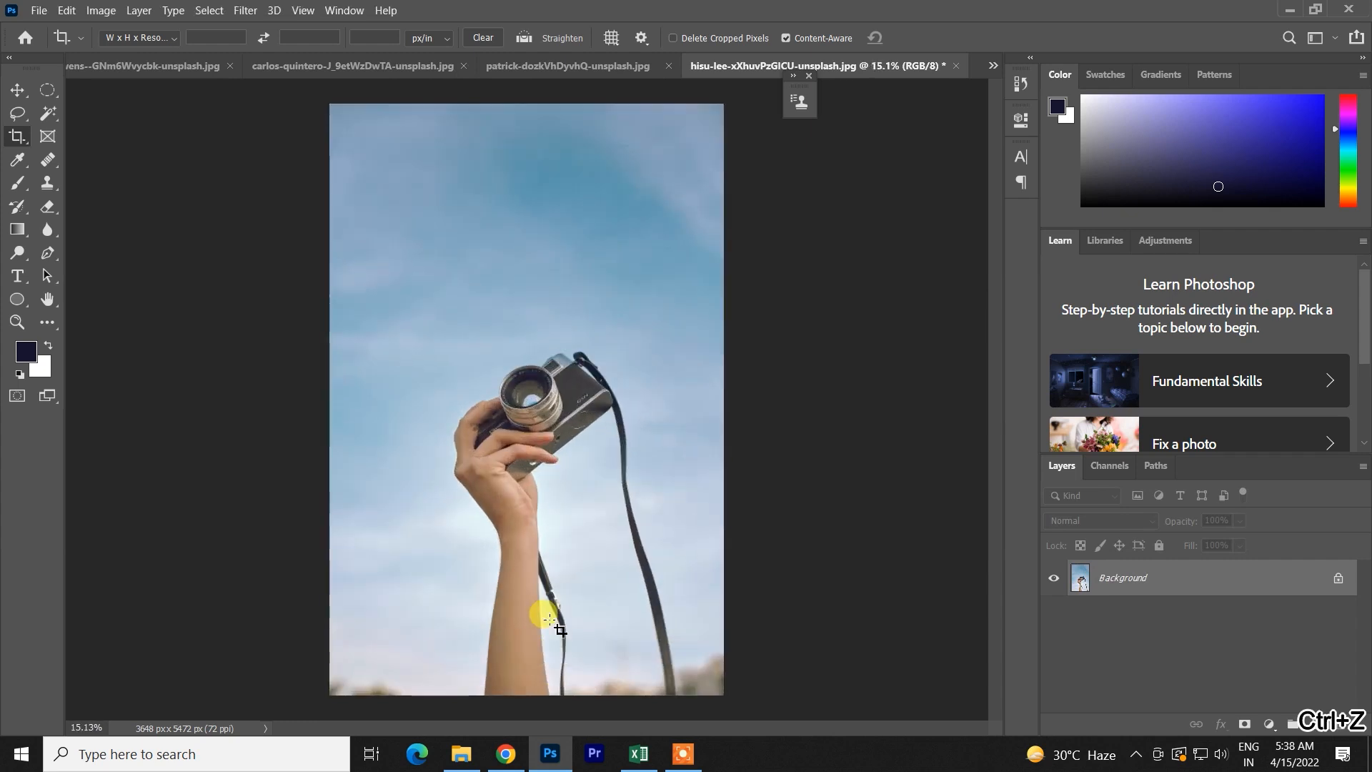
key("ctrl+z")
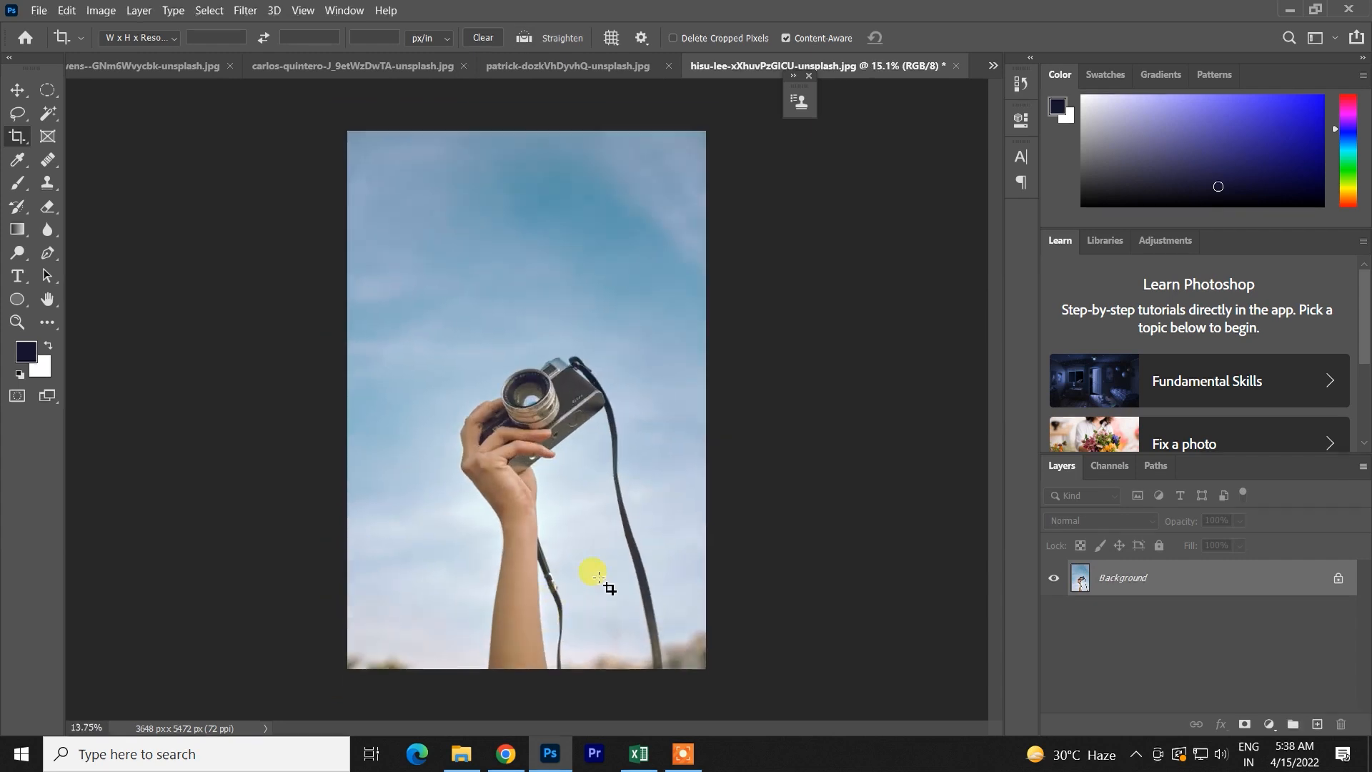
key("ctrl+shift+z")
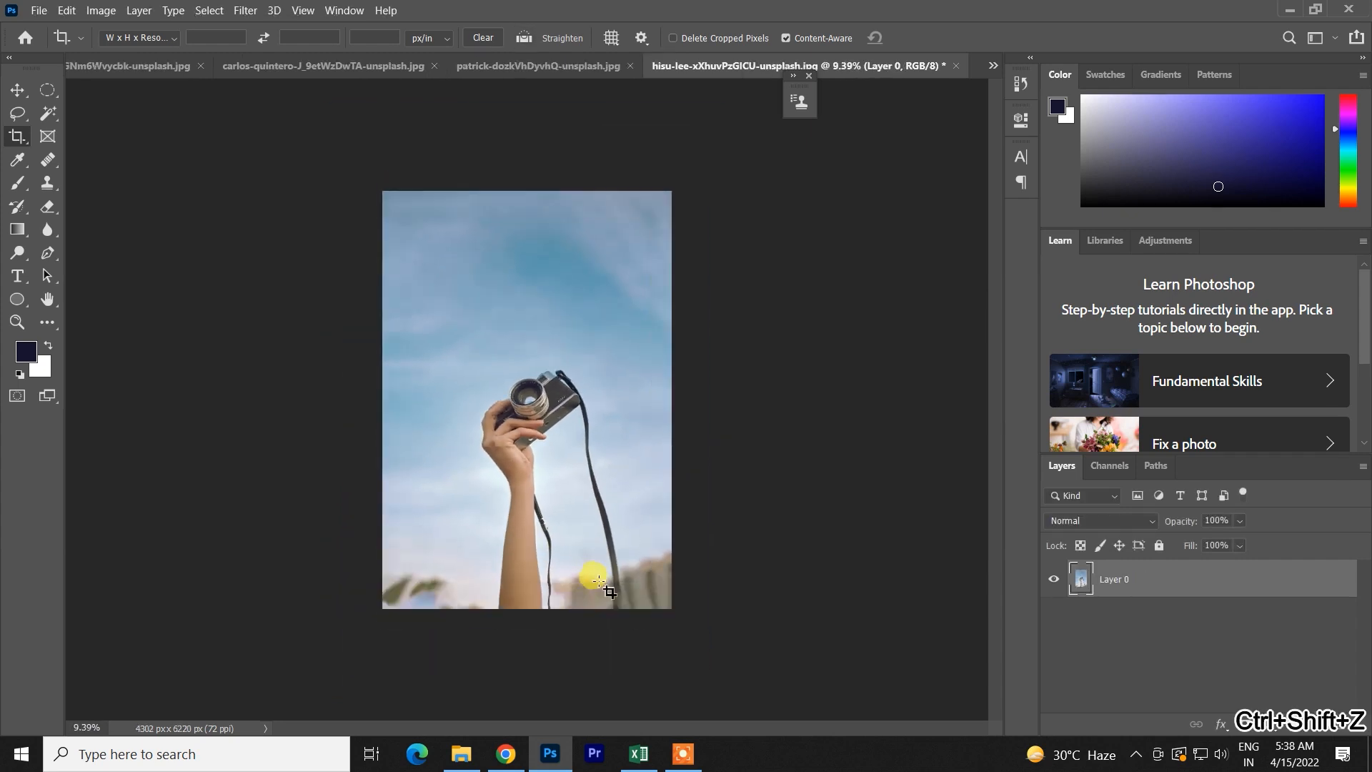
key("ctrl+z")
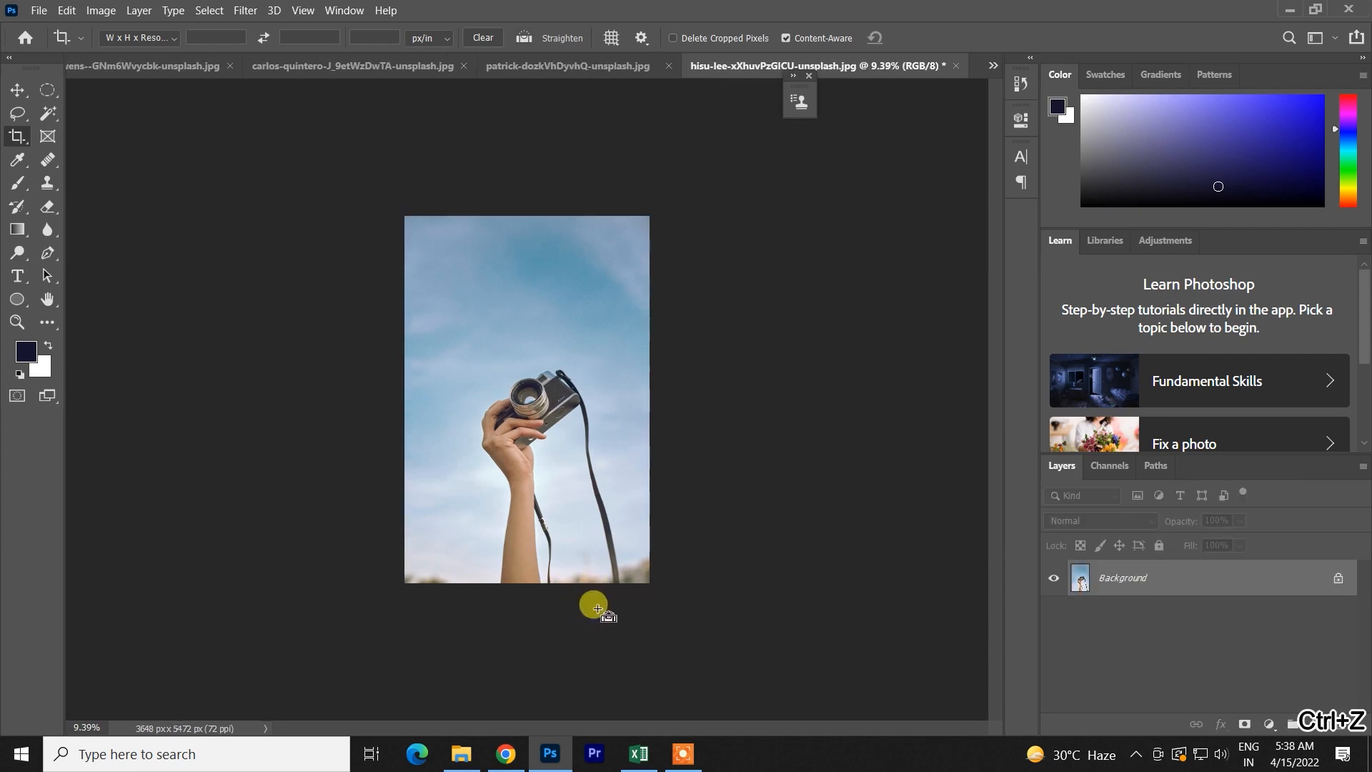
key("ctrl+shift+z")
key("ctrl+z")
key("ctrl+shift+z")
scroll(628, 604, "up", 1)
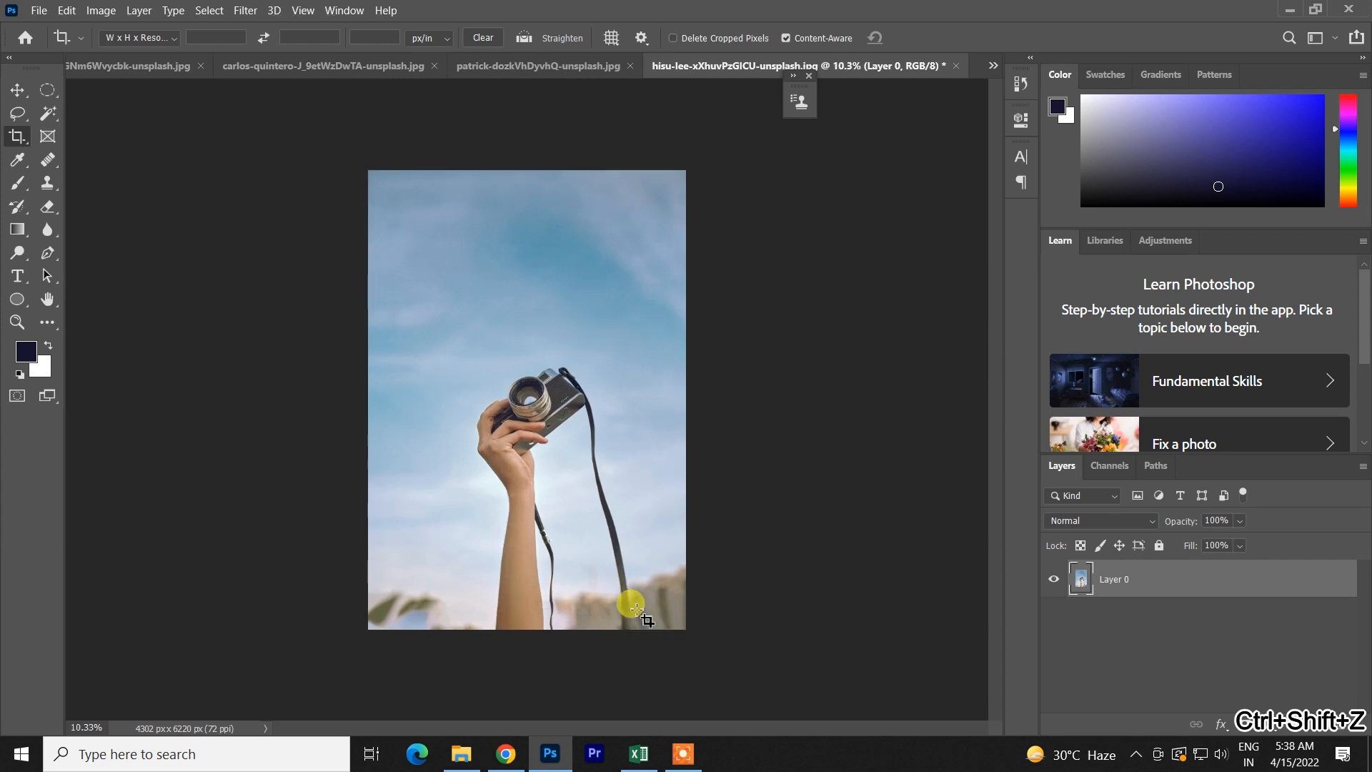
scroll(608, 550, "down", 2)
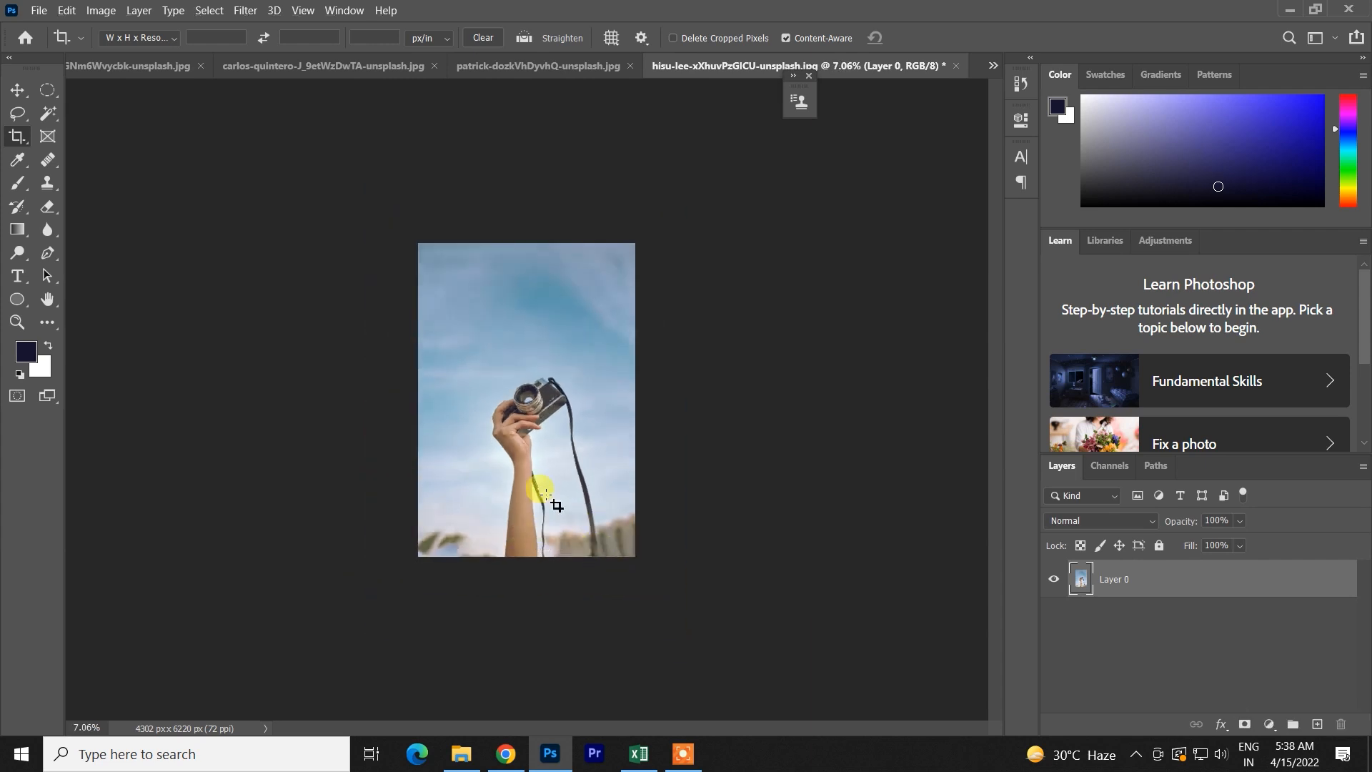